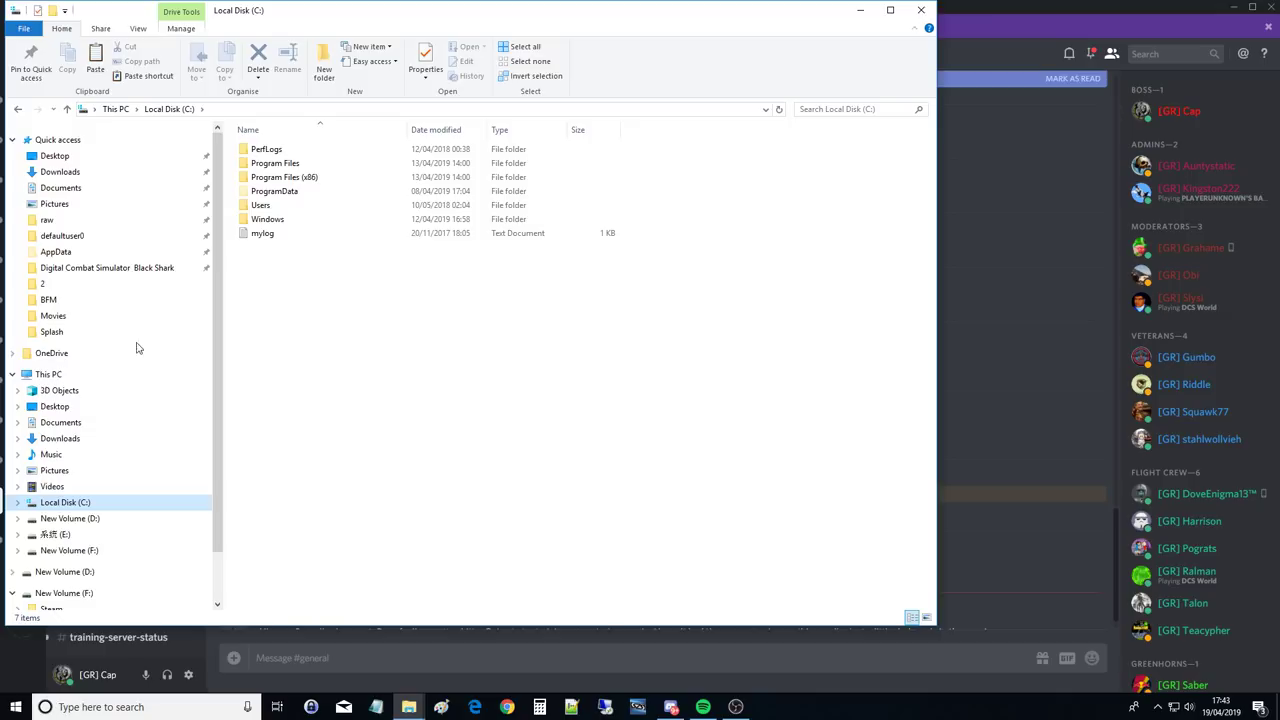
# - Open the DCS folder inside the user profile's Saved Games folder on drive C
pyautogui.doubleClick(262, 205)
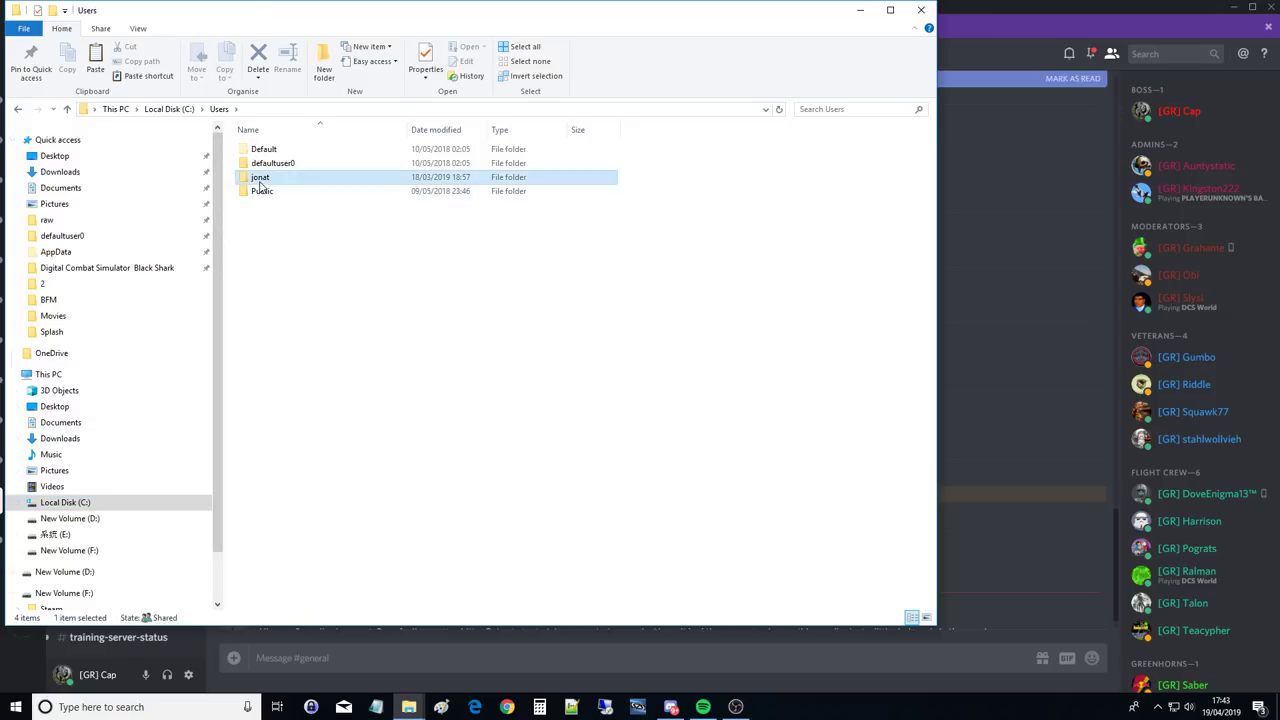
pyautogui.doubleClick(260, 177)
pyautogui.click(280, 391)
pyautogui.doubleClick(280, 391)
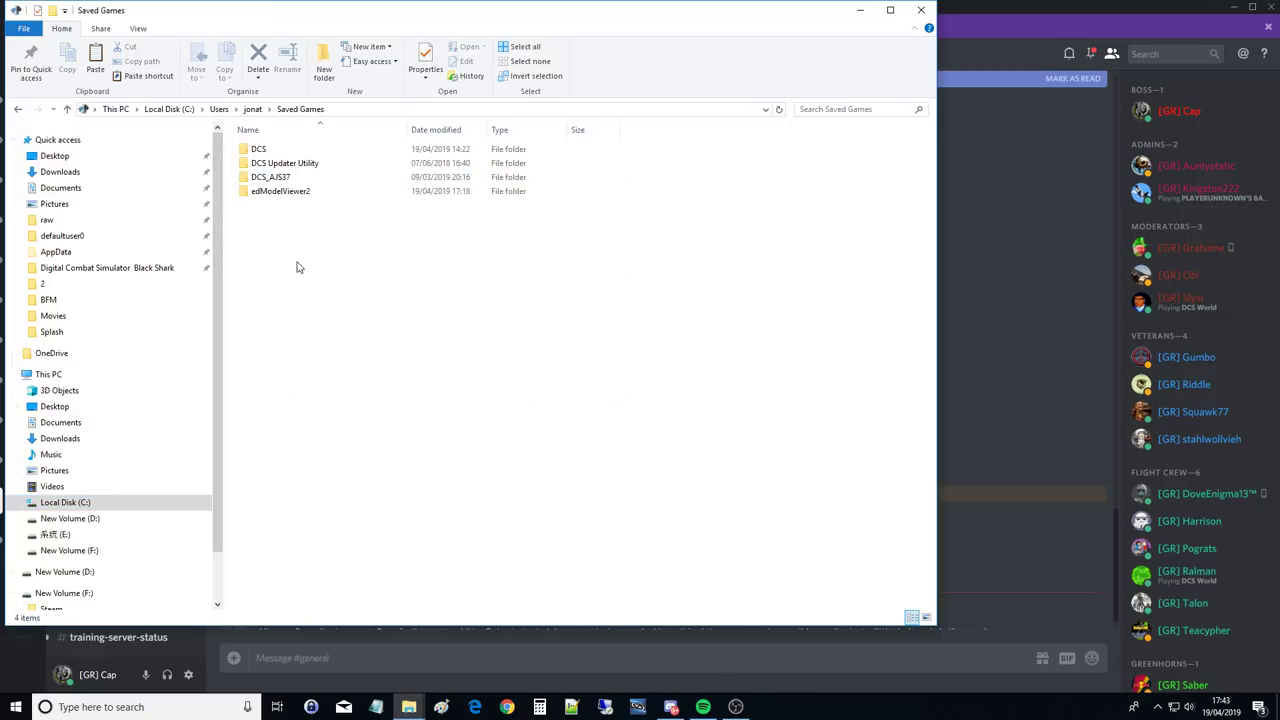
pyautogui.doubleClick(263, 150)
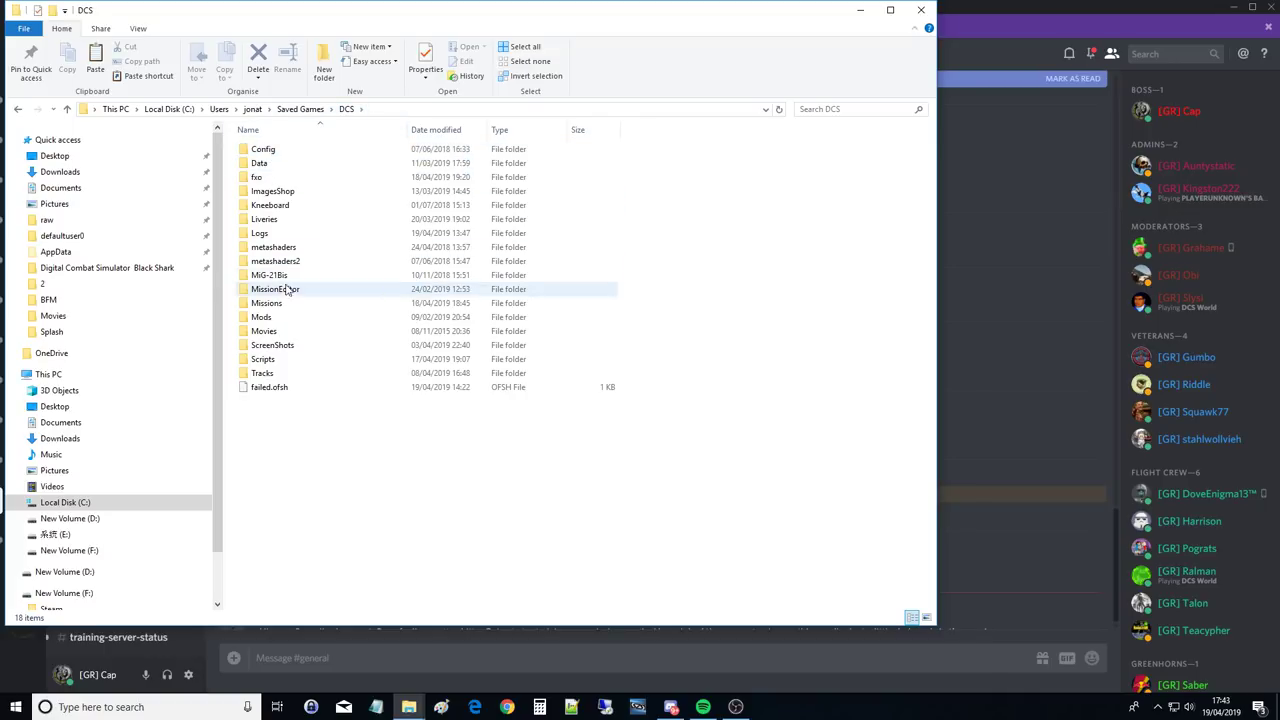
# - Open the F-5E-3_CAP livery folder under Liveries\f-5e-3
pyautogui.click(265, 220)
pyautogui.doubleClick(265, 220)
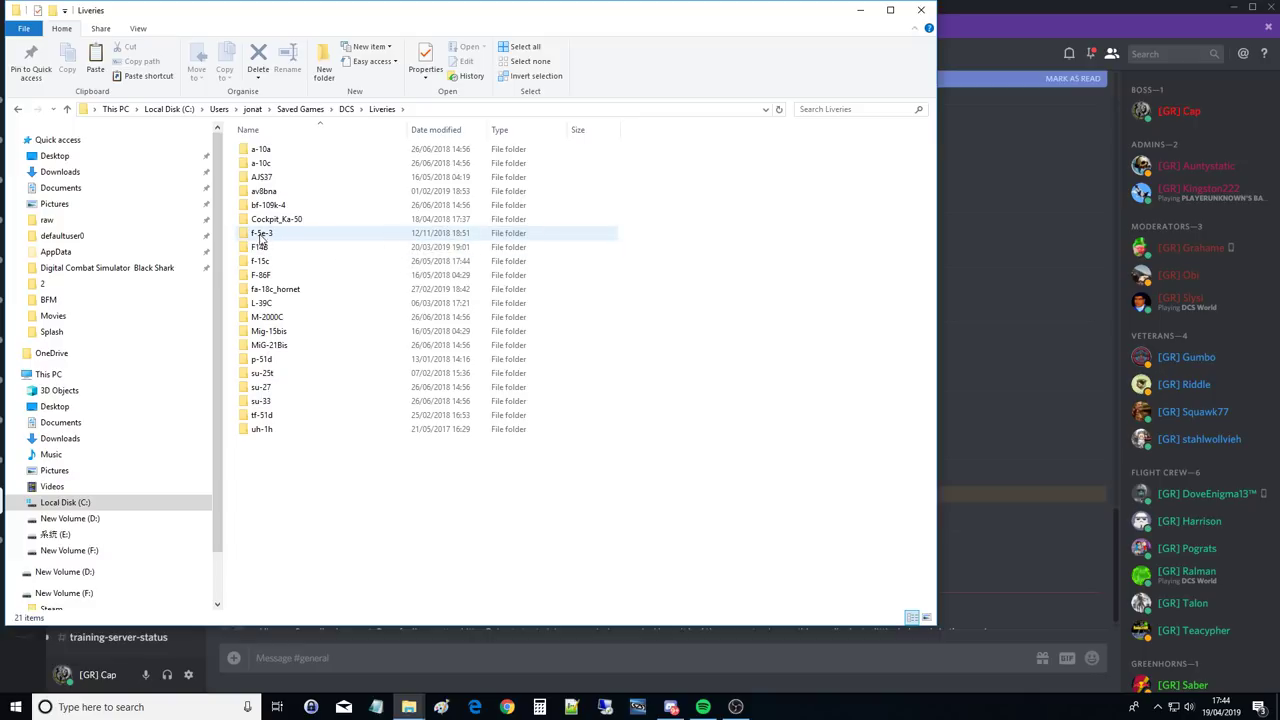
pyautogui.doubleClick(261, 235)
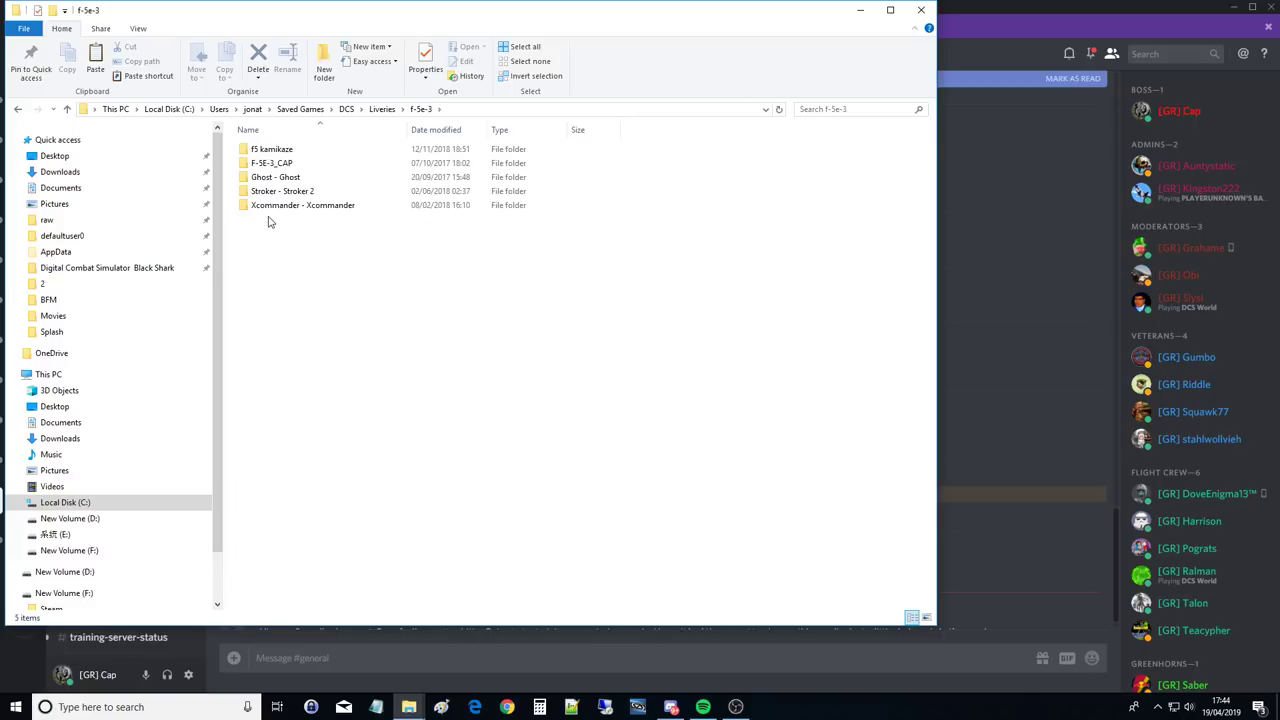
pyautogui.doubleClick(271, 164)
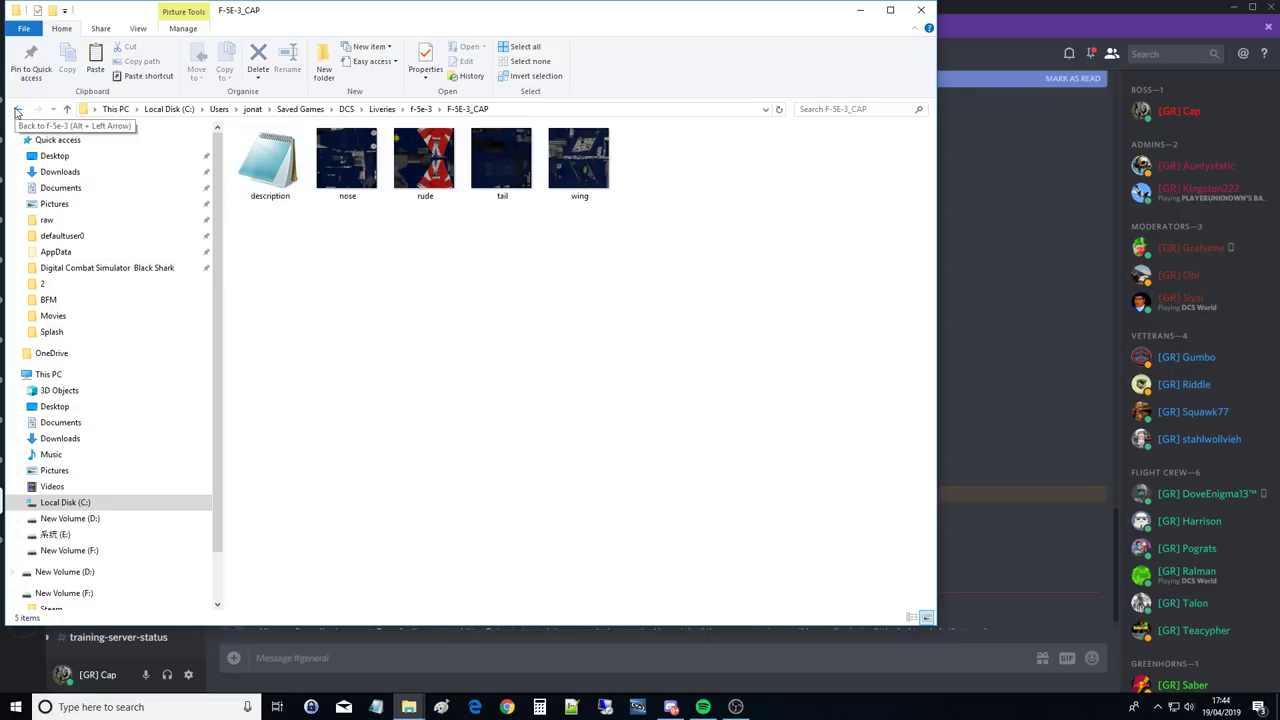
pyautogui.click(17, 110)
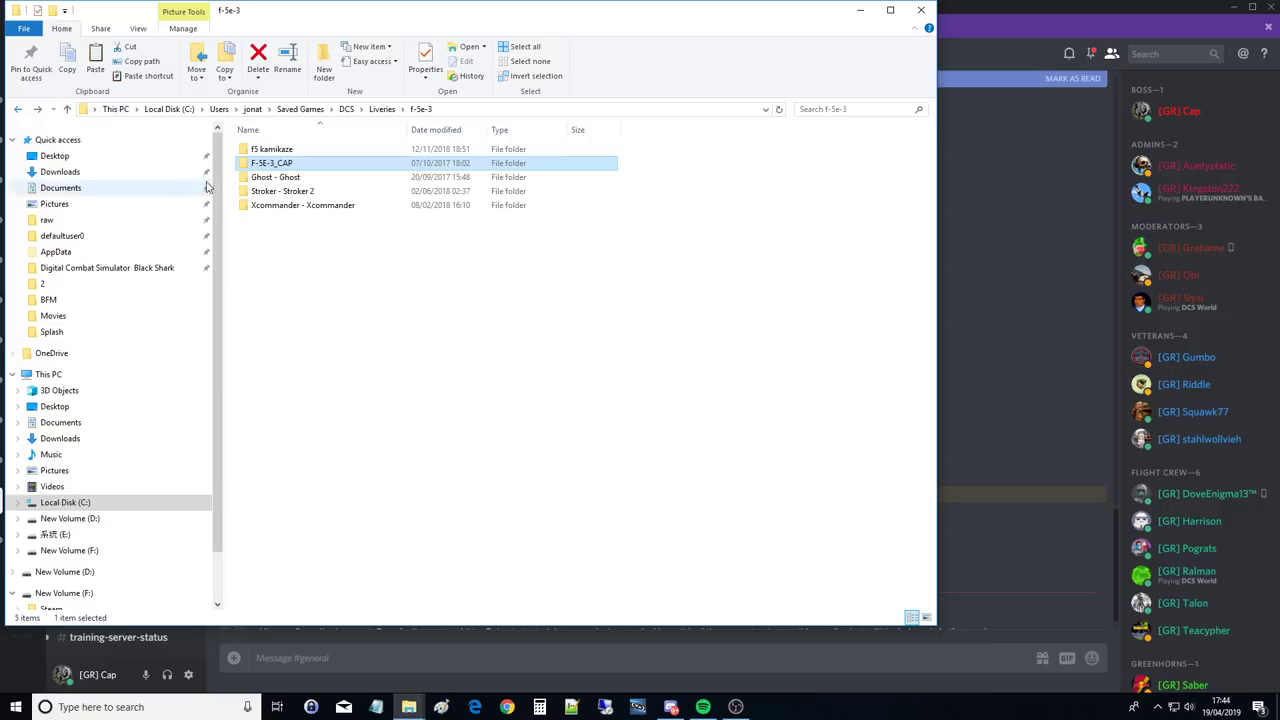
pyautogui.doubleClick(271, 166)
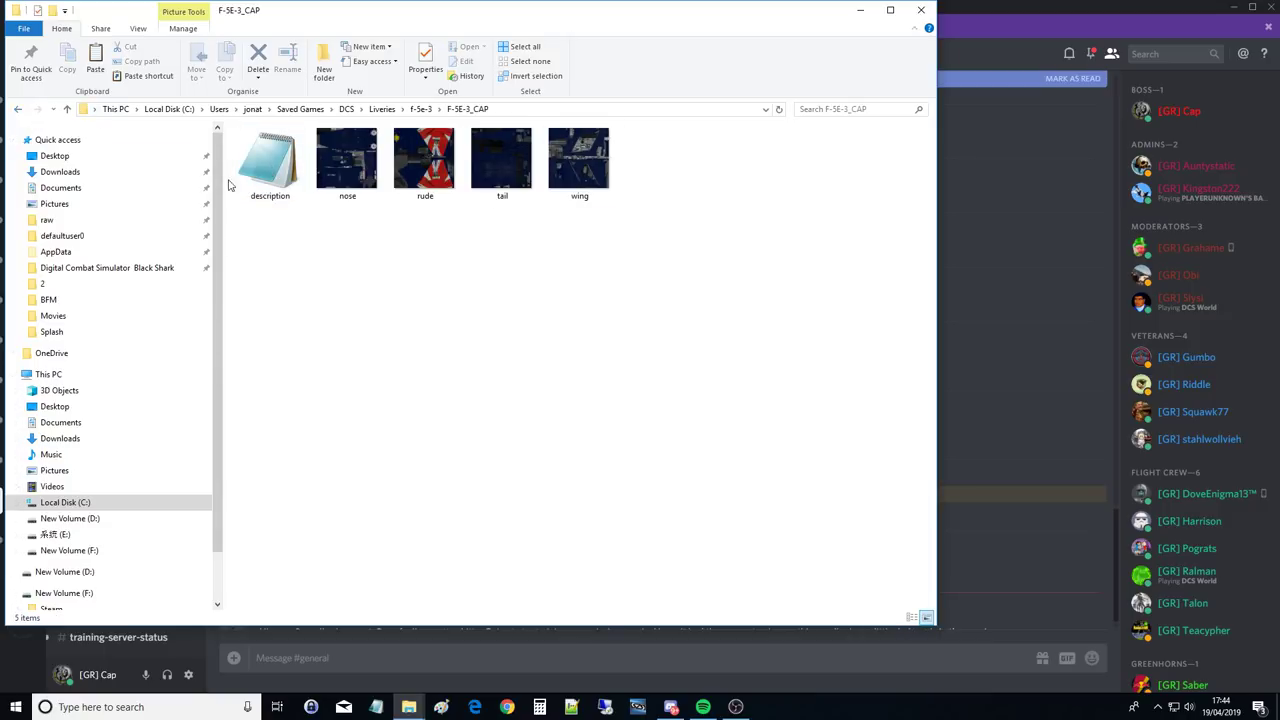
# - Examine which files make up the livery: the nose, rude, tail and wing textures plus the description file
pyautogui.moveTo(600, 315); pyautogui.dragTo(314, 125)
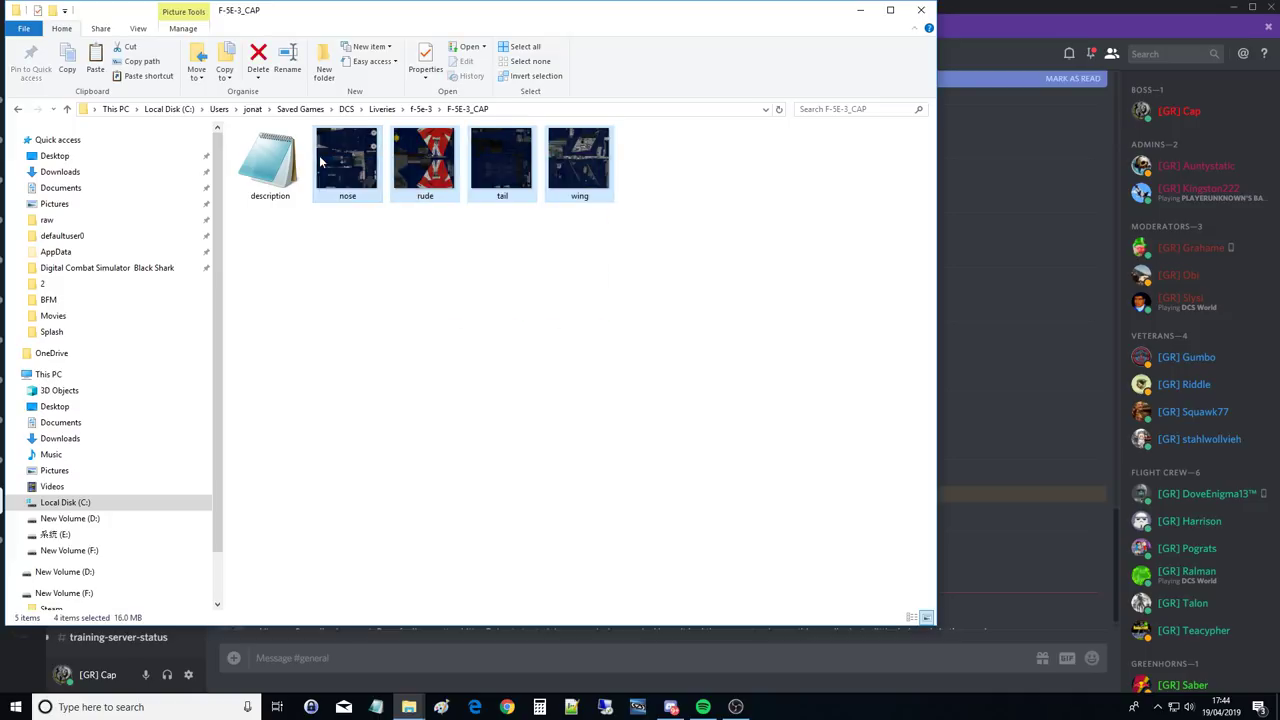
pyautogui.click(552, 284)
pyautogui.moveTo(590, 250); pyautogui.dragTo(332, 135)
pyautogui.click(329, 228)
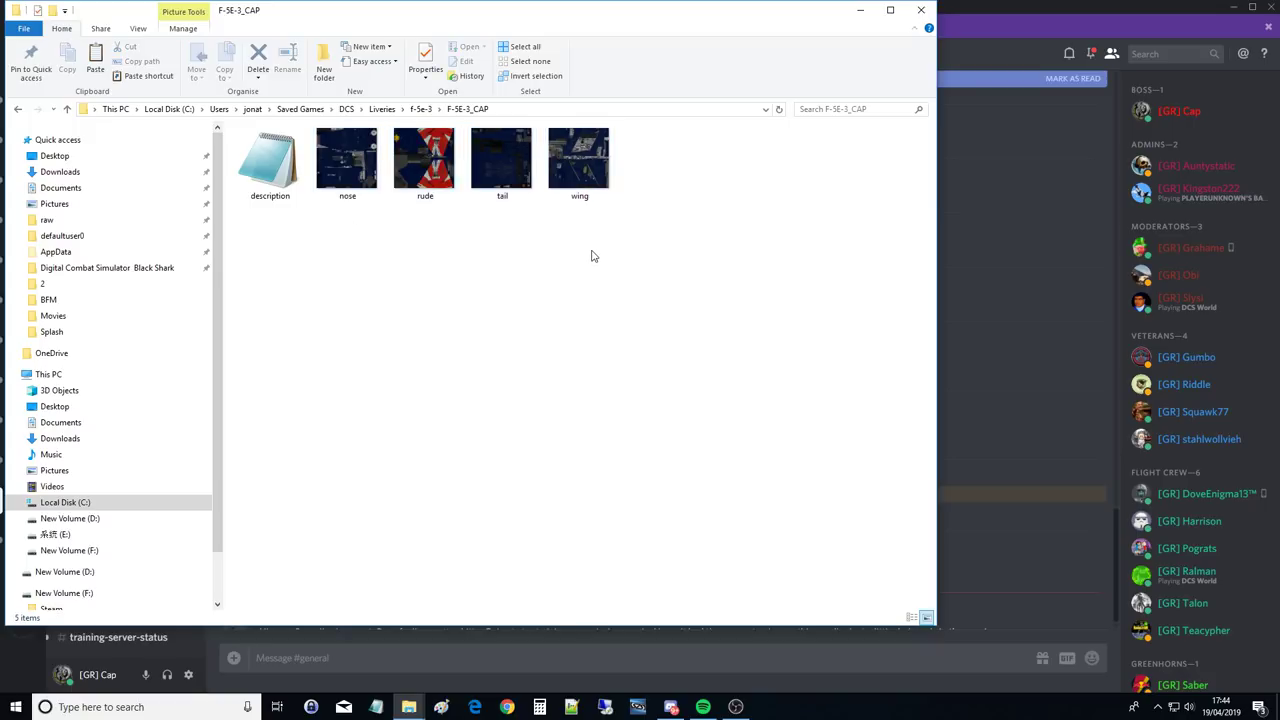
pyautogui.moveTo(593, 247); pyautogui.dragTo(357, 183)
pyautogui.click(340, 232)
pyautogui.click(359, 186)
pyautogui.click(268, 180)
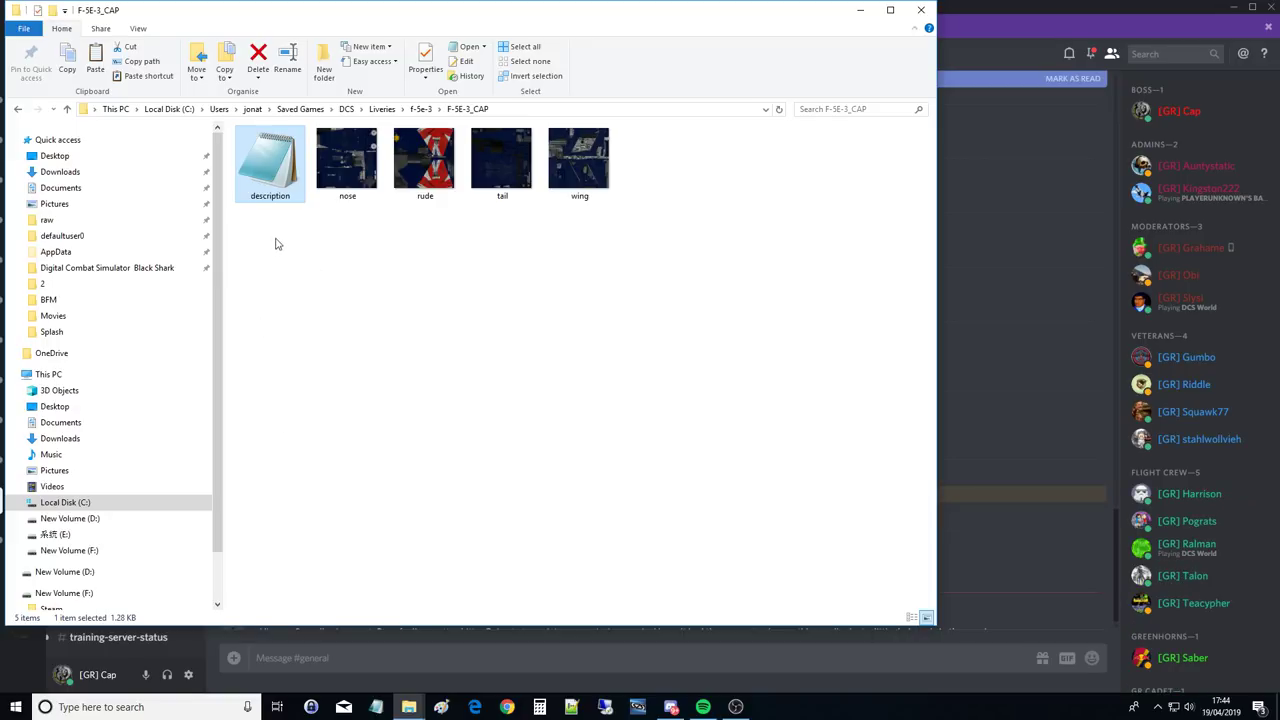
# - Read the livery definition in the description file, close it and look over the texture files it refers to
pyautogui.doubleClick(277, 174)
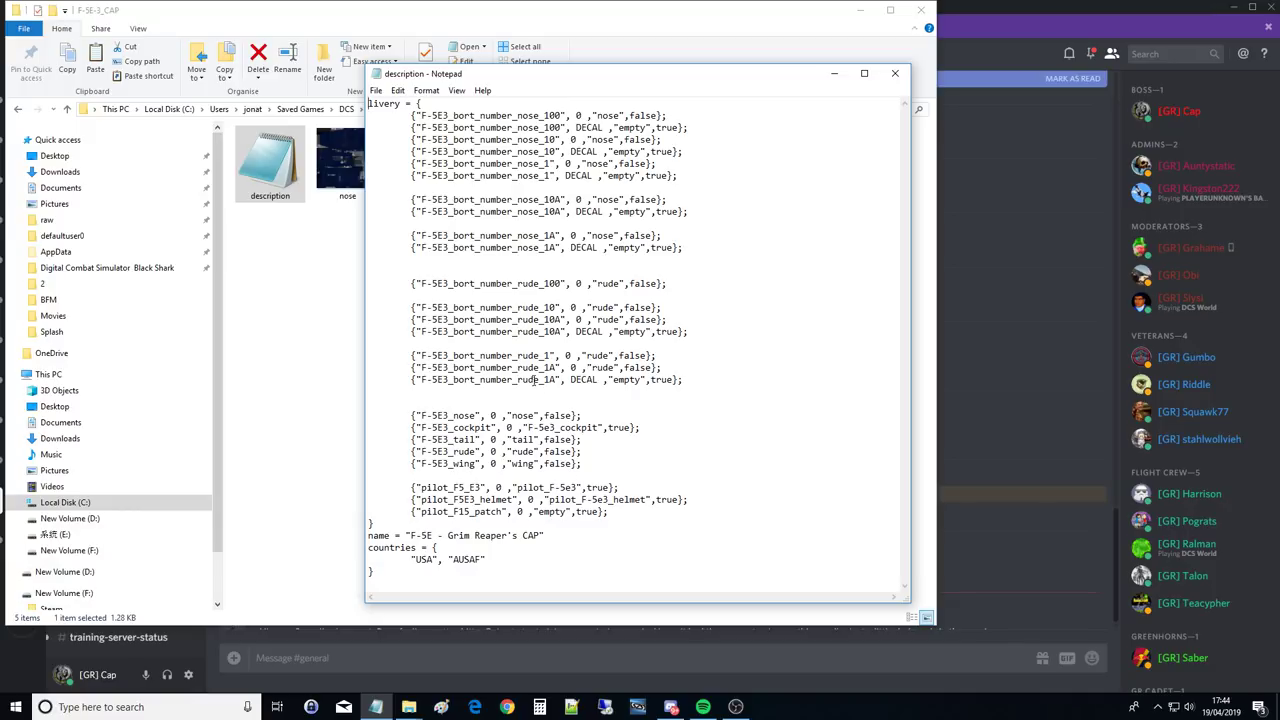
pyautogui.click(893, 76)
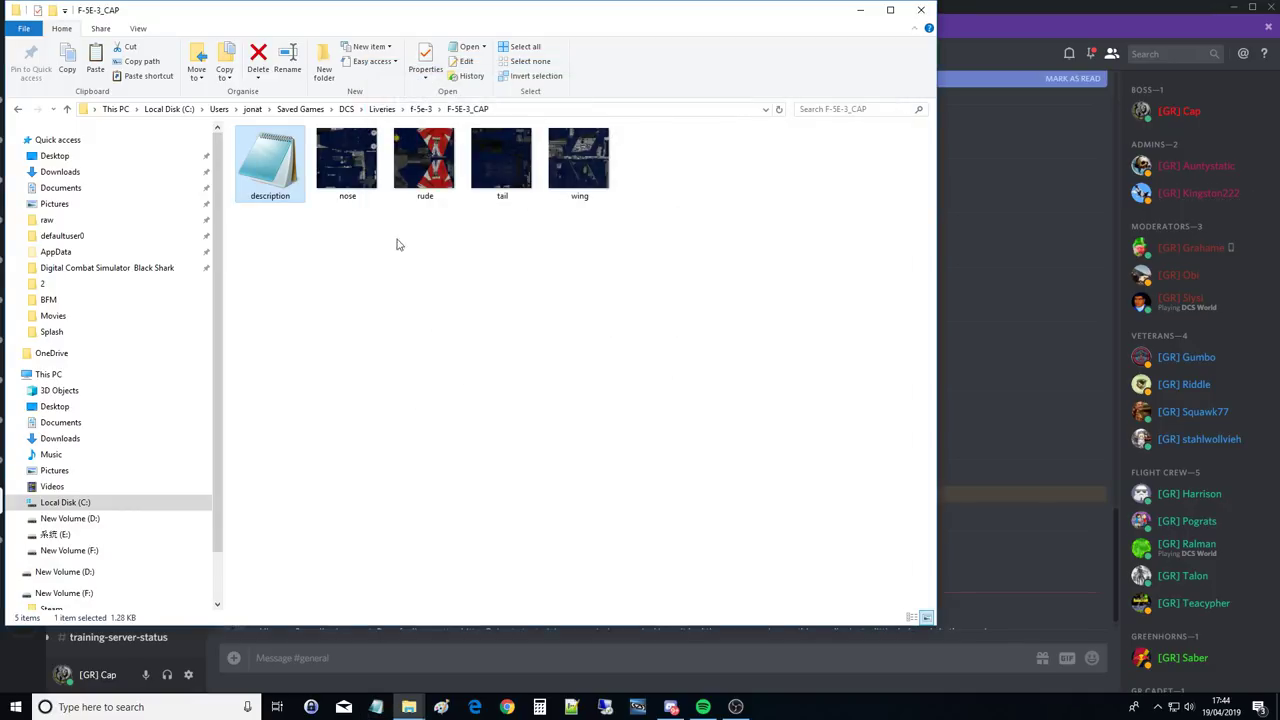
pyautogui.click(498, 170)
pyautogui.press('Right')
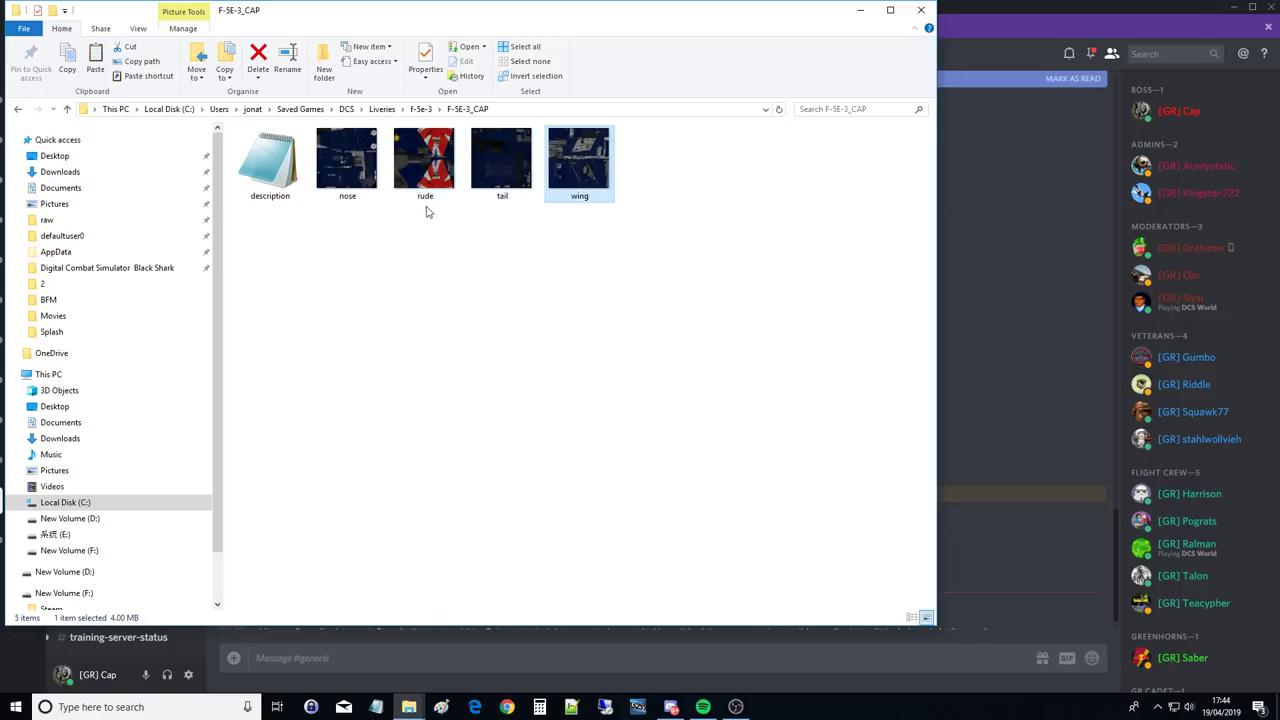
# - Return to the f-5e-3 folder and copy the whole F-5E-3_CAP folder
pyautogui.click(421, 108)
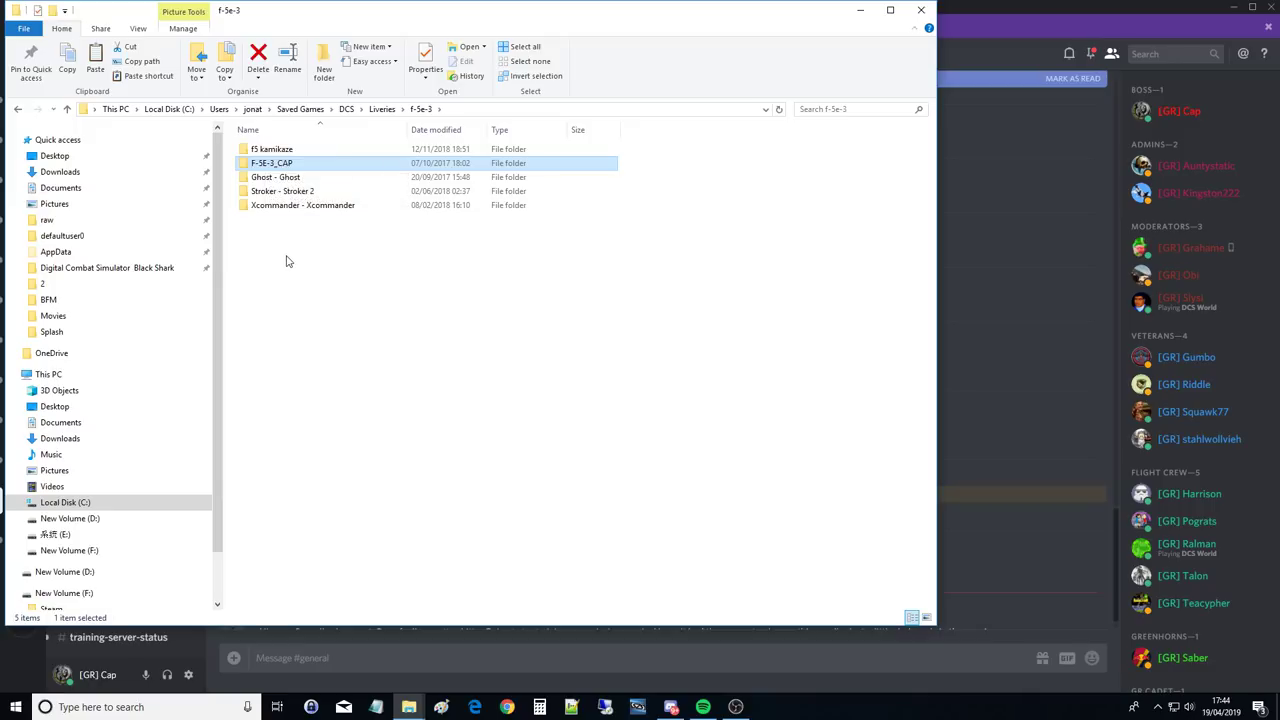
pyautogui.rightClick(281, 163)
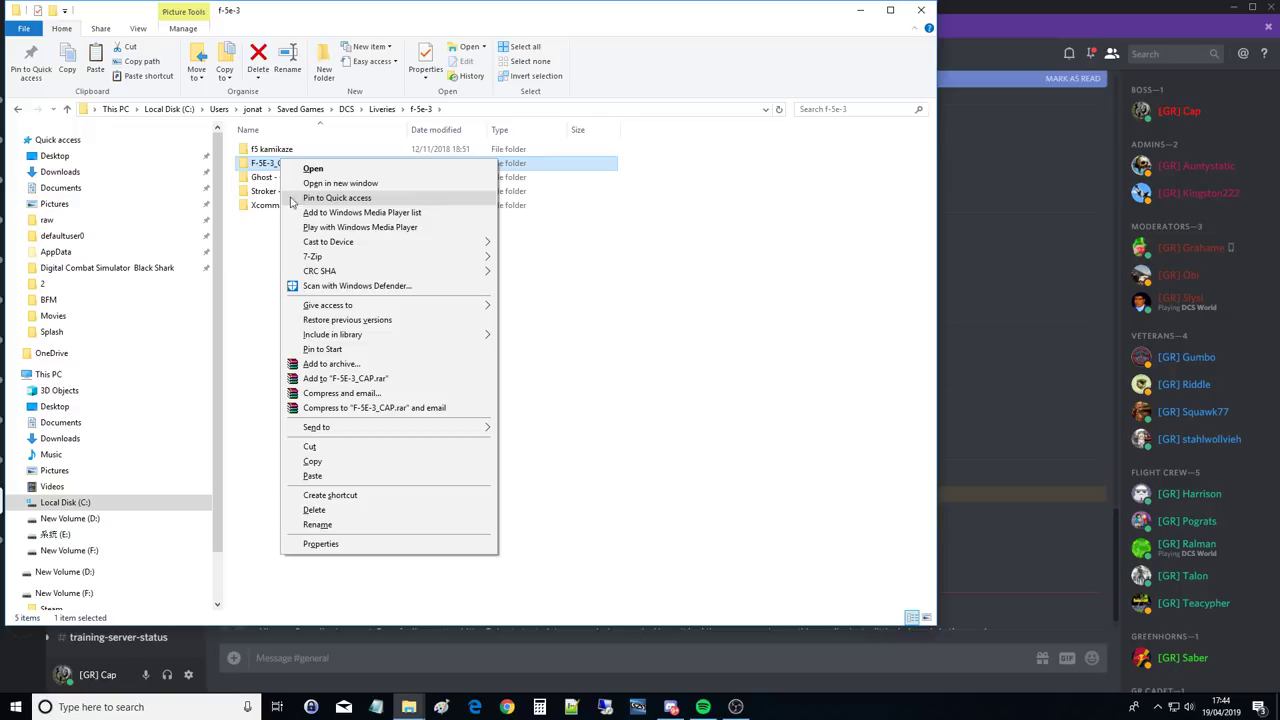
pyautogui.click(312, 461)
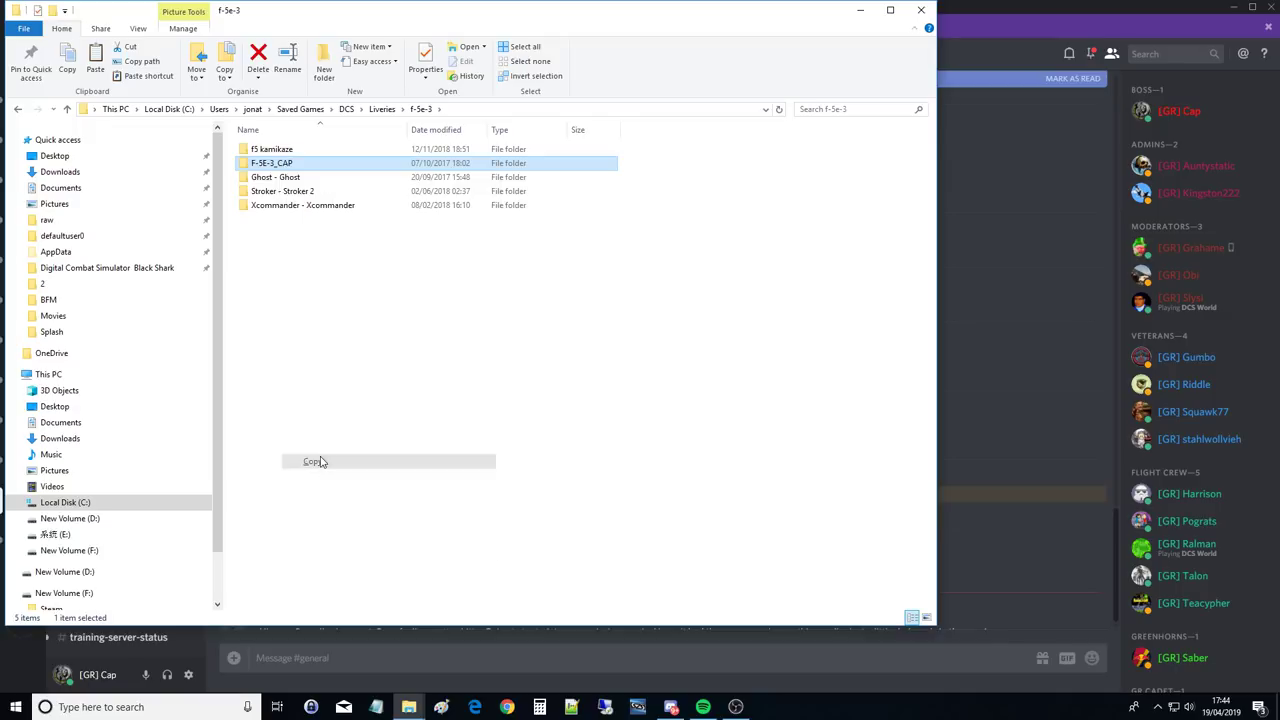
pyautogui.click(478, 285)
# - Open the CoreMods folder of the DCS World installation on drive E
pyautogui.click(60, 535)
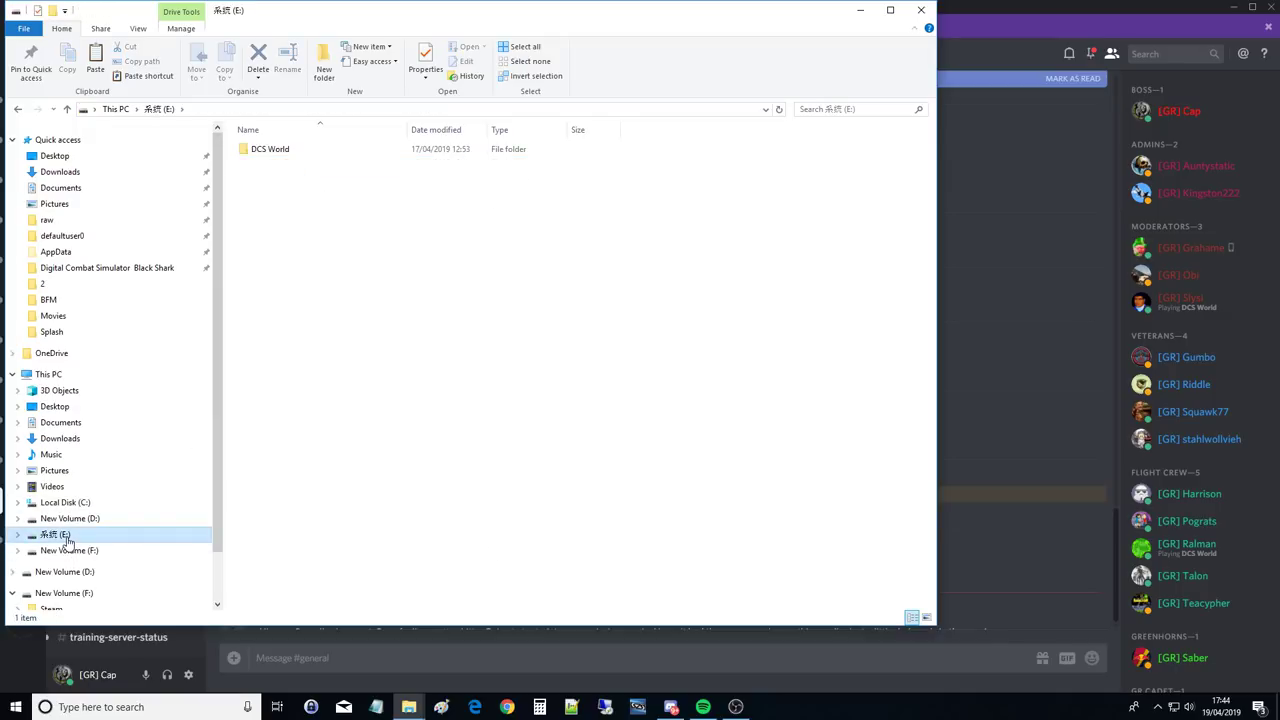
pyautogui.doubleClick(277, 148)
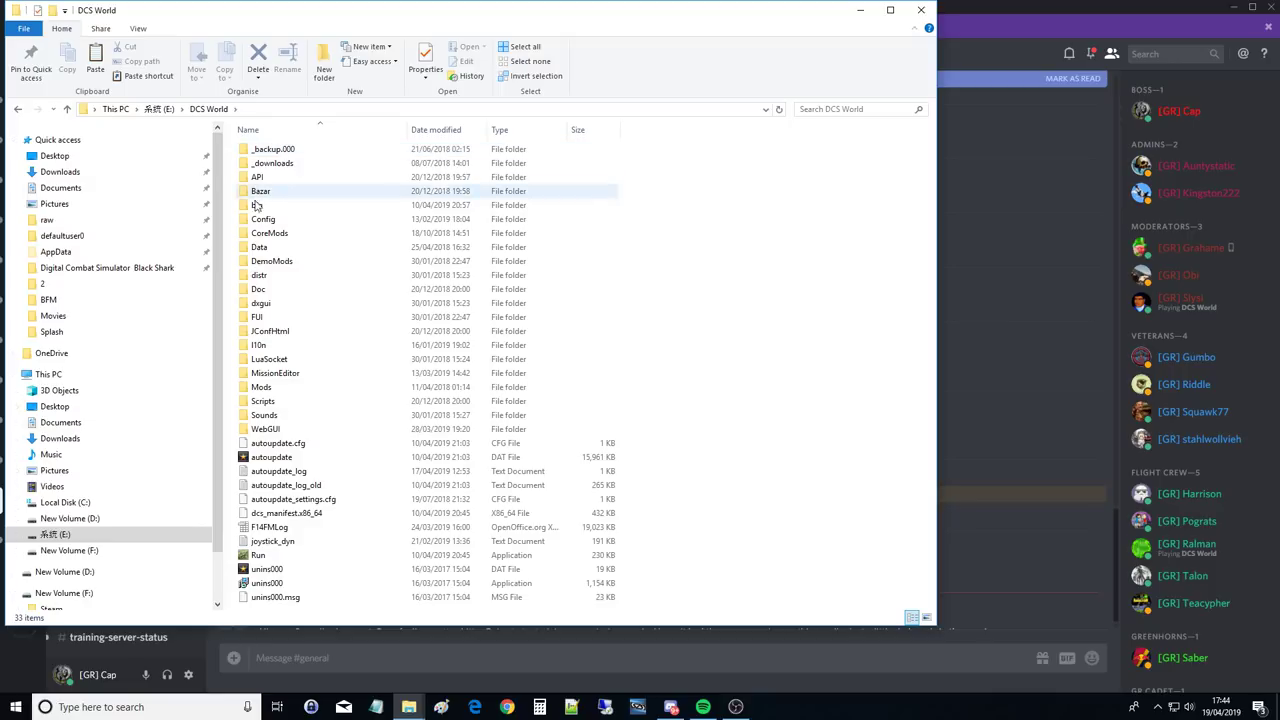
pyautogui.click(278, 236)
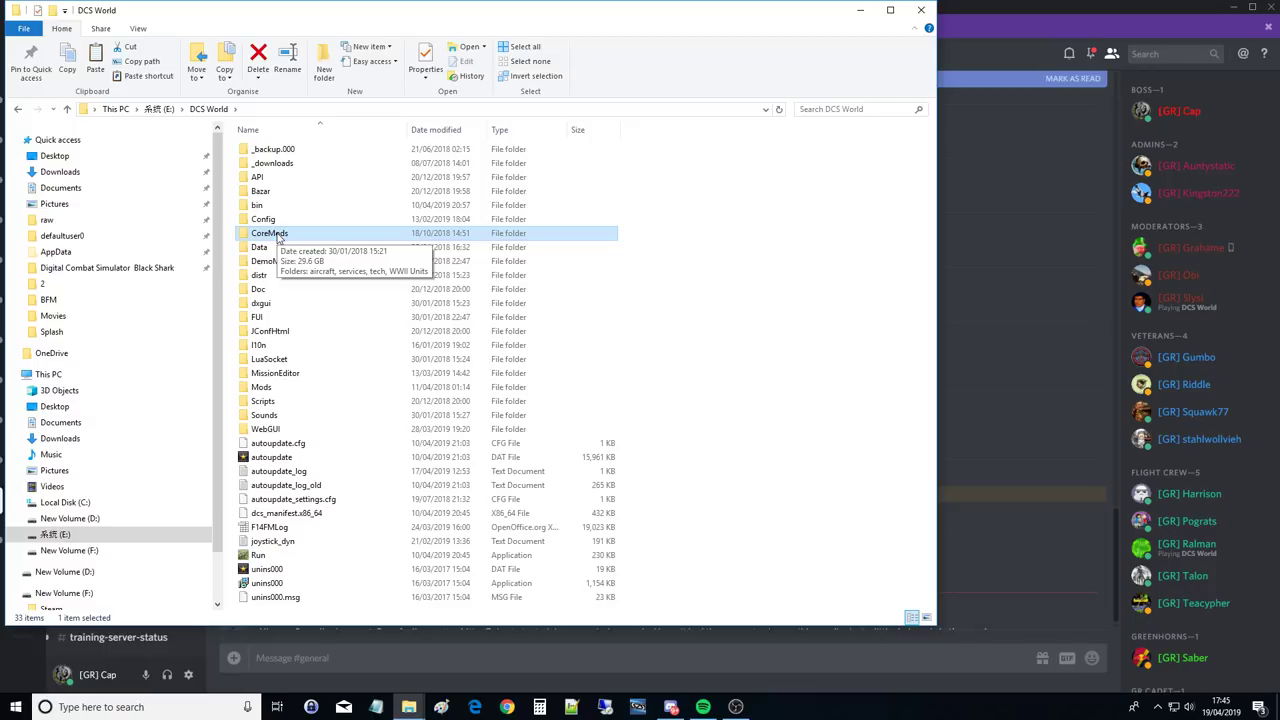
pyautogui.click(258, 388)
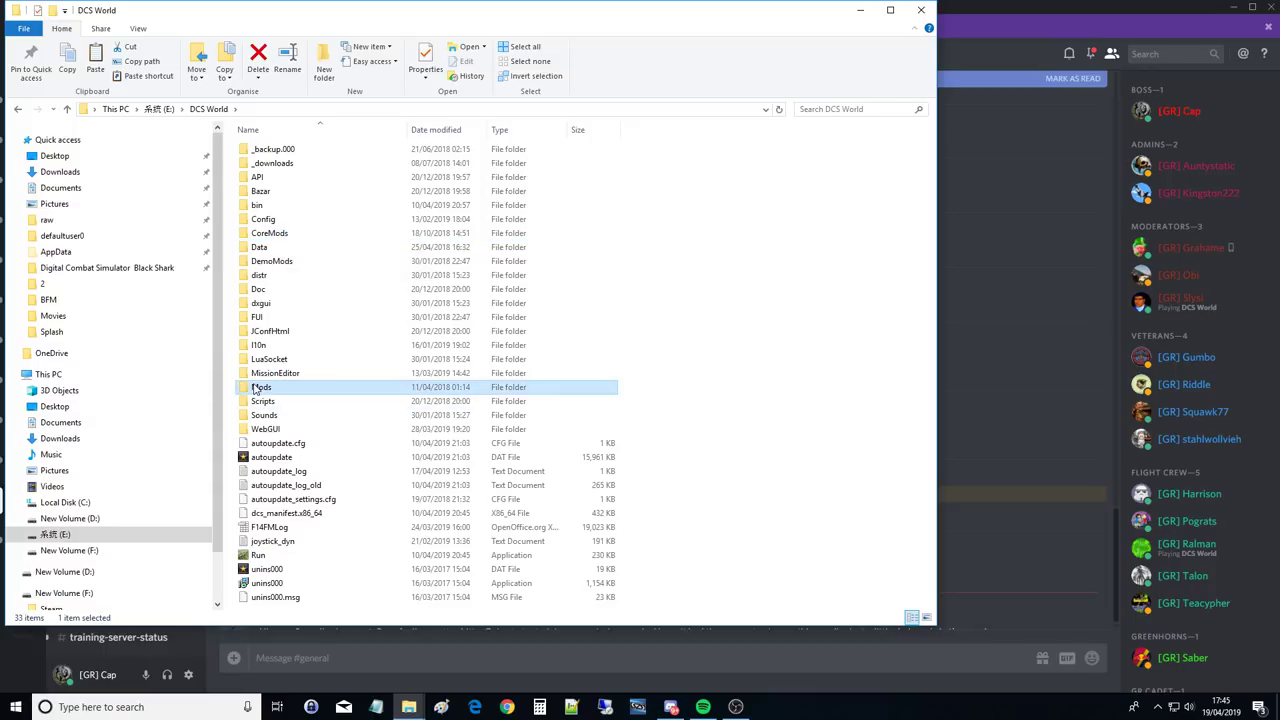
pyautogui.click(283, 235)
pyautogui.click(257, 195)
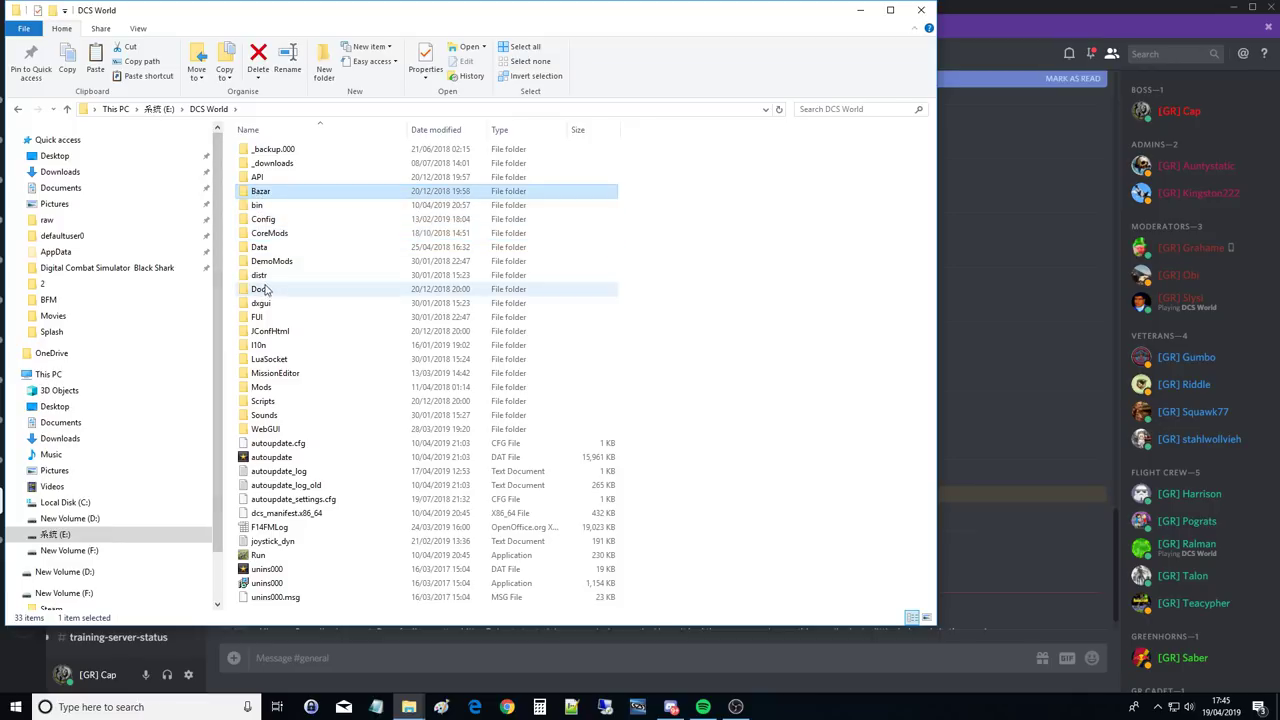
pyautogui.click(266, 237)
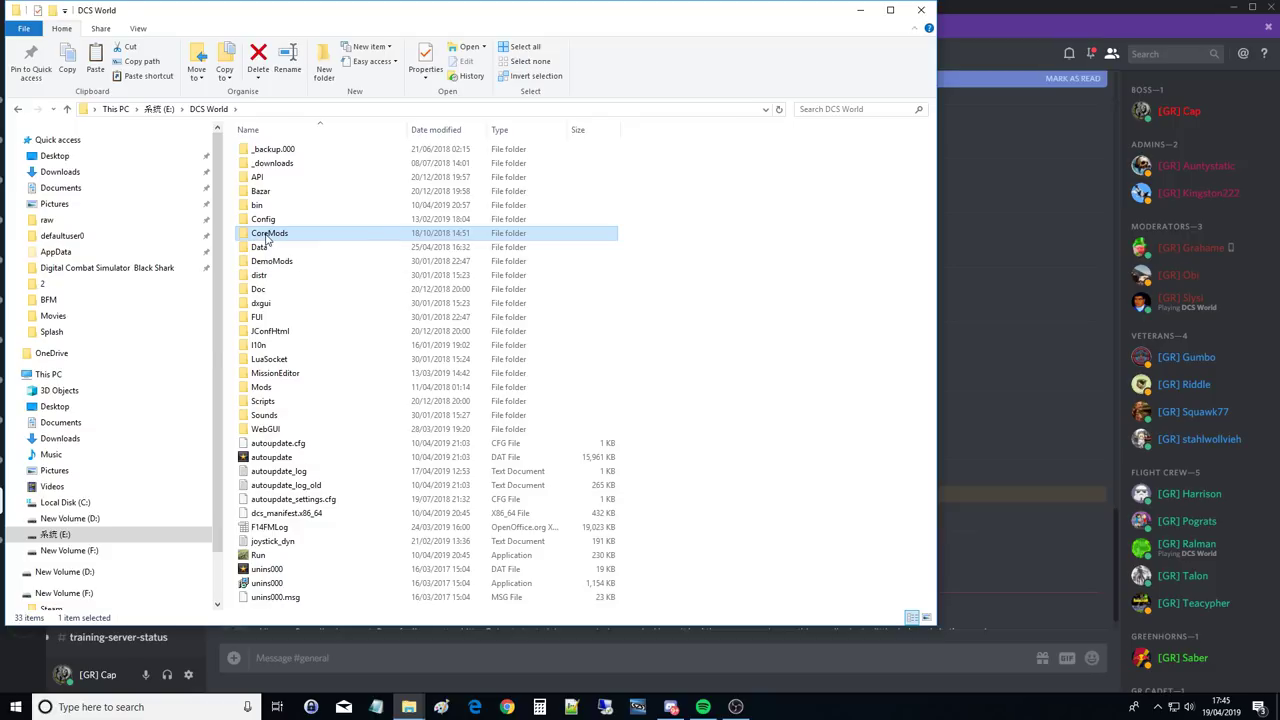
pyautogui.doubleClick(268, 236)
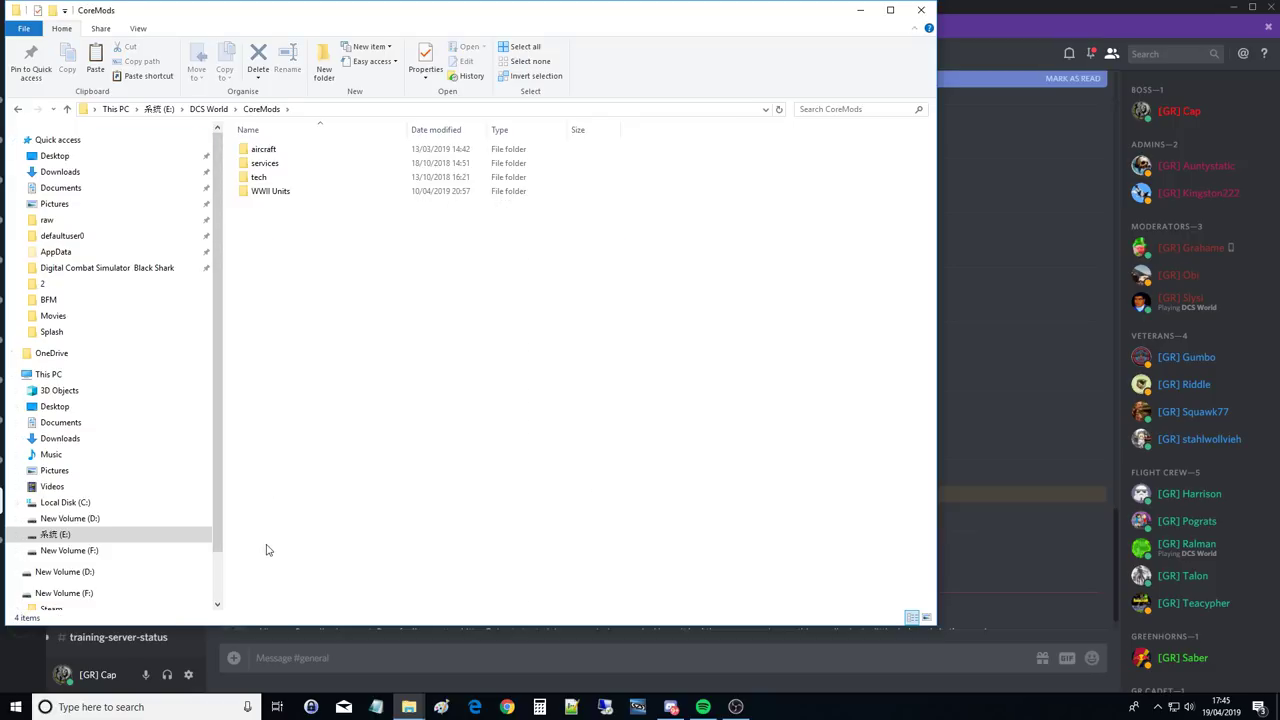
# - Open the aircraft's livery folder at aircraft\F-5E\Liveries\F-5E-3
pyautogui.doubleClick(265, 152)
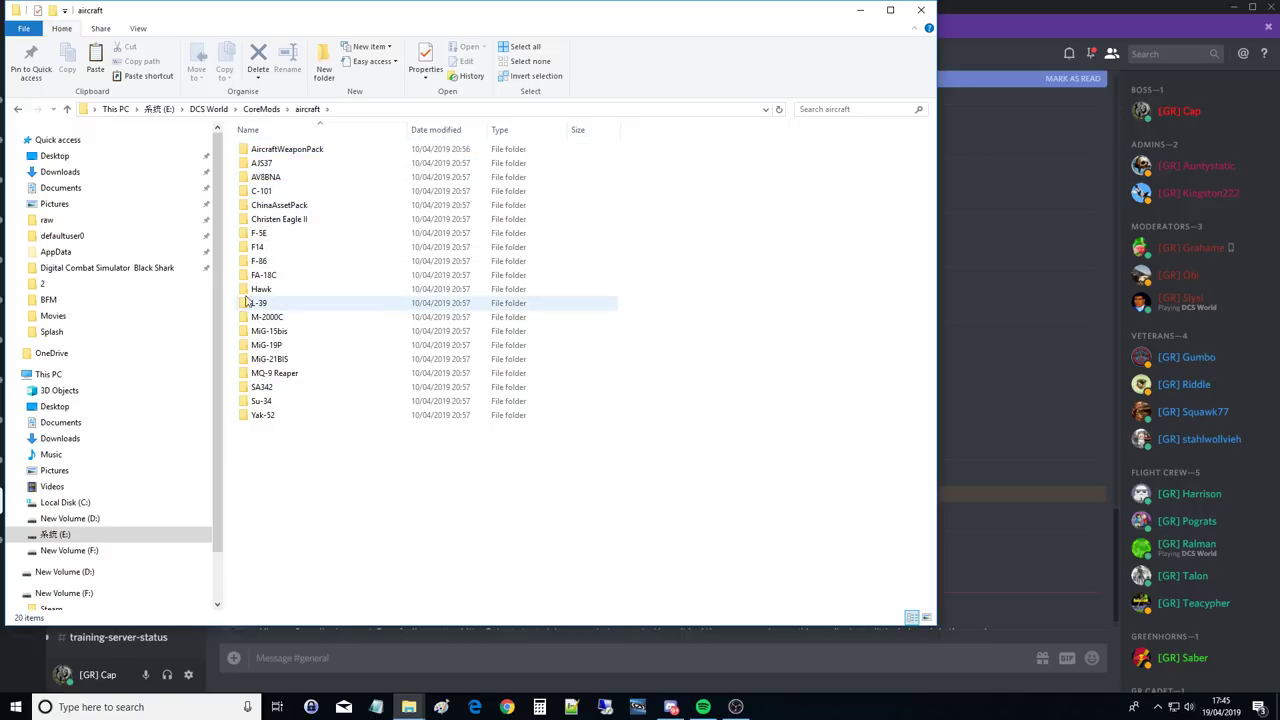
pyautogui.click(259, 235)
pyautogui.doubleClick(259, 235)
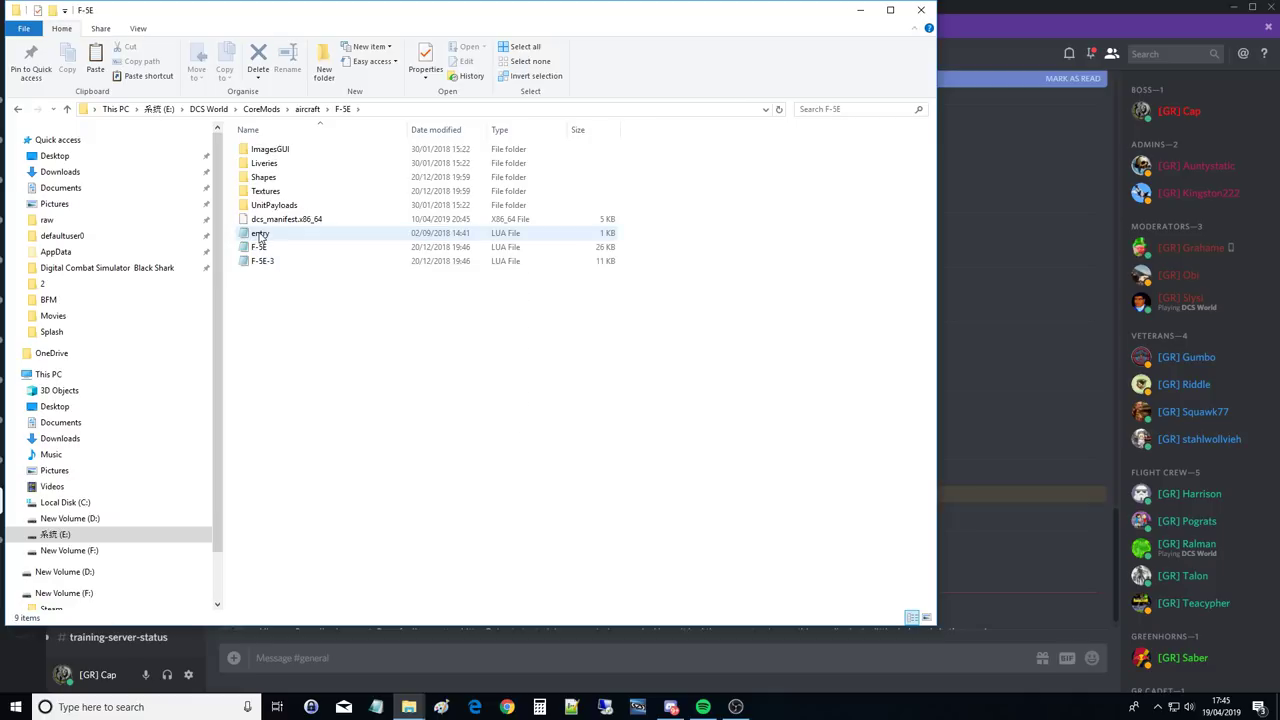
pyautogui.doubleClick(260, 164)
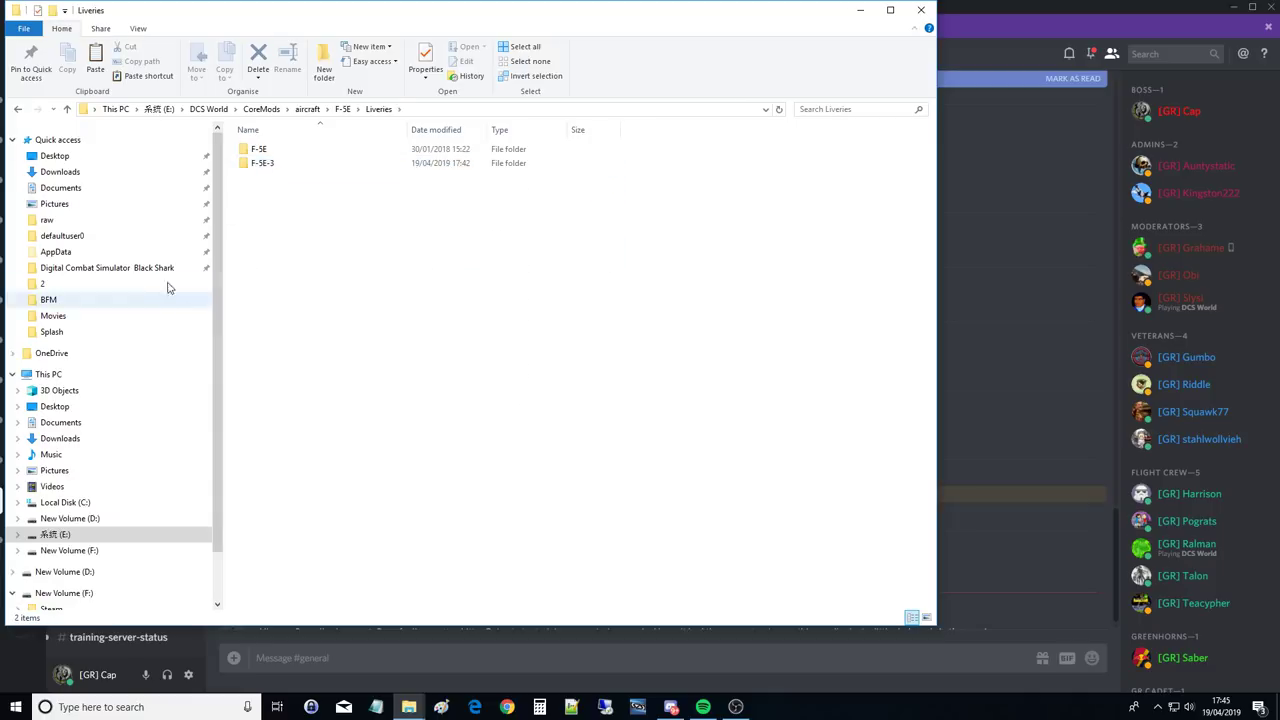
pyautogui.click(258, 168)
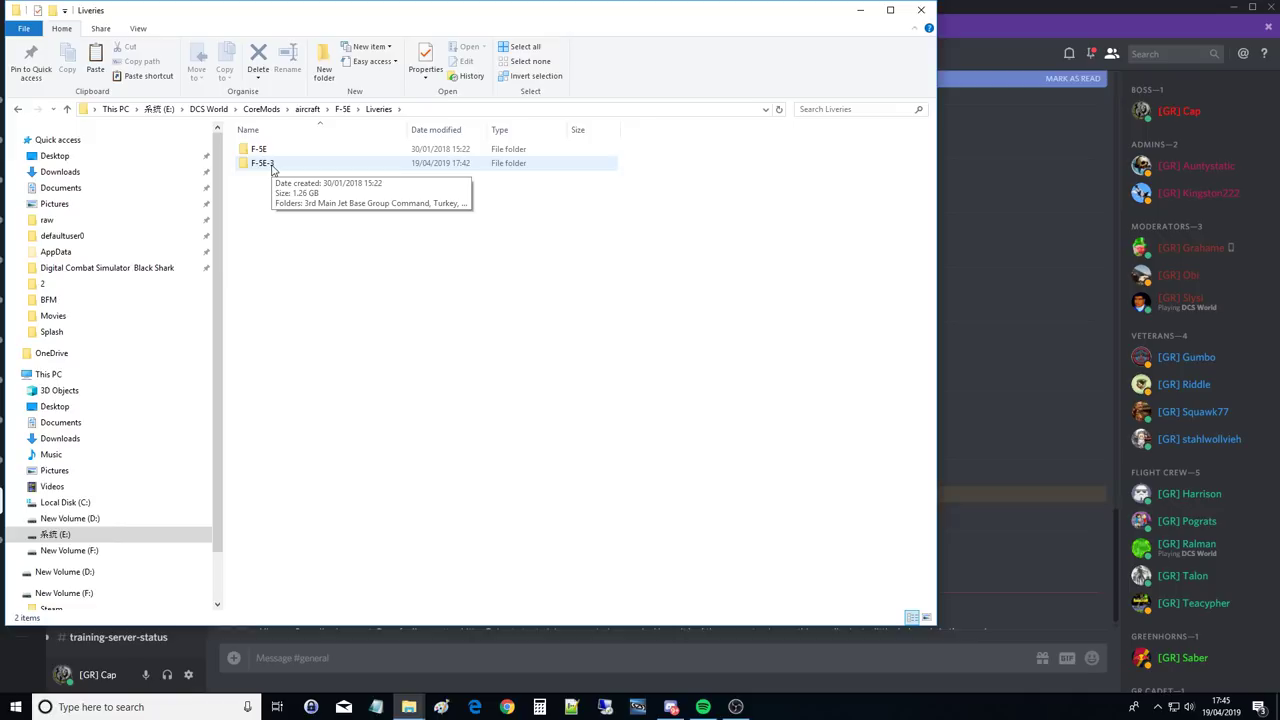
pyautogui.doubleClick(270, 166)
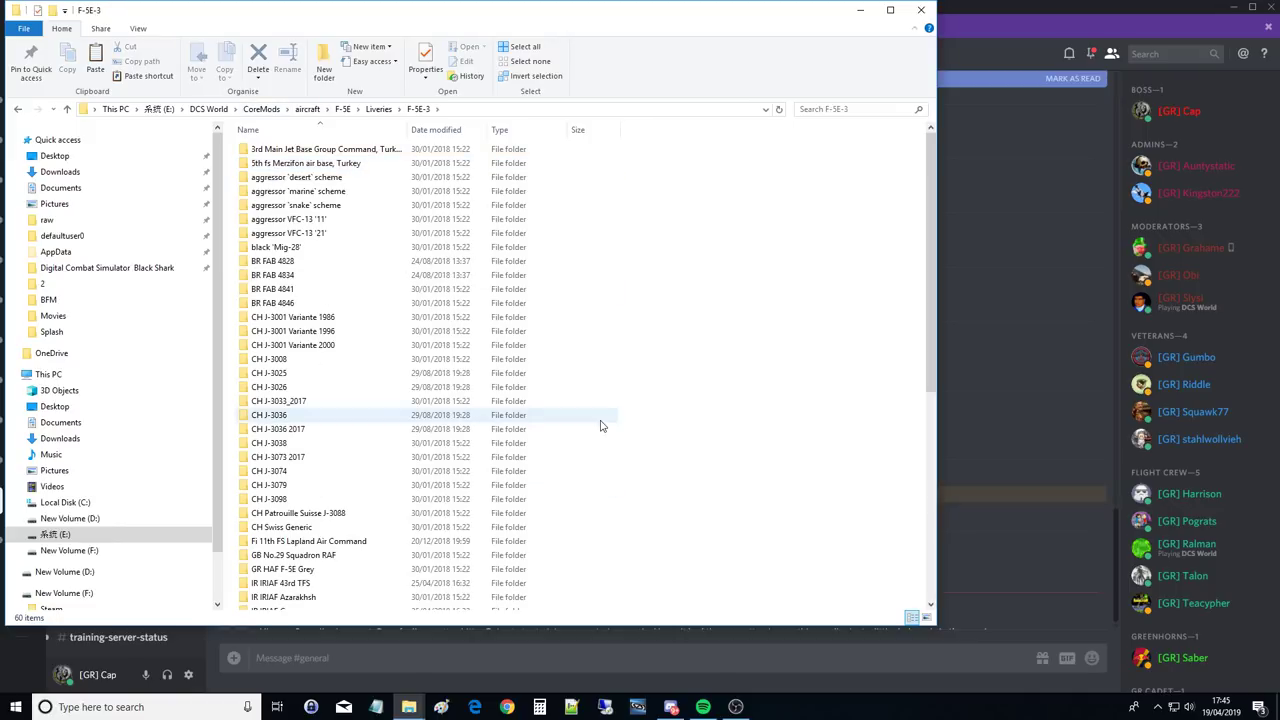
# - Paste the copied F-5E-3_CAP folder among the F-5E-3 liveries, check its contents and return to the livery list
pyautogui.scroll(-10, 310, 210)
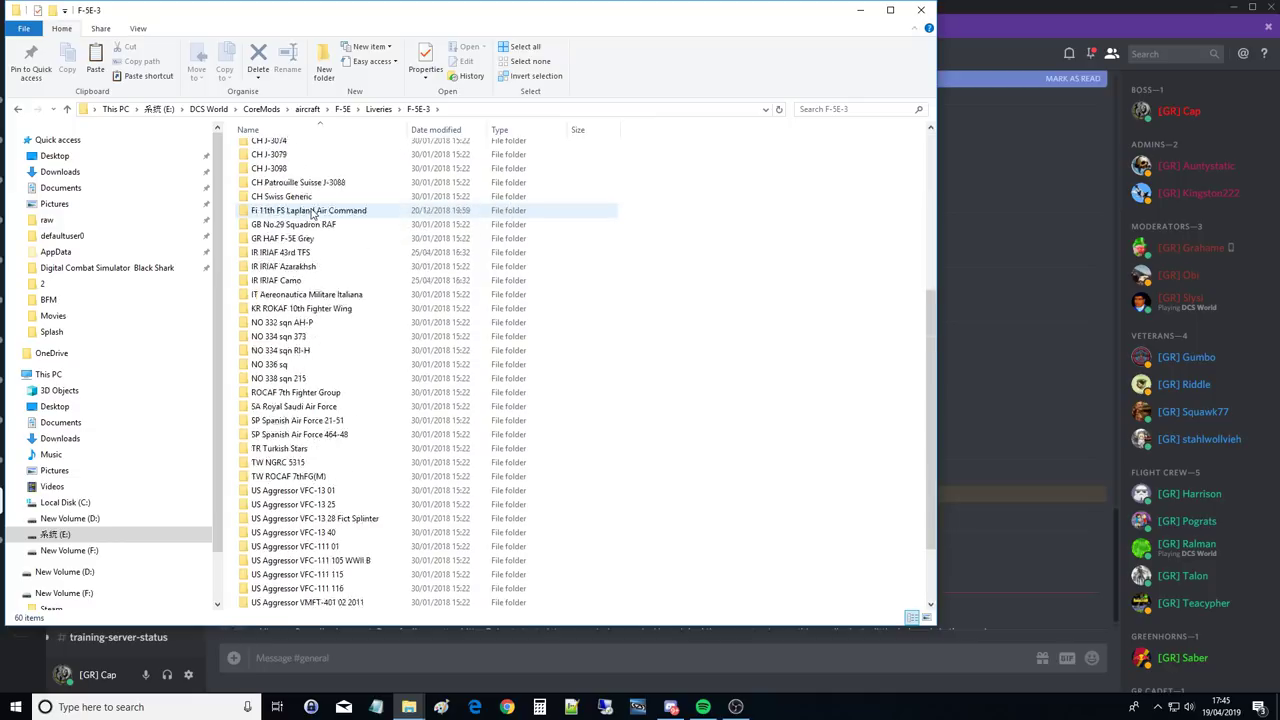
pyautogui.scroll(11, 305, 220)
pyautogui.scroll(-7, 300, 250)
pyautogui.scroll(-2, 300, 258)
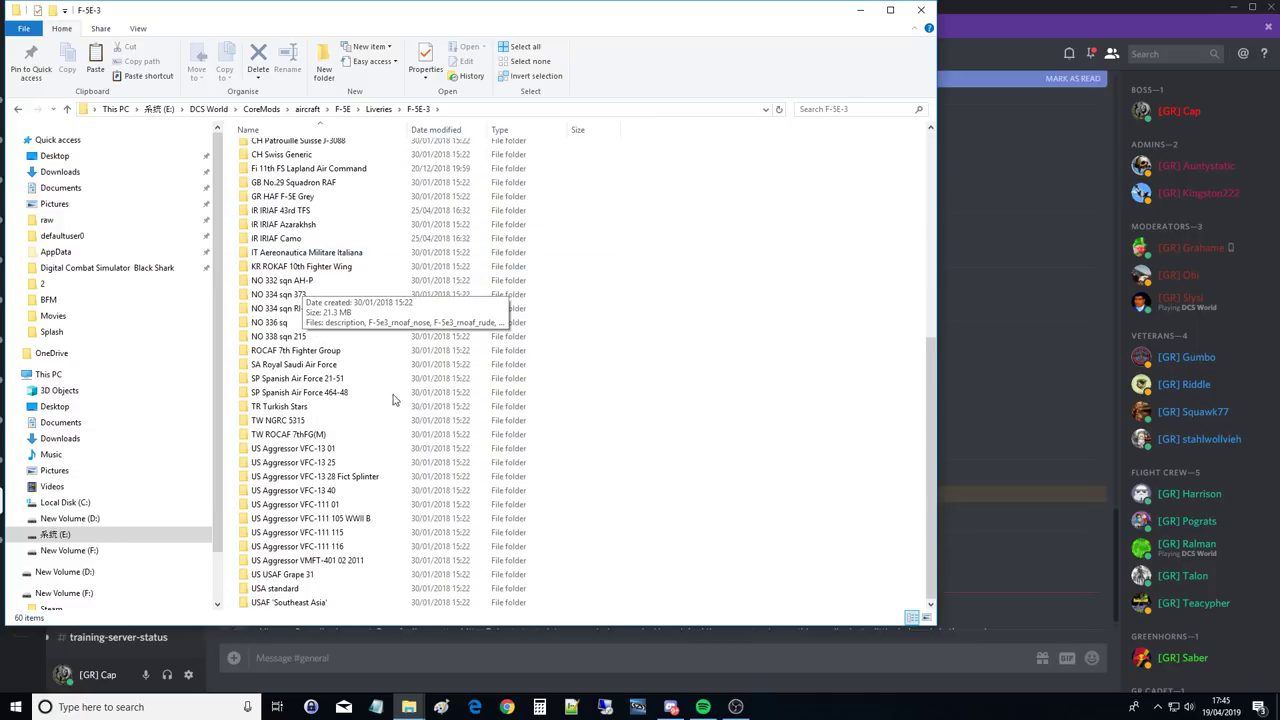
pyautogui.rightClick(621, 360)
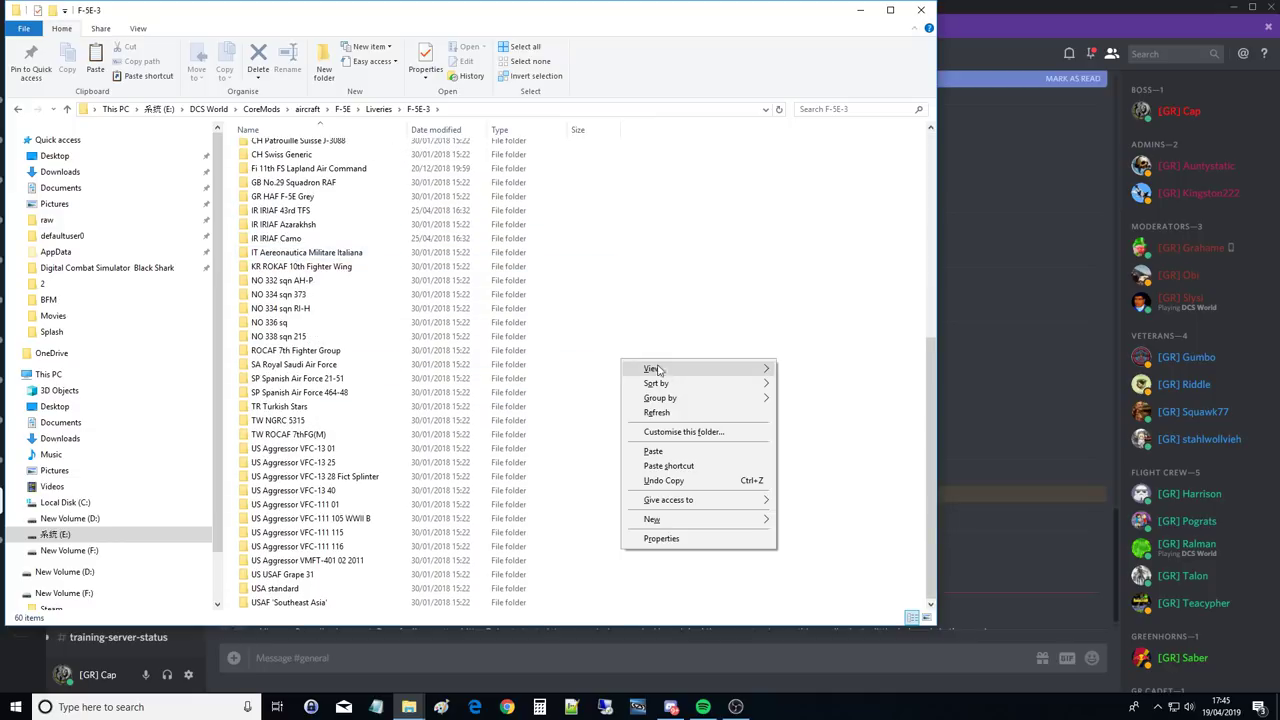
pyautogui.click(669, 451)
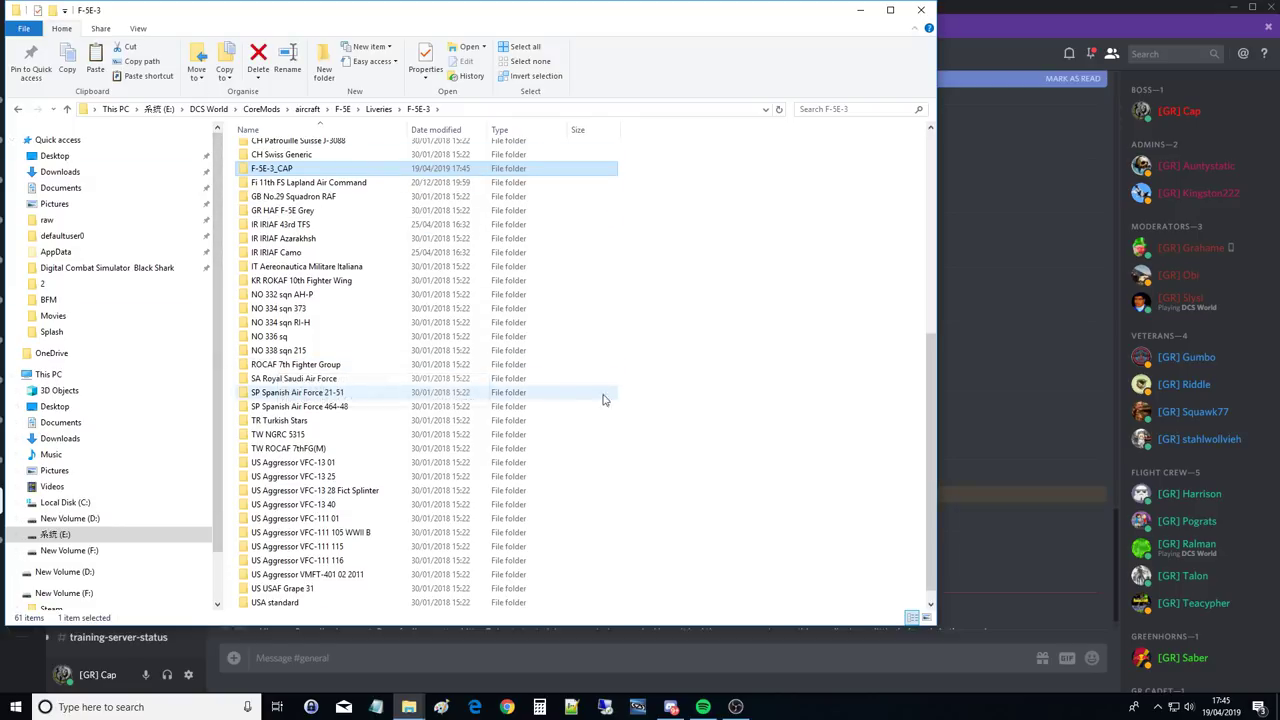
pyautogui.doubleClick(256, 175)
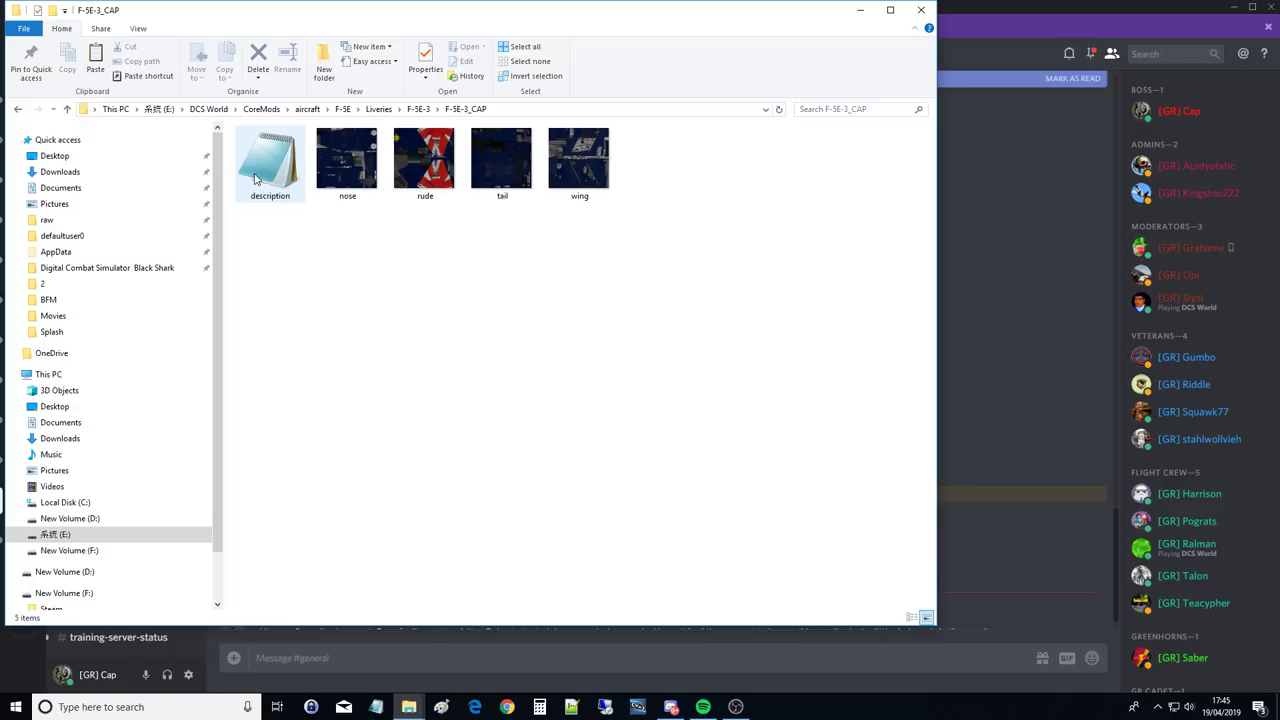
pyautogui.hotkey('alt', 'Left')
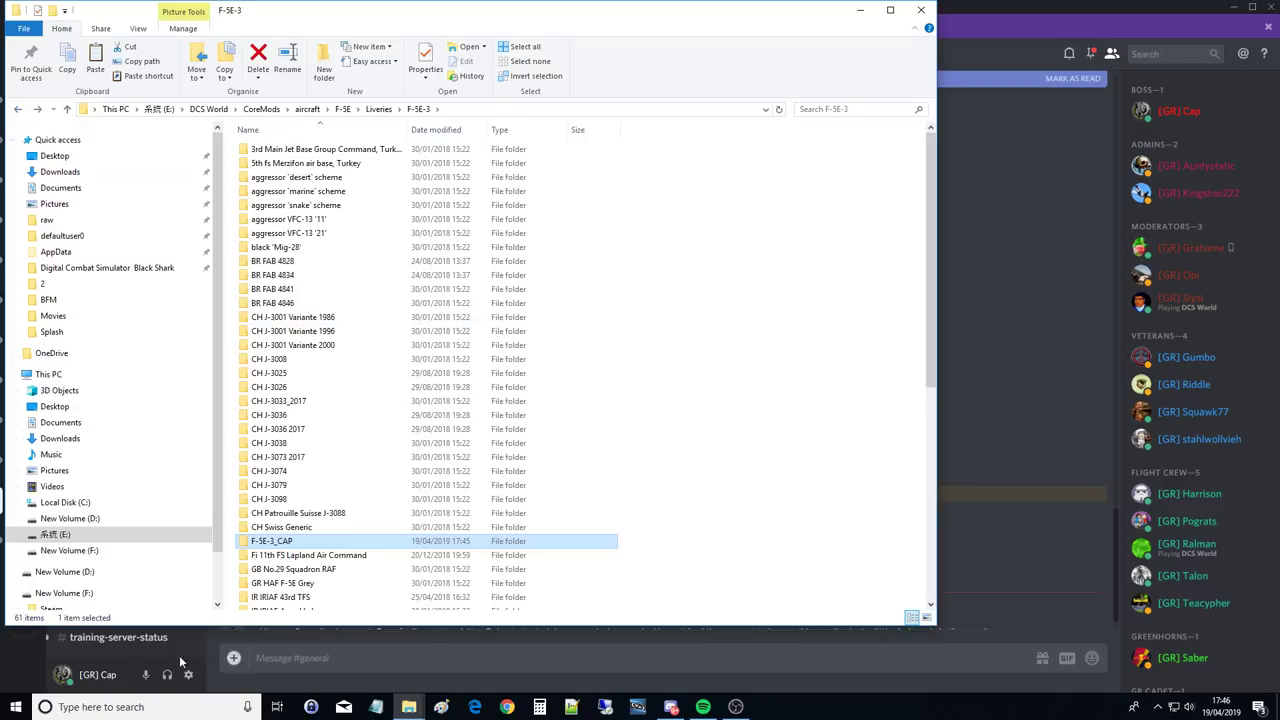
# - Open the bin folder of the DCS World installation on drive E
pyautogui.click(57, 537)
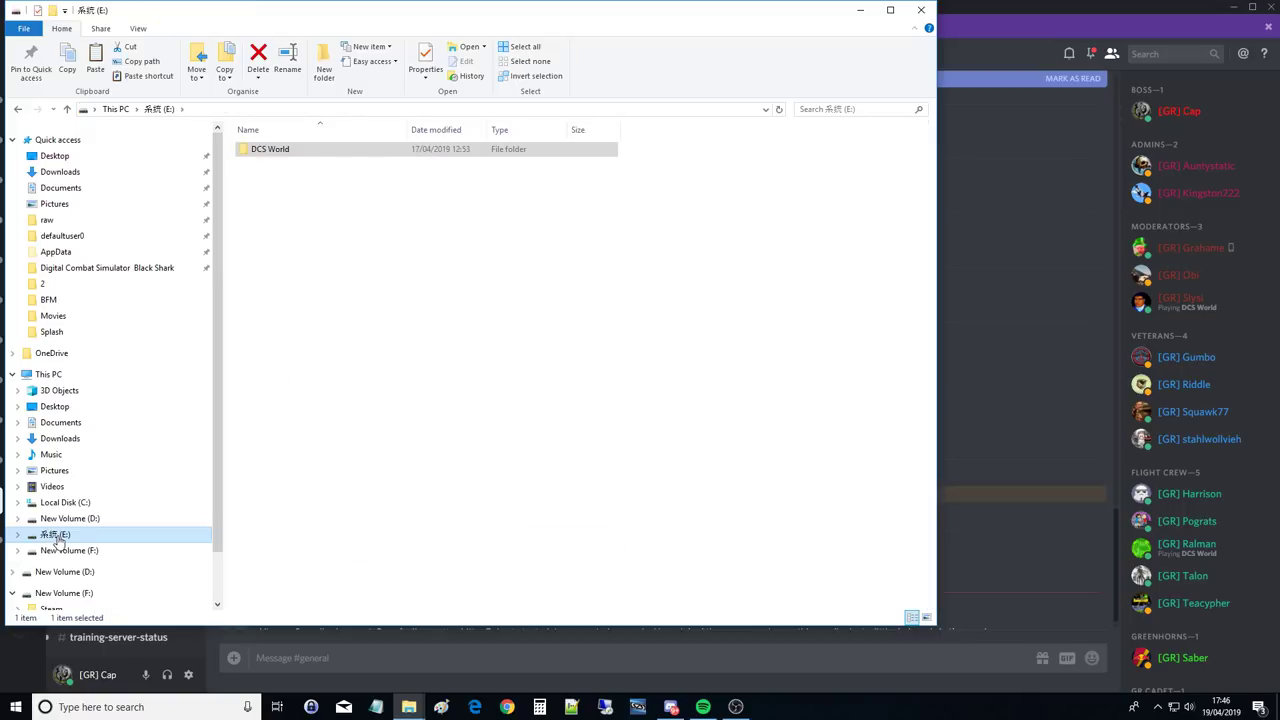
pyautogui.click(264, 153)
pyautogui.doubleClick(264, 153)
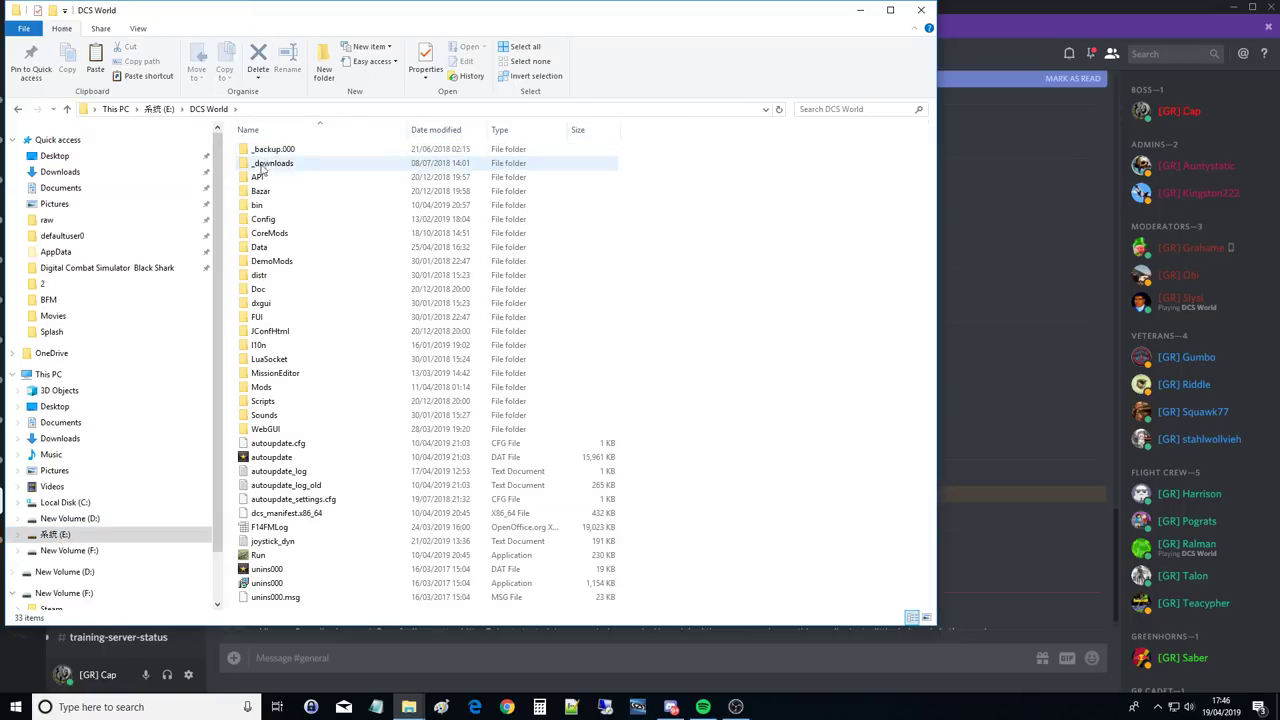
pyautogui.doubleClick(256, 206)
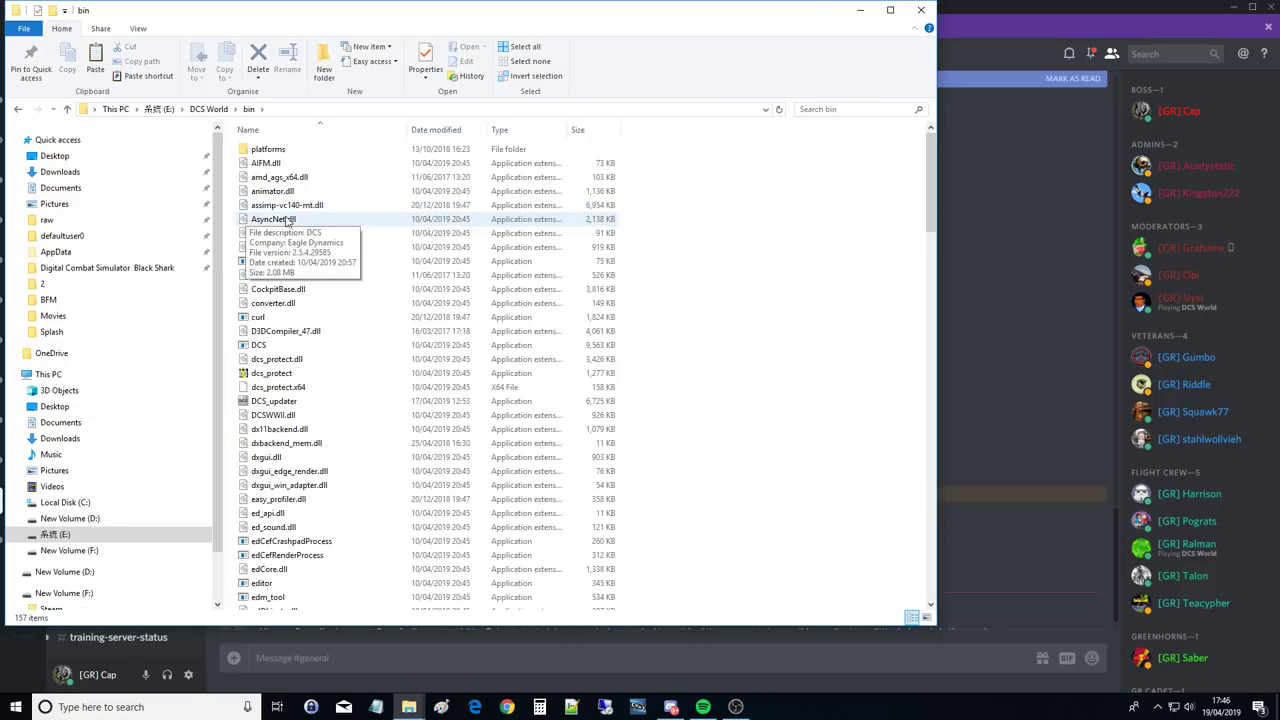
# - Find the ModelViewer2 application in the bin folder and launch it
pyautogui.scroll(-10, 289, 237)
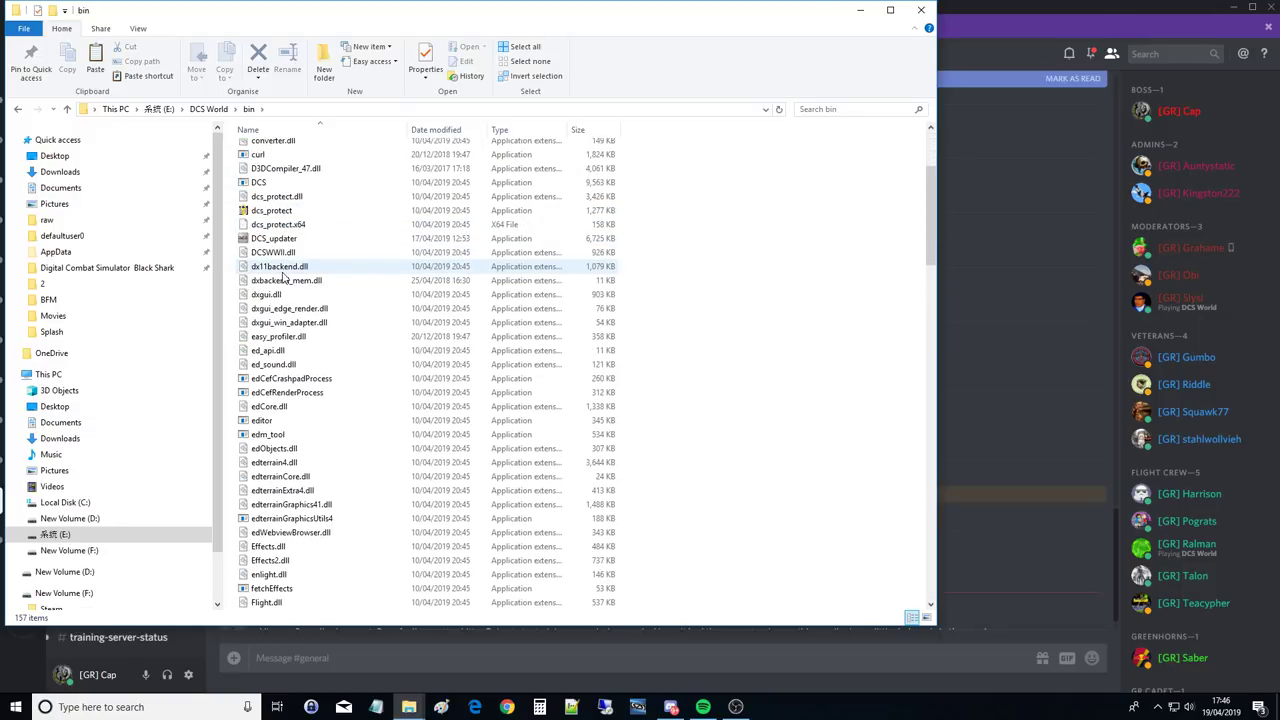
pyautogui.scroll(-14, 283, 278)
pyautogui.click(280, 145)
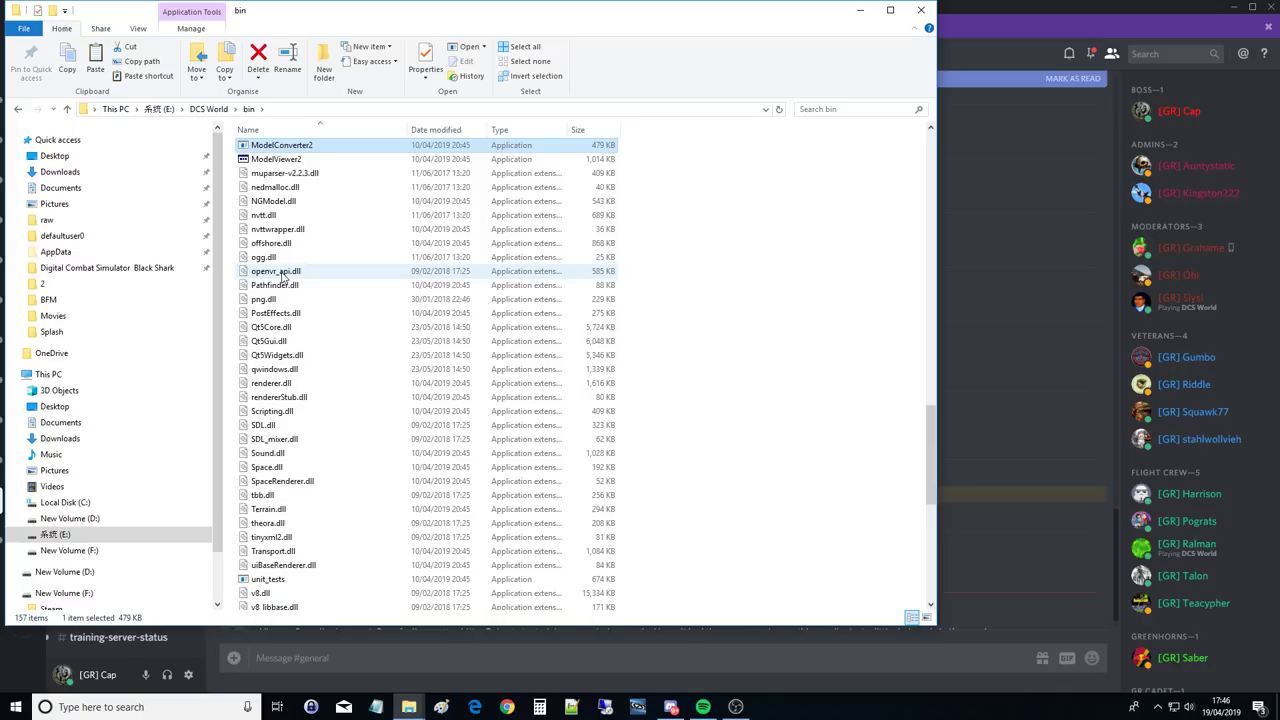
pyautogui.click(279, 161)
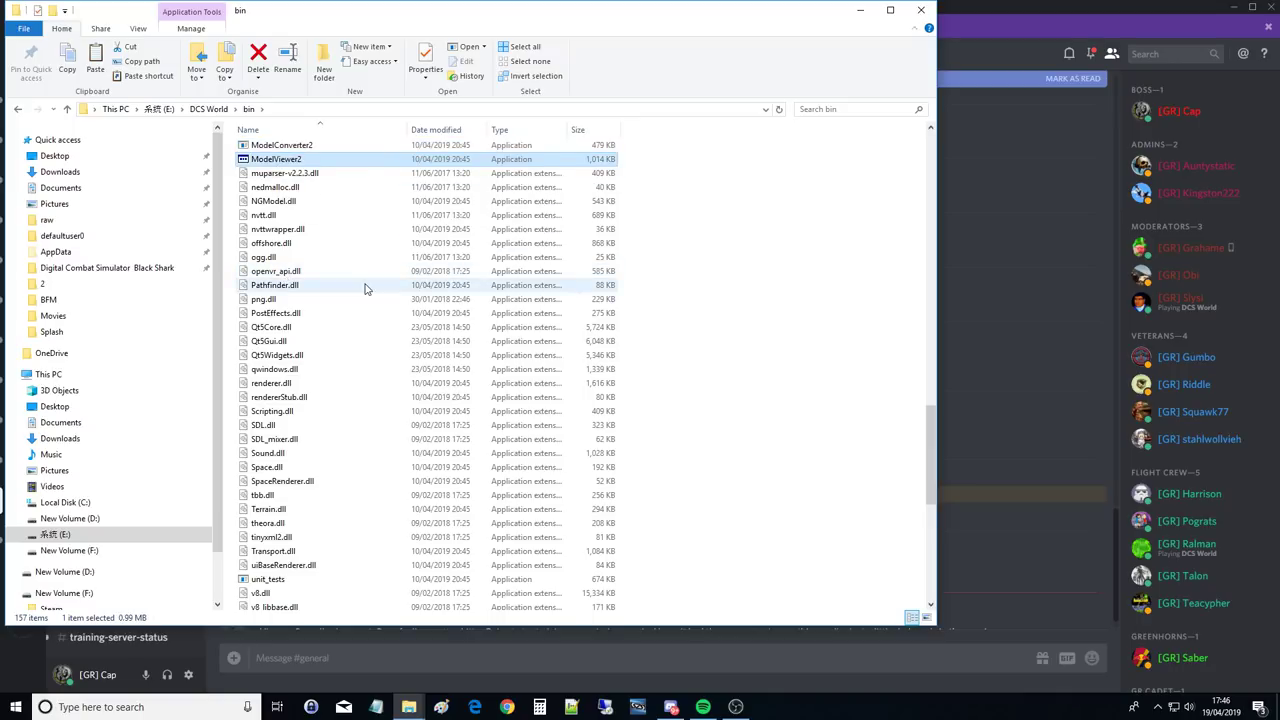
pyautogui.click(303, 146)
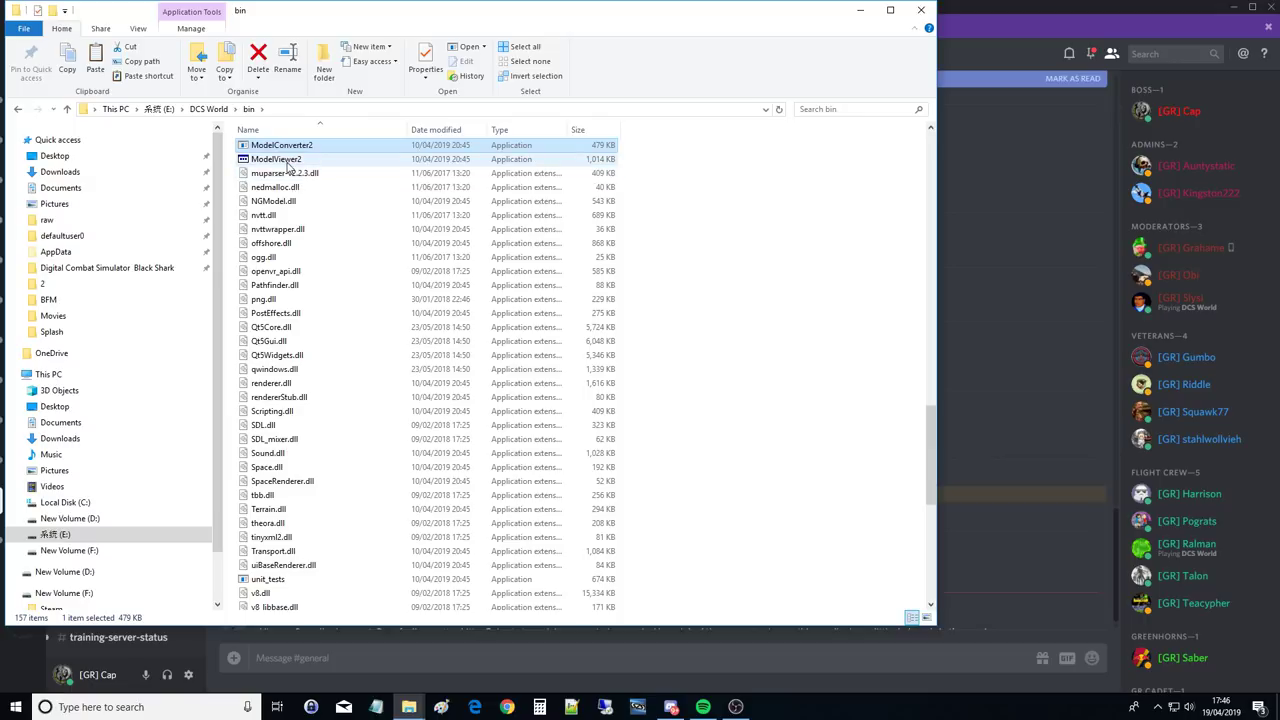
pyautogui.click(290, 161)
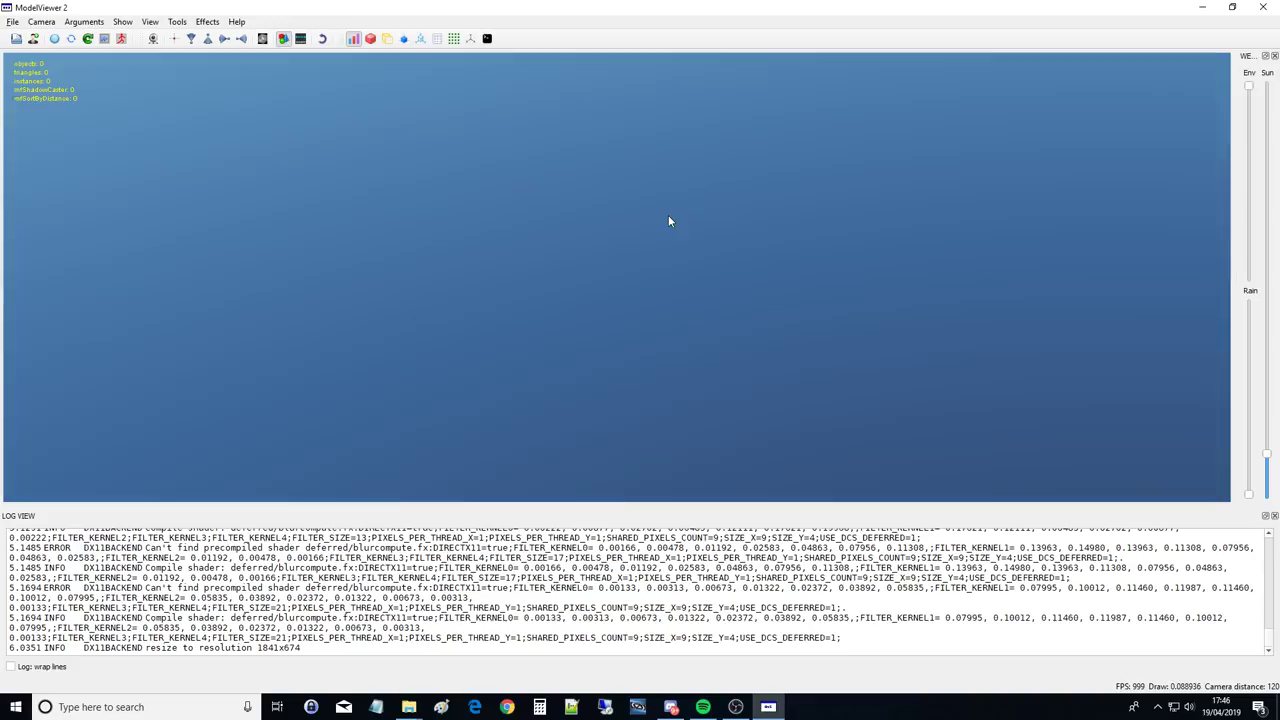
# - Start loading a model and browse to the DCS World folder on drive E
pyautogui.click(12, 21)
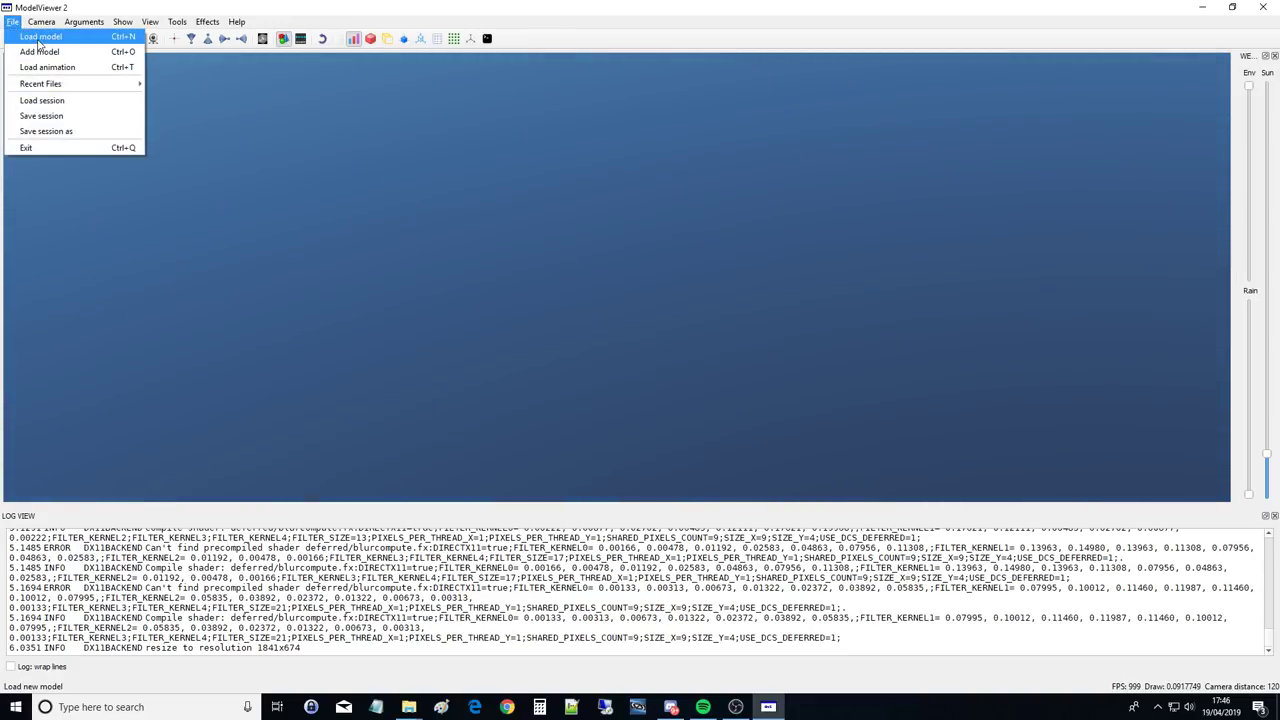
pyautogui.click(41, 37)
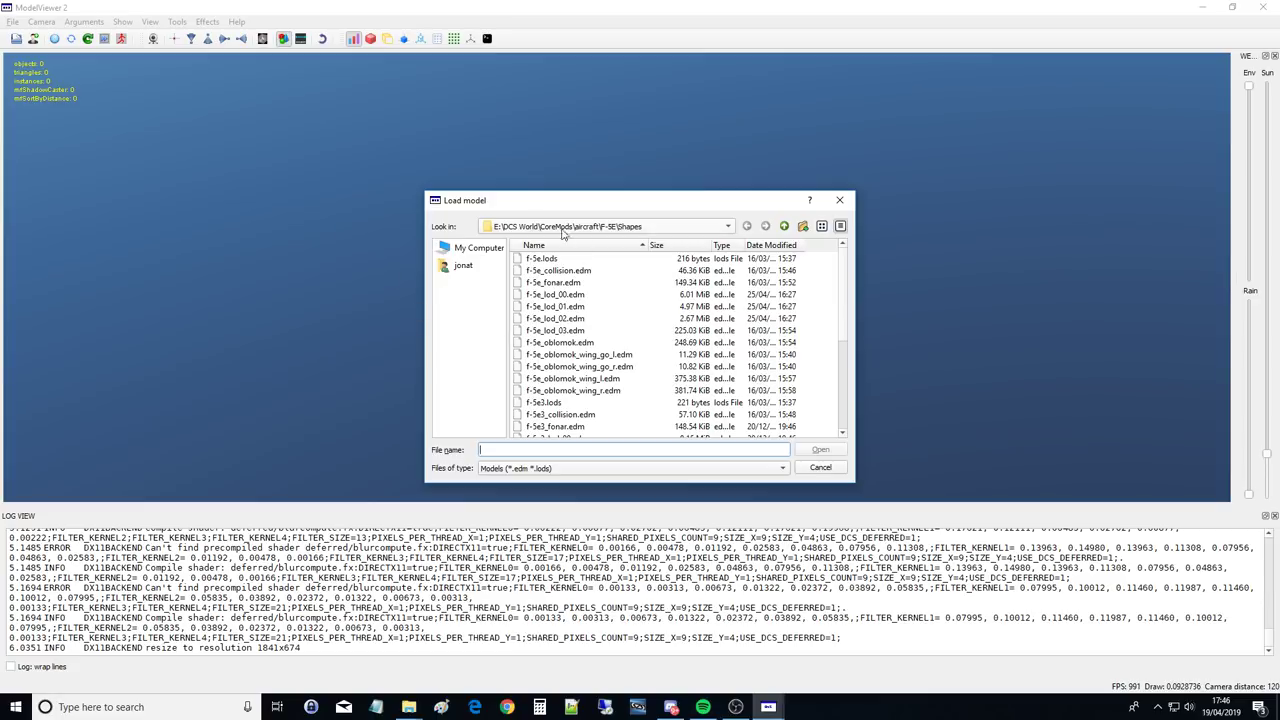
pyautogui.click(463, 253)
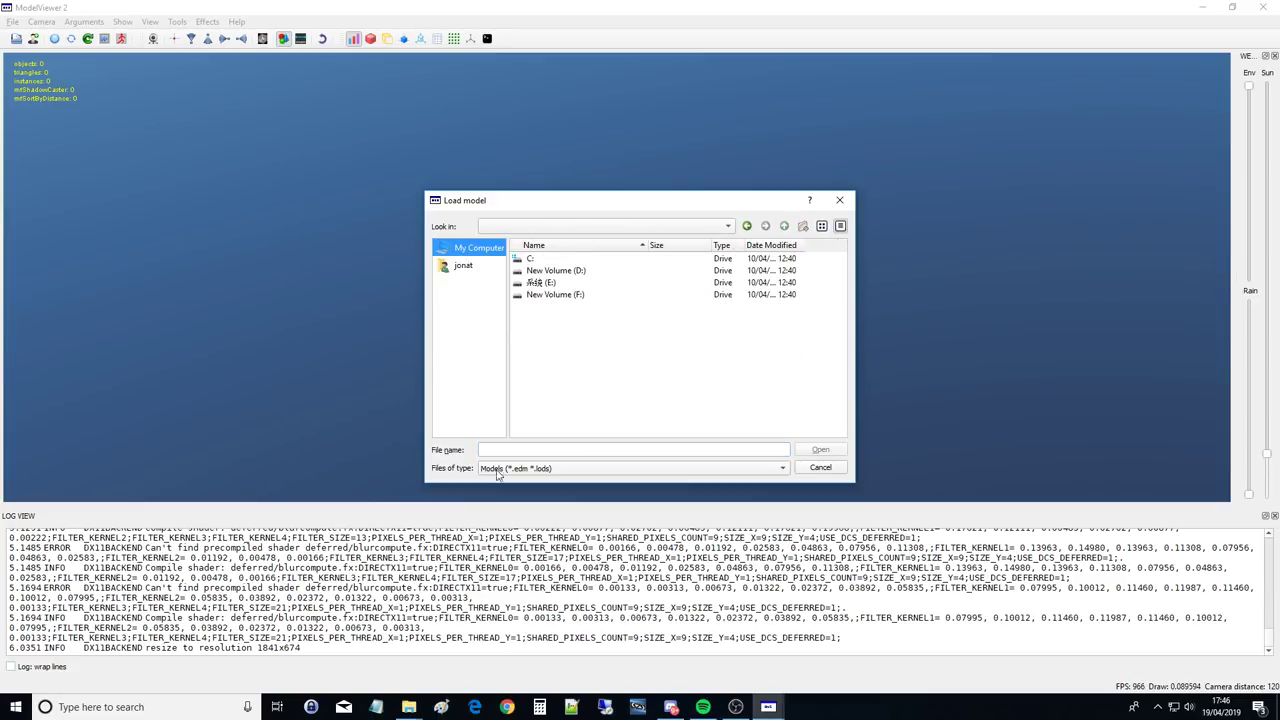
pyautogui.click(735, 707)
pyautogui.click(733, 707)
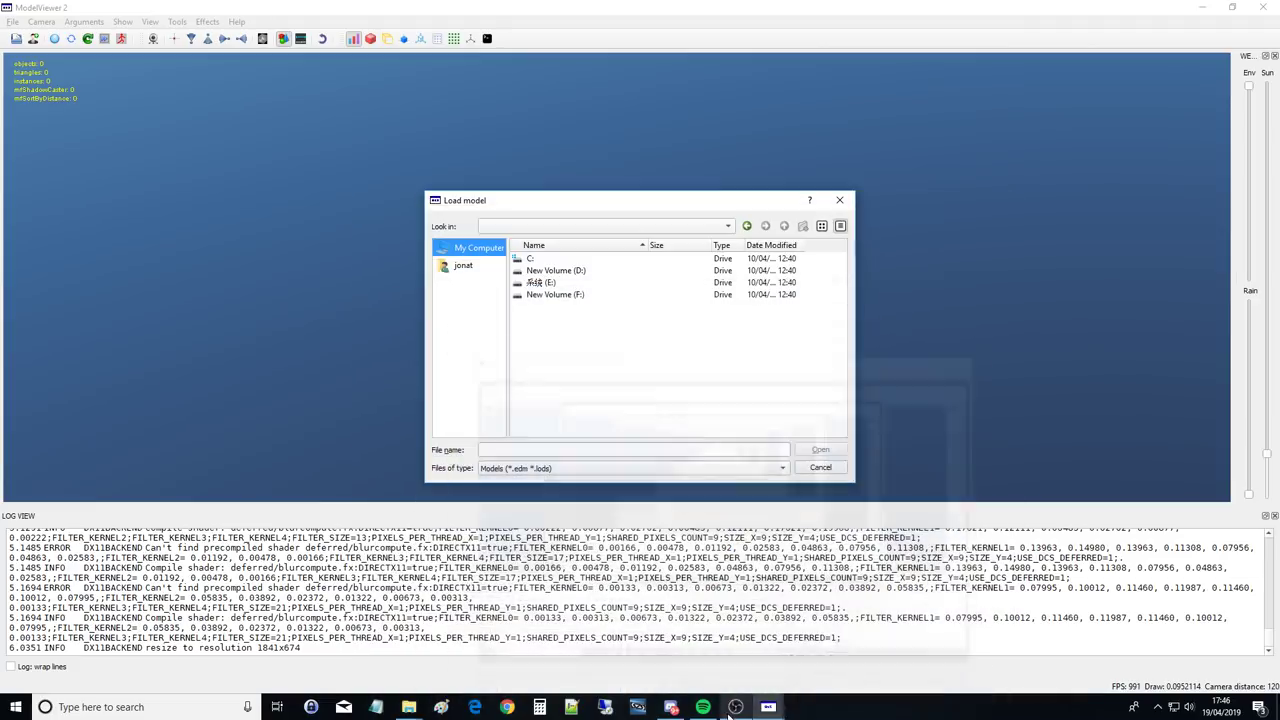
pyautogui.doubleClick(540, 283)
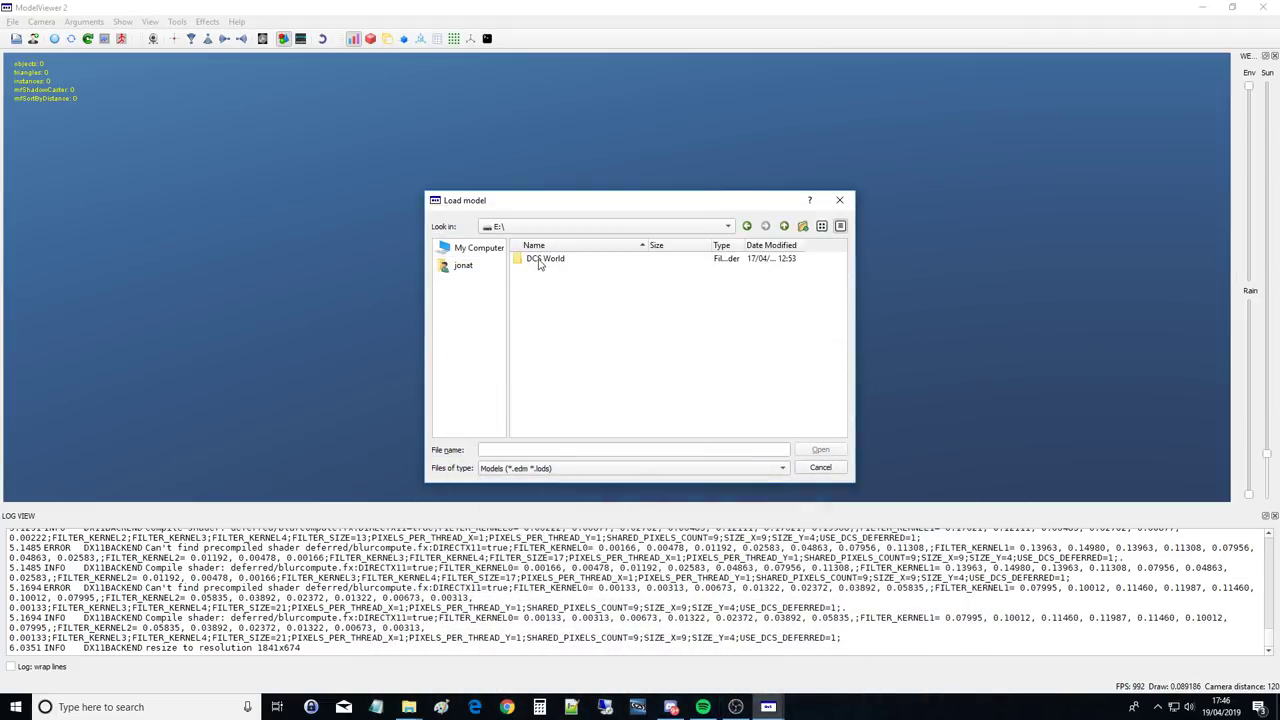
pyautogui.doubleClick(541, 259)
# - Browse on to the F-5E model files in CoreMods\aircraft\F-5E\Shapes
pyautogui.scroll(-1, 537, 300)
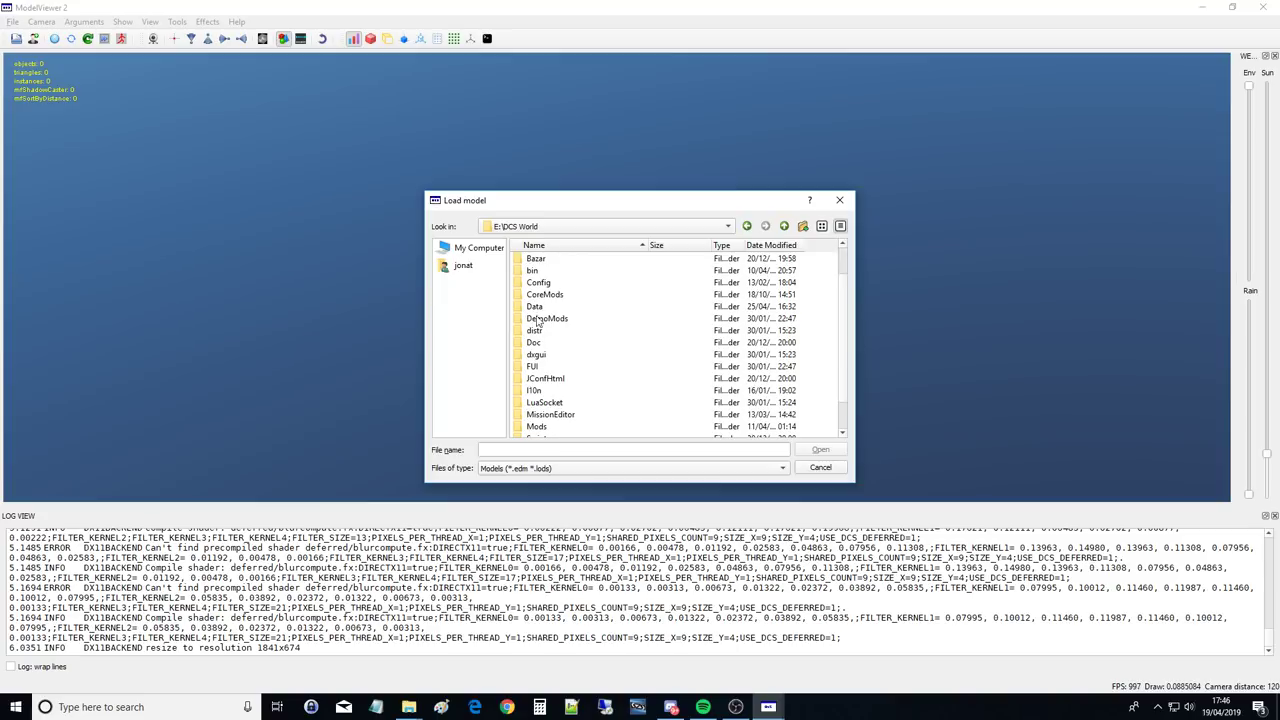
pyautogui.scroll(-1, 542, 350)
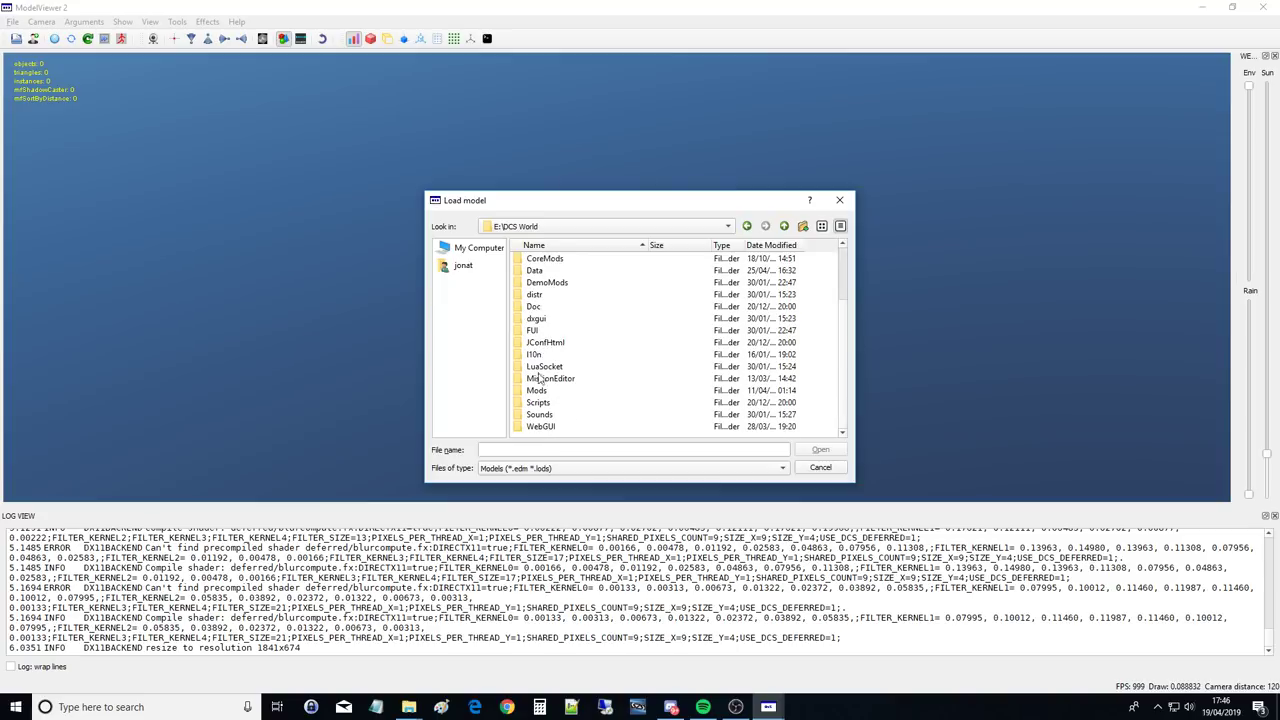
pyautogui.doubleClick(545, 260)
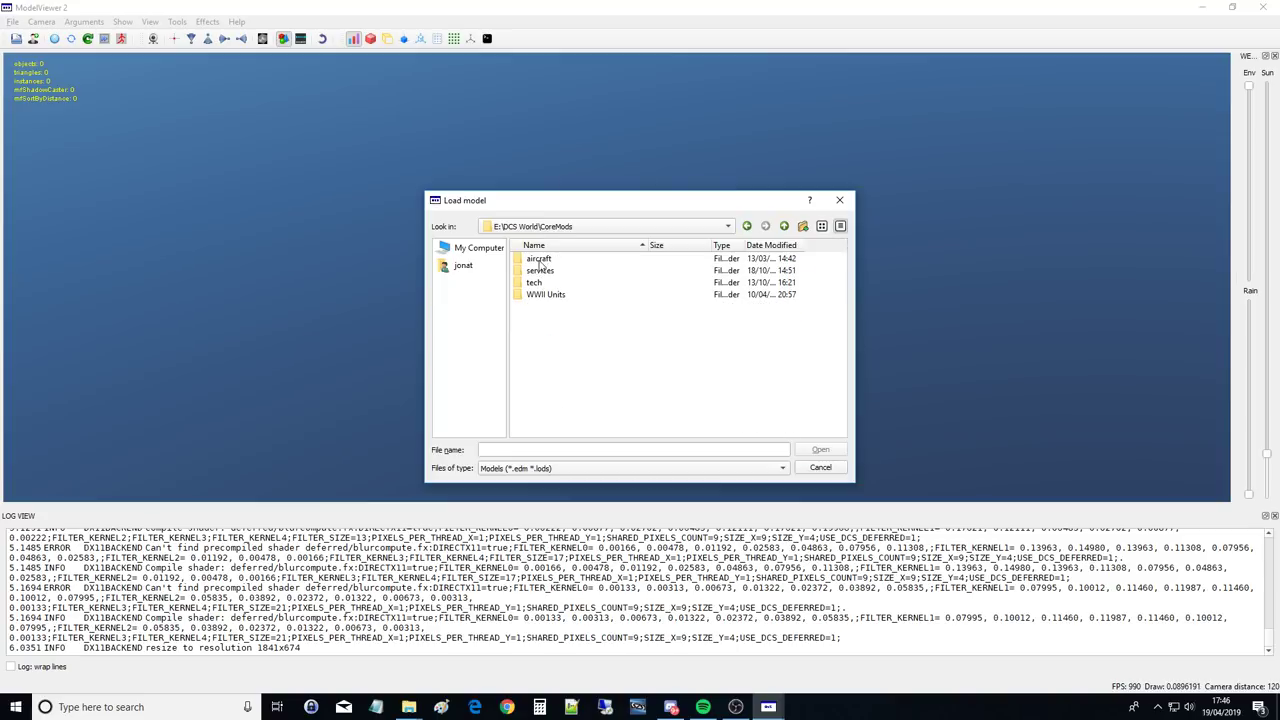
pyautogui.doubleClick(541, 261)
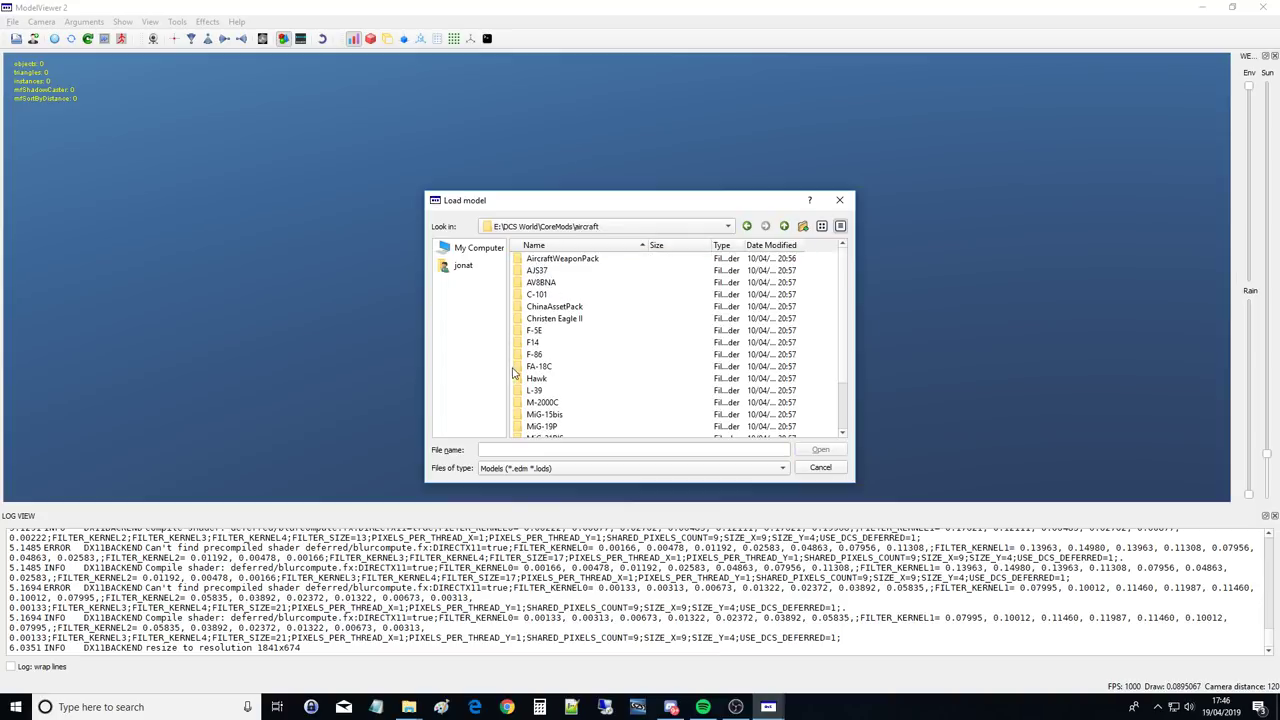
pyautogui.doubleClick(534, 331)
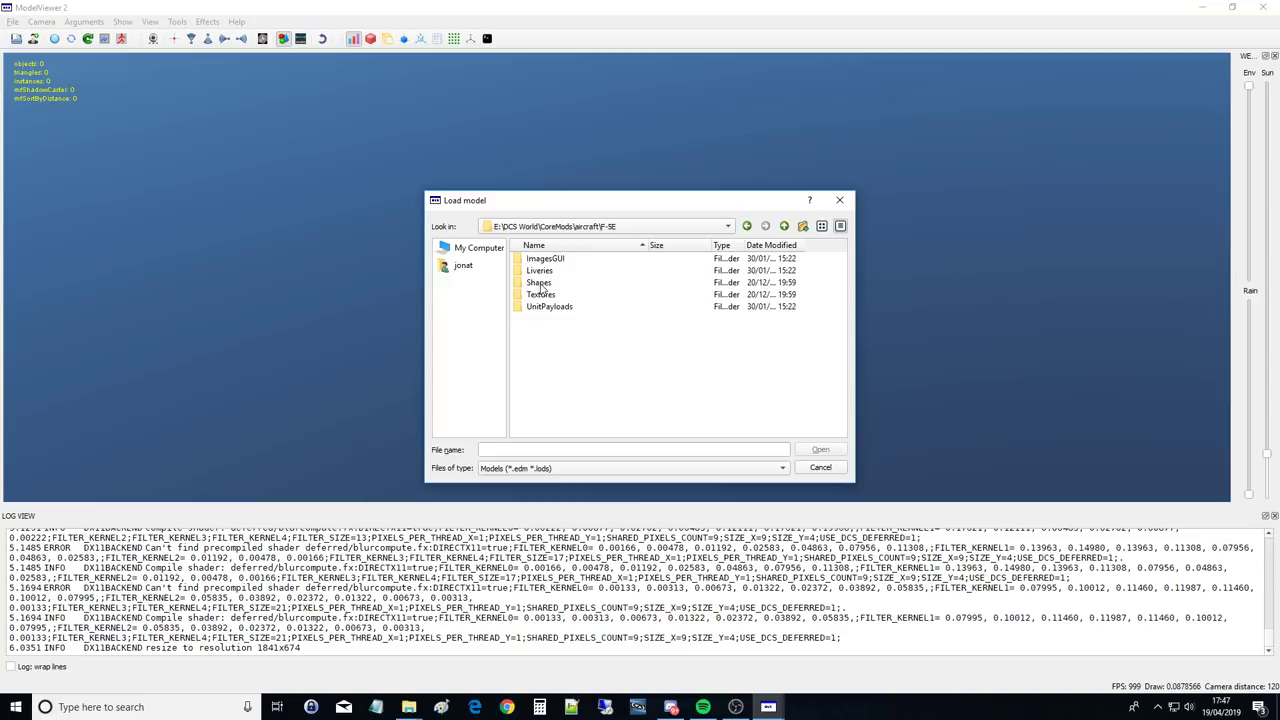
pyautogui.doubleClick(539, 284)
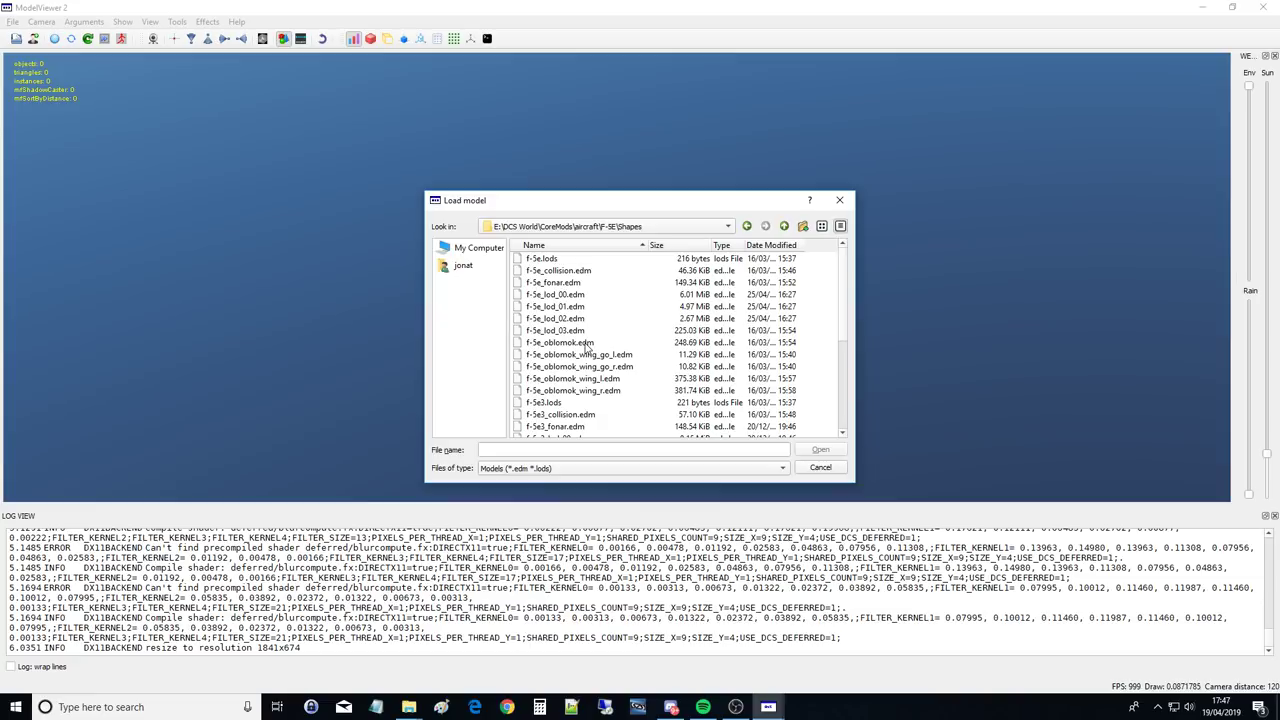
# - Load the f-5e3_lod_00.edm model from the Shapes folder
pyautogui.scroll(-1, 577, 317)
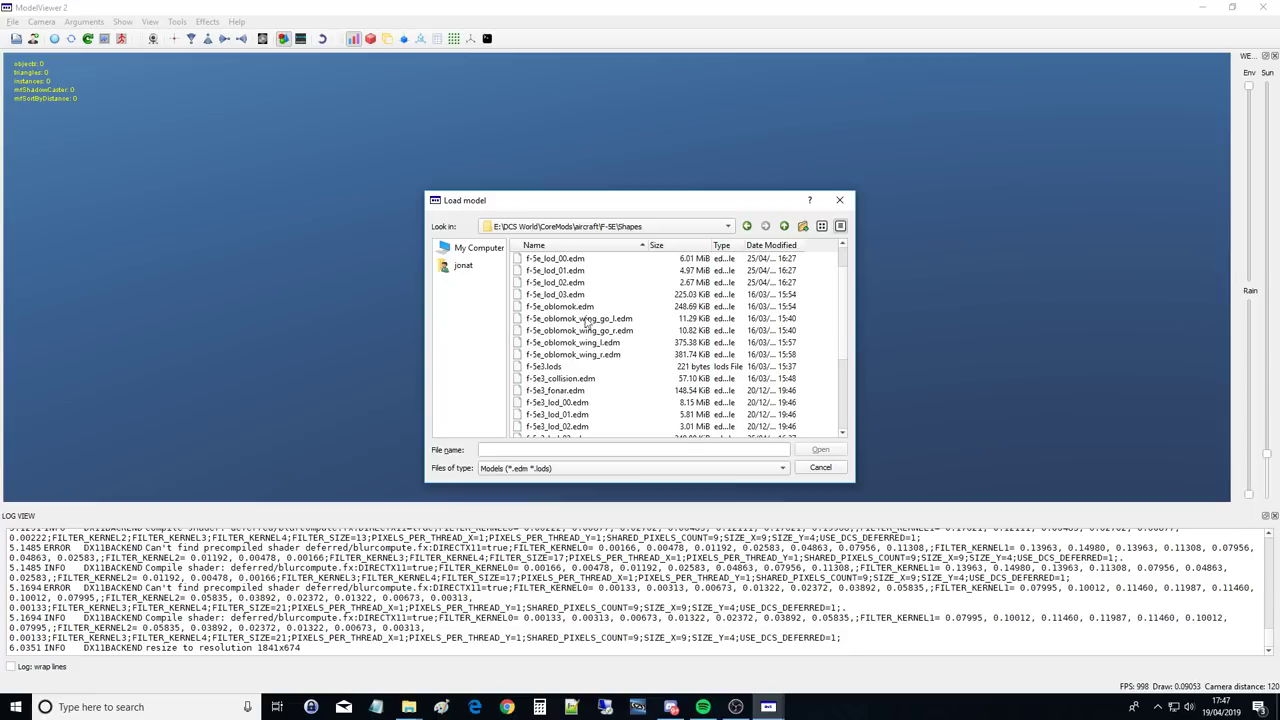
pyautogui.scroll(-2, 588, 362)
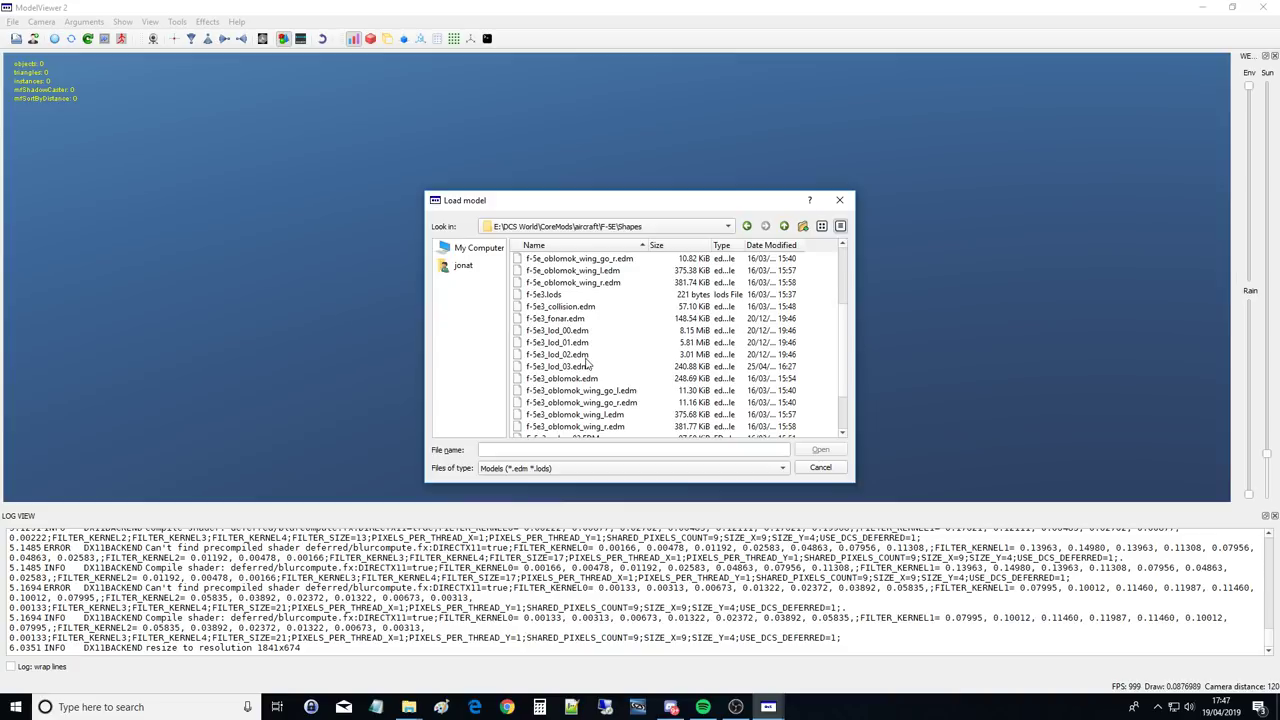
pyautogui.scroll(-2, 580, 384)
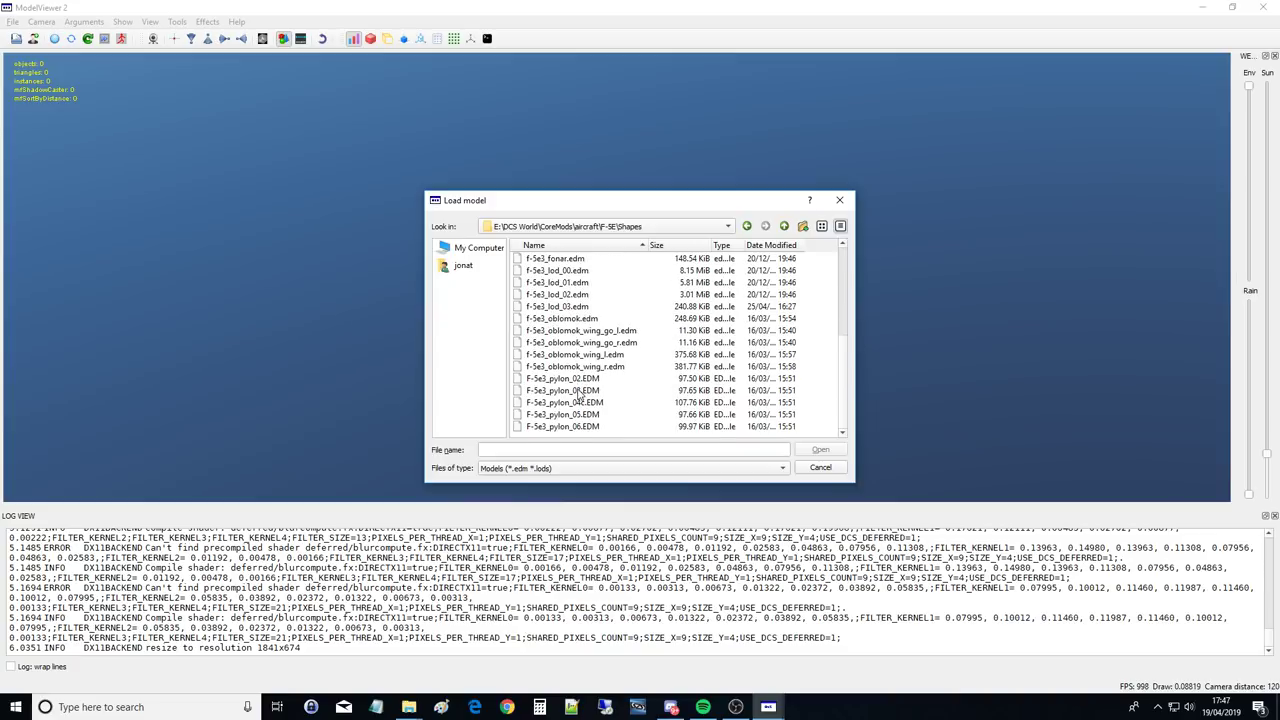
pyautogui.scroll(2, 580, 384)
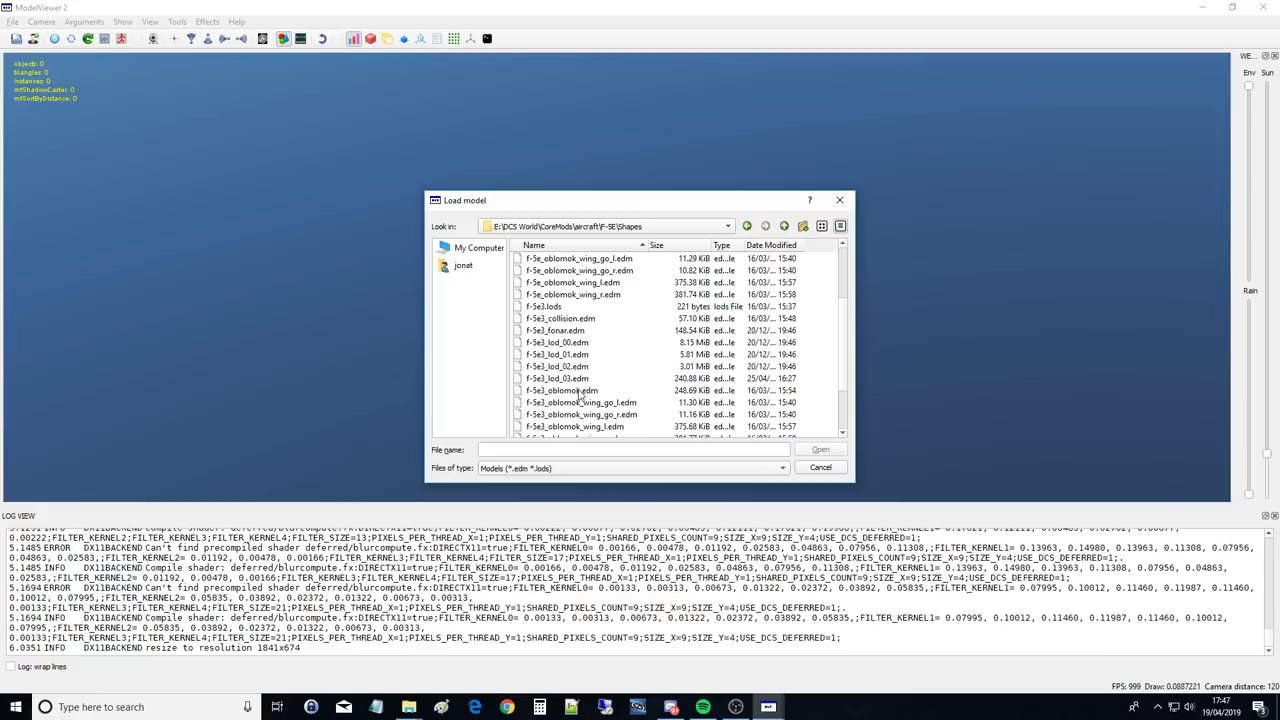
pyautogui.click(579, 342)
pyautogui.scroll(3, 583, 413)
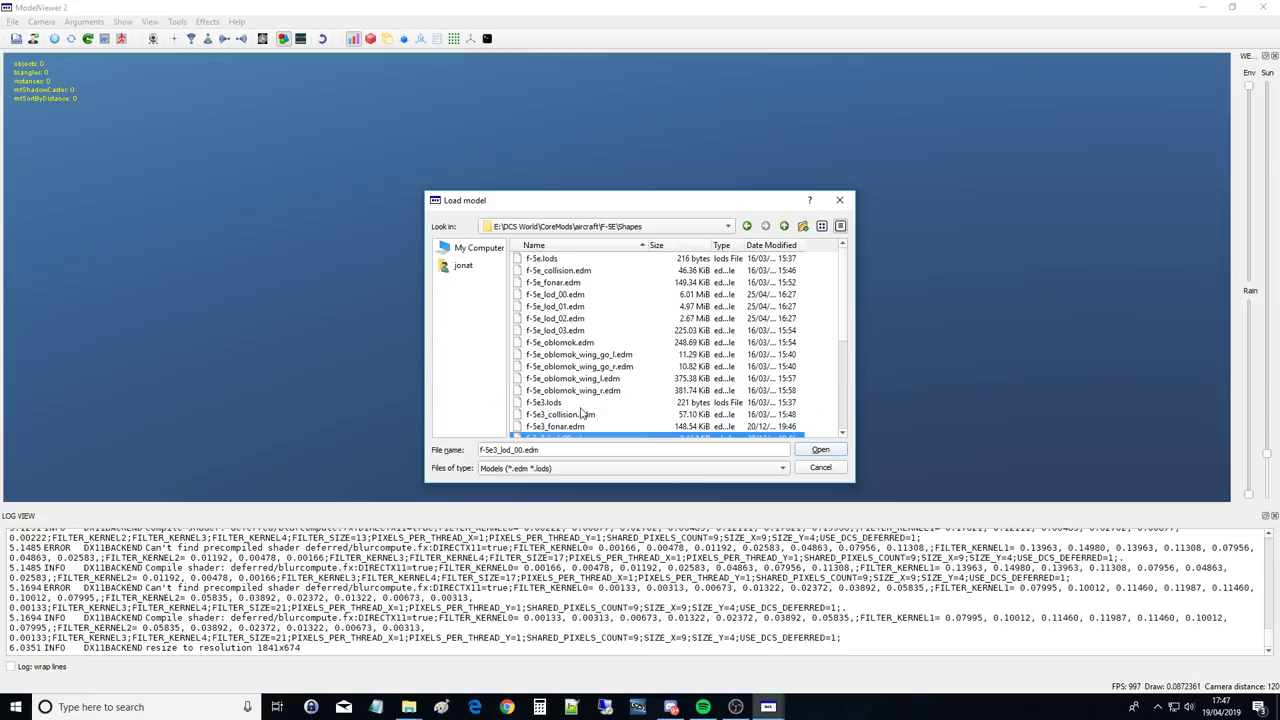
pyautogui.scroll(-2, 581, 414)
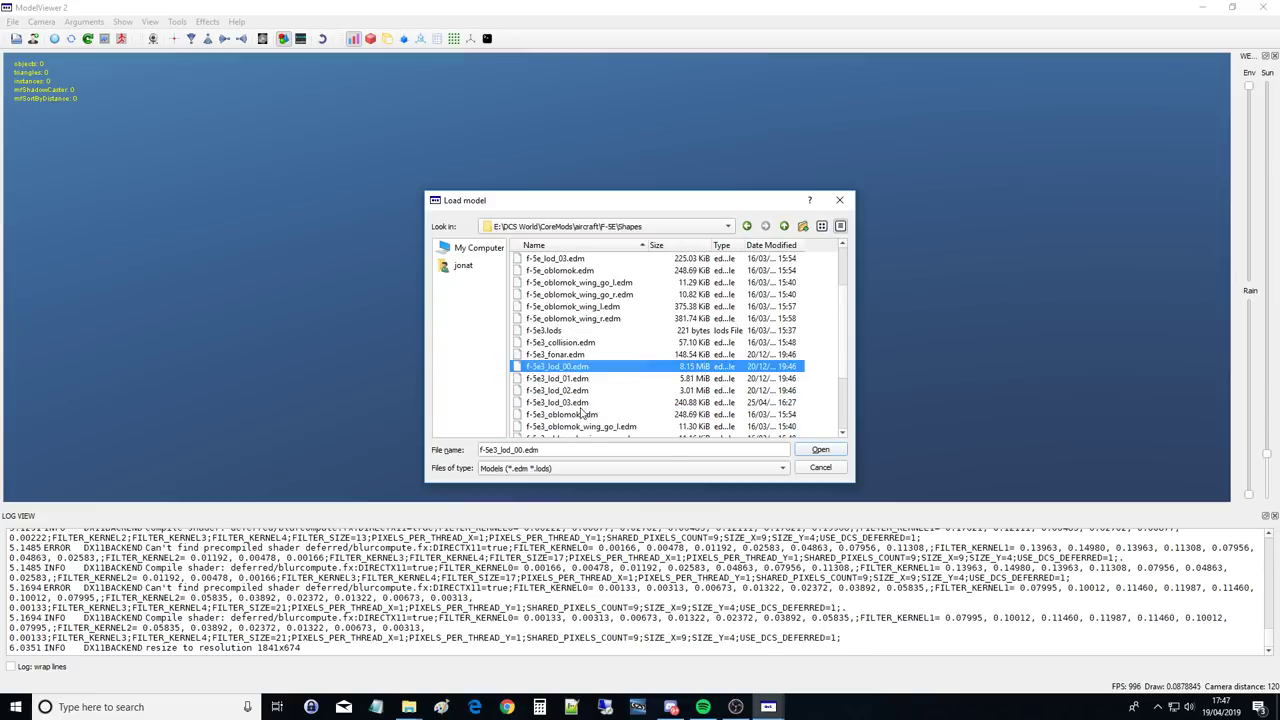
pyautogui.click(806, 450)
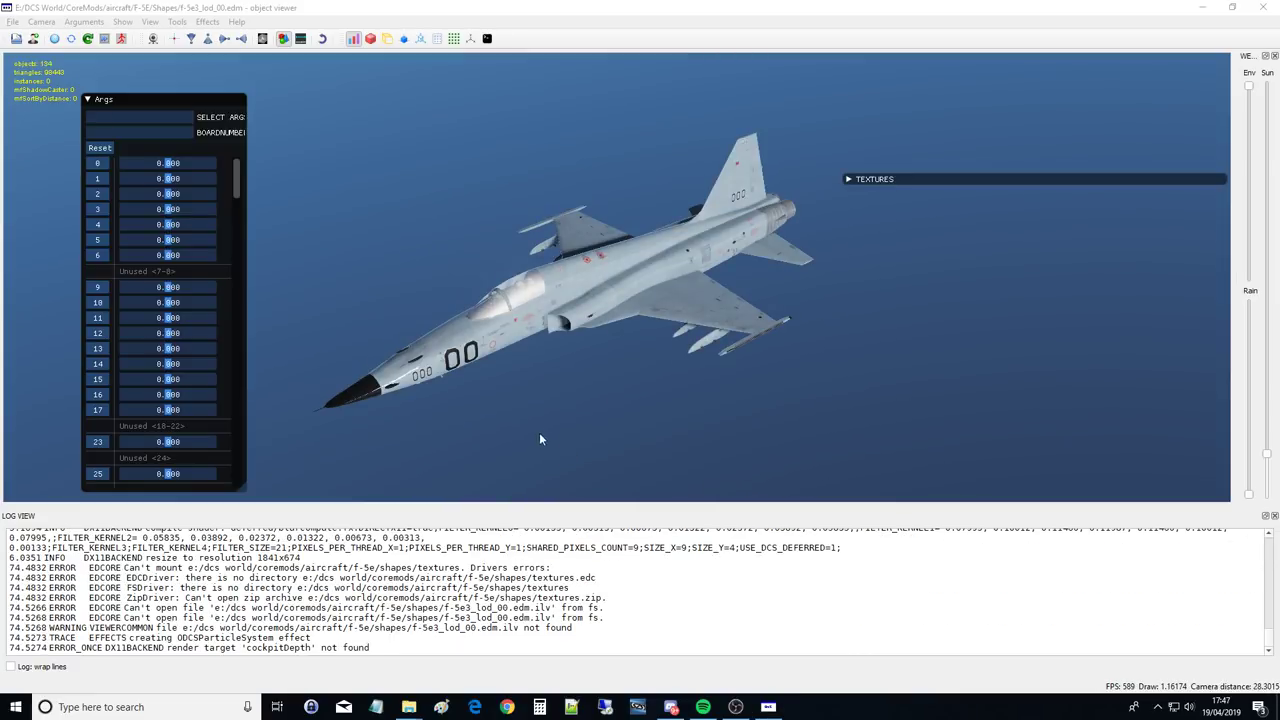
# - Expand the Textures list and reposition it and the Args window on either side of the aircraft
pyautogui.moveTo(634, 430); pyautogui.dragTo(586, 408)
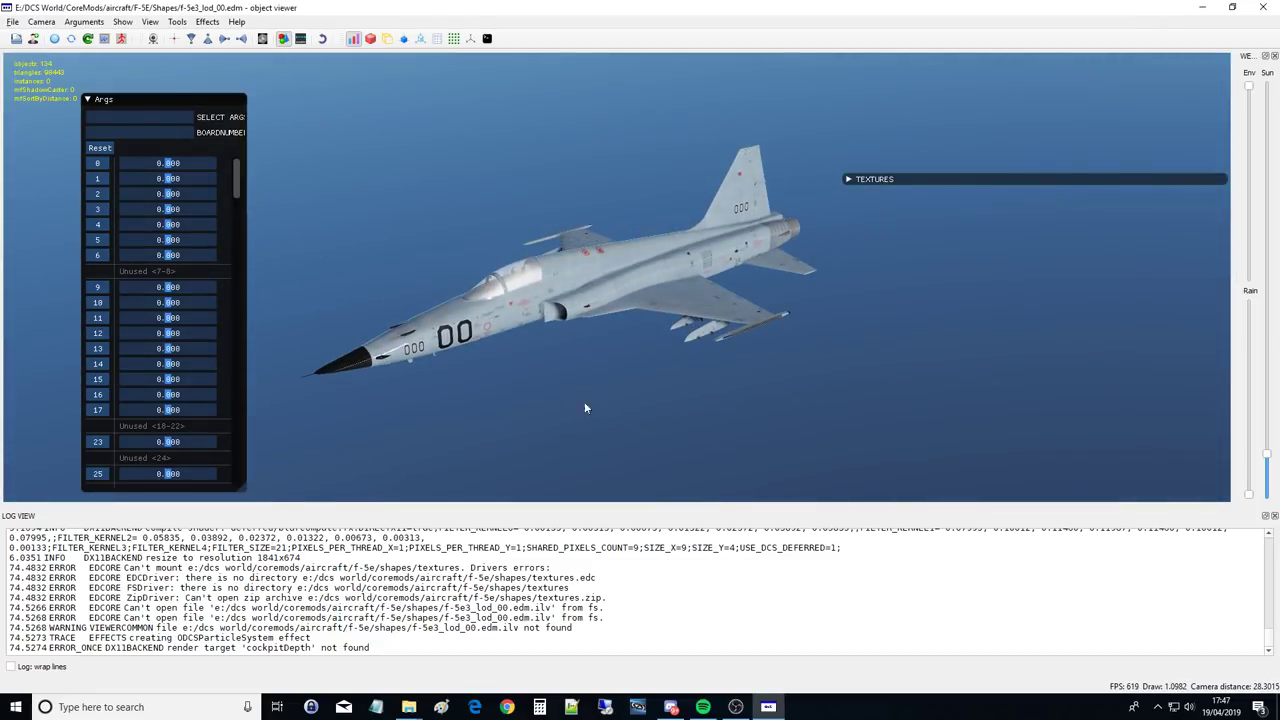
pyautogui.moveTo(207, 99)
pyautogui.mouseDown()
pyautogui.moveTo(212, 330)
pyautogui.moveTo(212, 111)
pyautogui.moveTo(226, 78)
pyautogui.moveTo(214, 95)
pyautogui.mouseUp()
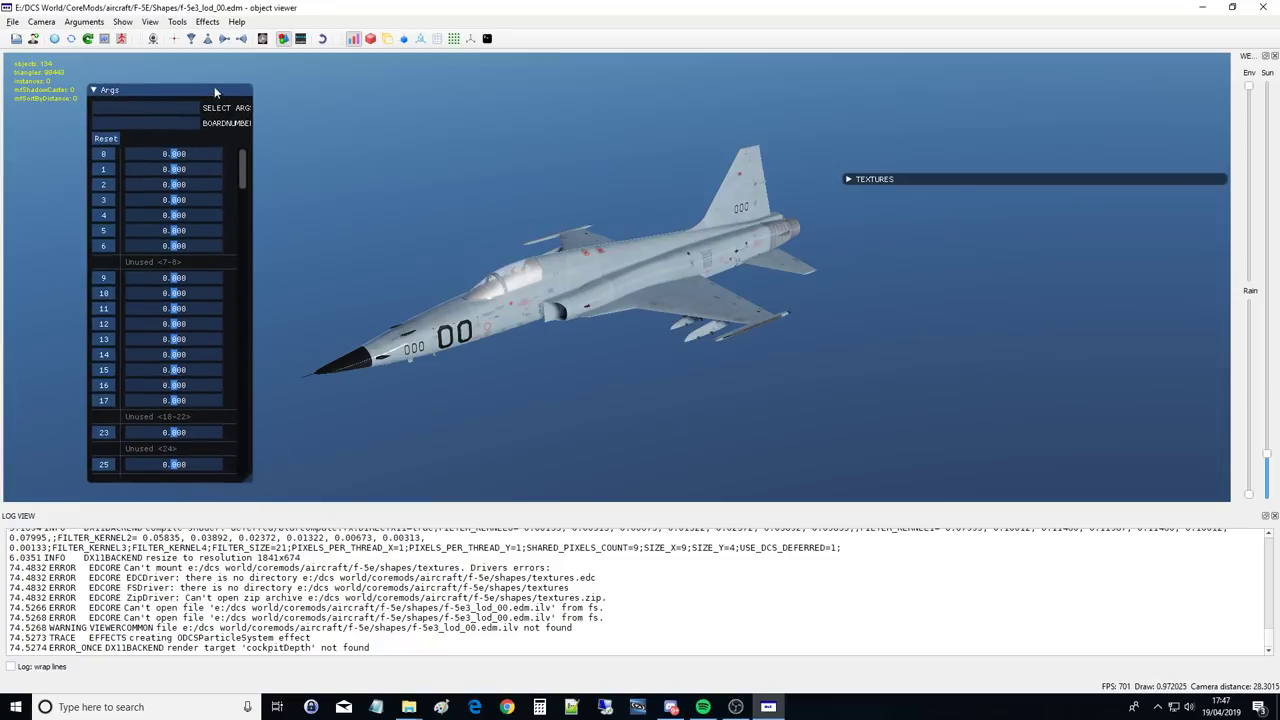
pyautogui.click(852, 179)
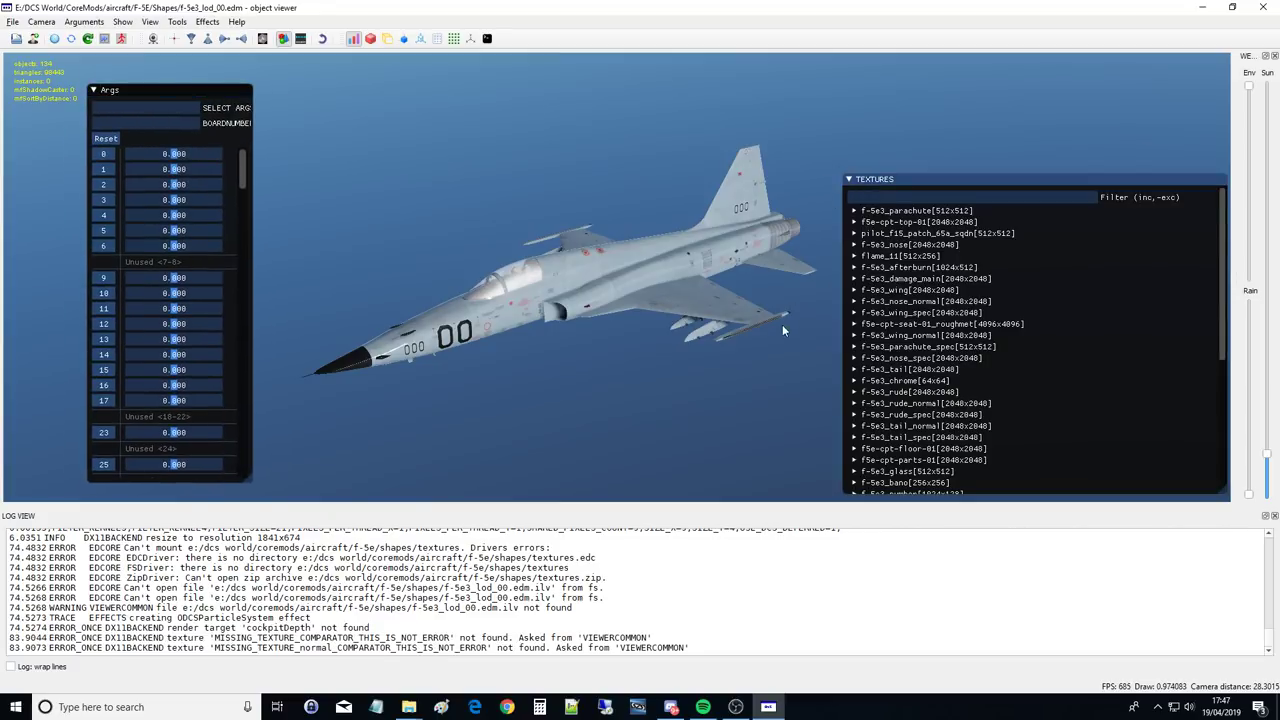
pyautogui.moveTo(949, 183); pyautogui.dragTo(937, 87)
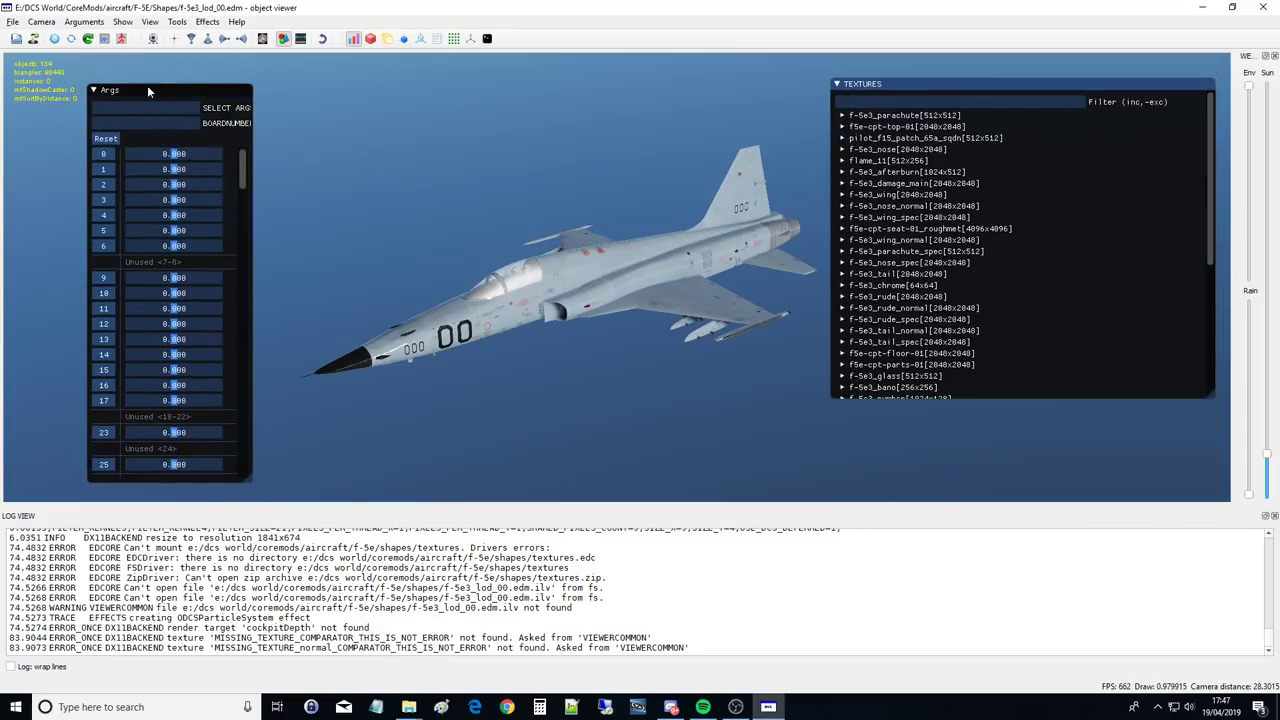
pyautogui.moveTo(172, 86); pyautogui.dragTo(180, 88)
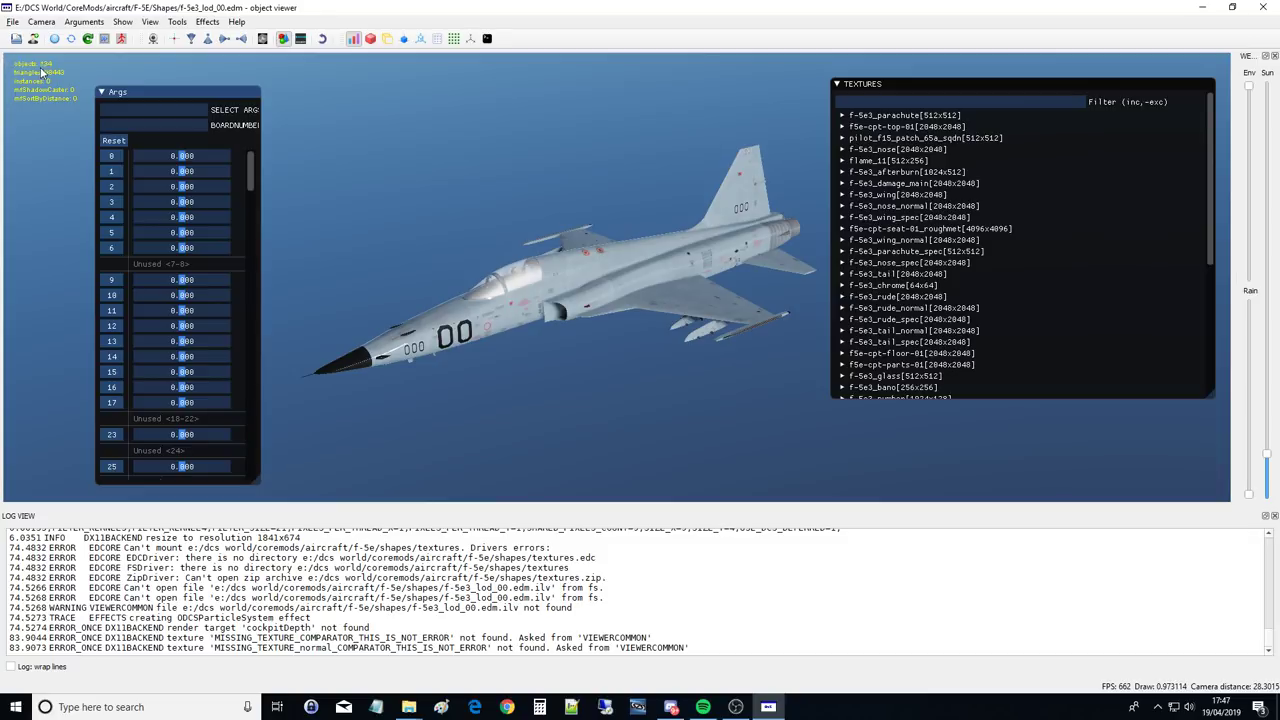
# - Examine the default F-5E-3 skin on the model and collapse the Textures list
pyautogui.moveTo(562, 378); pyautogui.dragTo(473, 413)
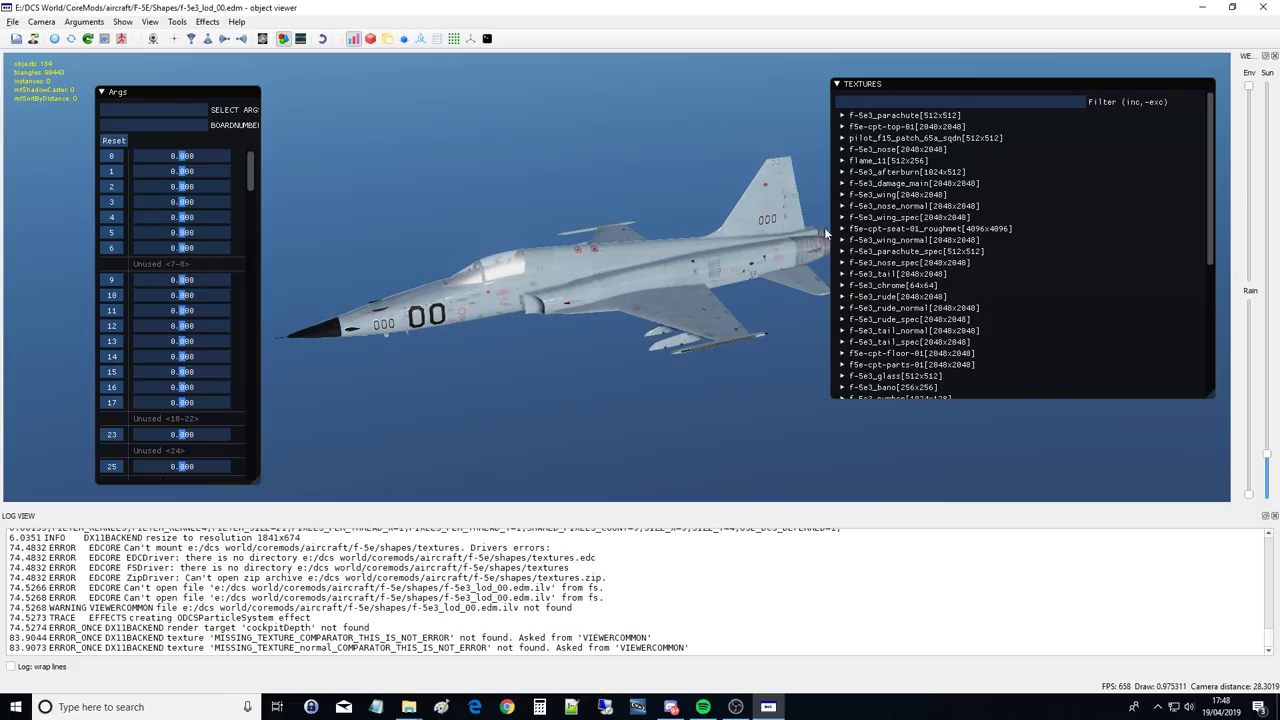
pyautogui.moveTo(422, 263); pyautogui.dragTo(428, 269)
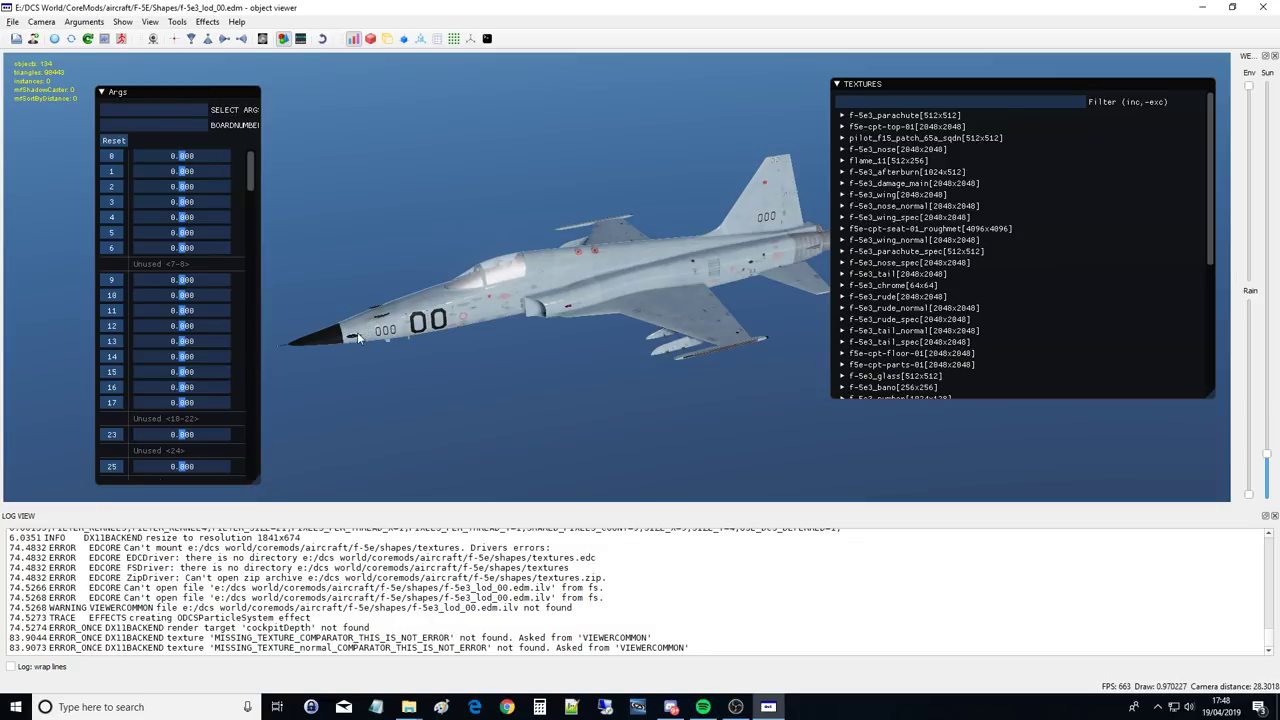
pyautogui.moveTo(357, 332); pyautogui.dragTo(413, 347)
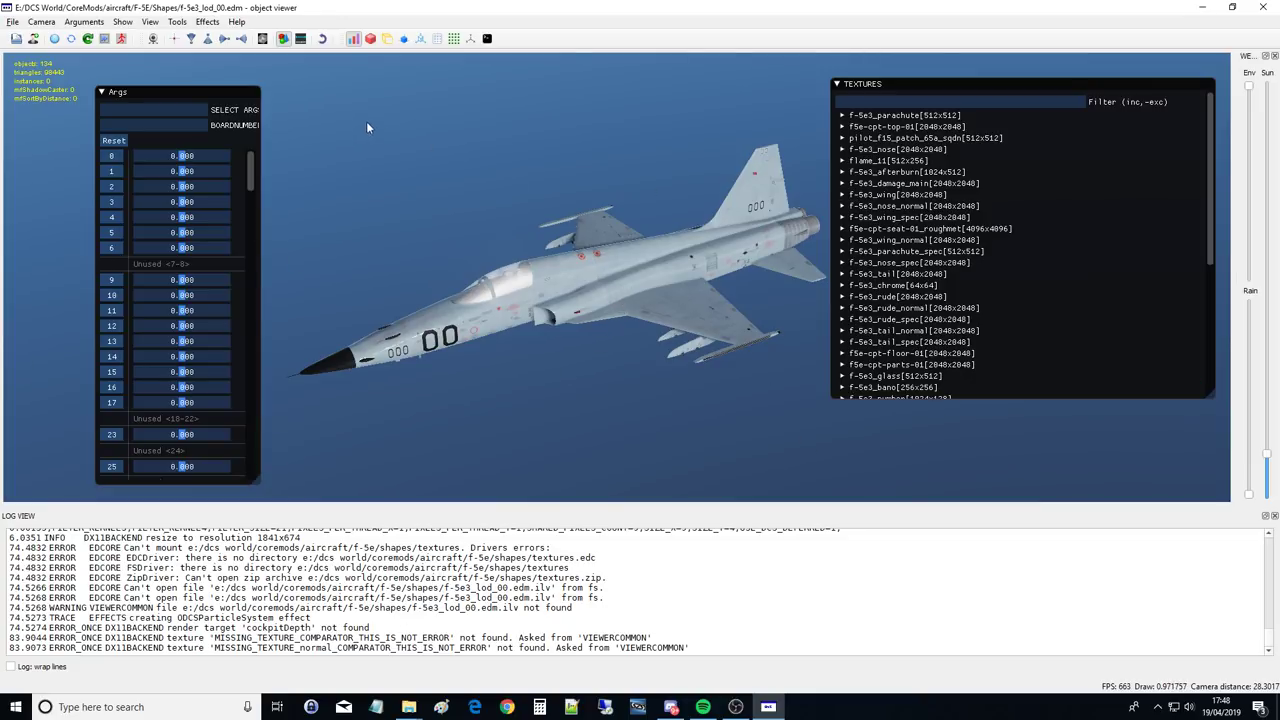
pyautogui.click(836, 84)
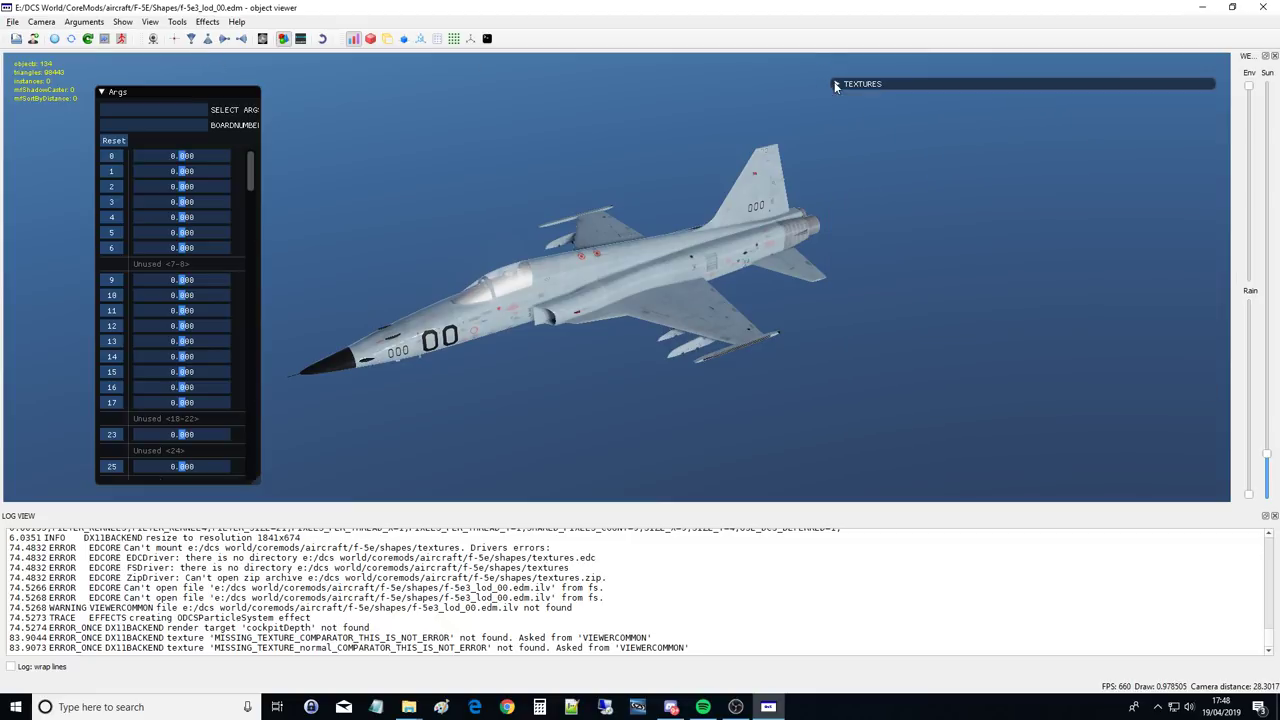
# - Bring up the Liveries tool and choose F-5E-3 as the database type
pyautogui.click(177, 22)
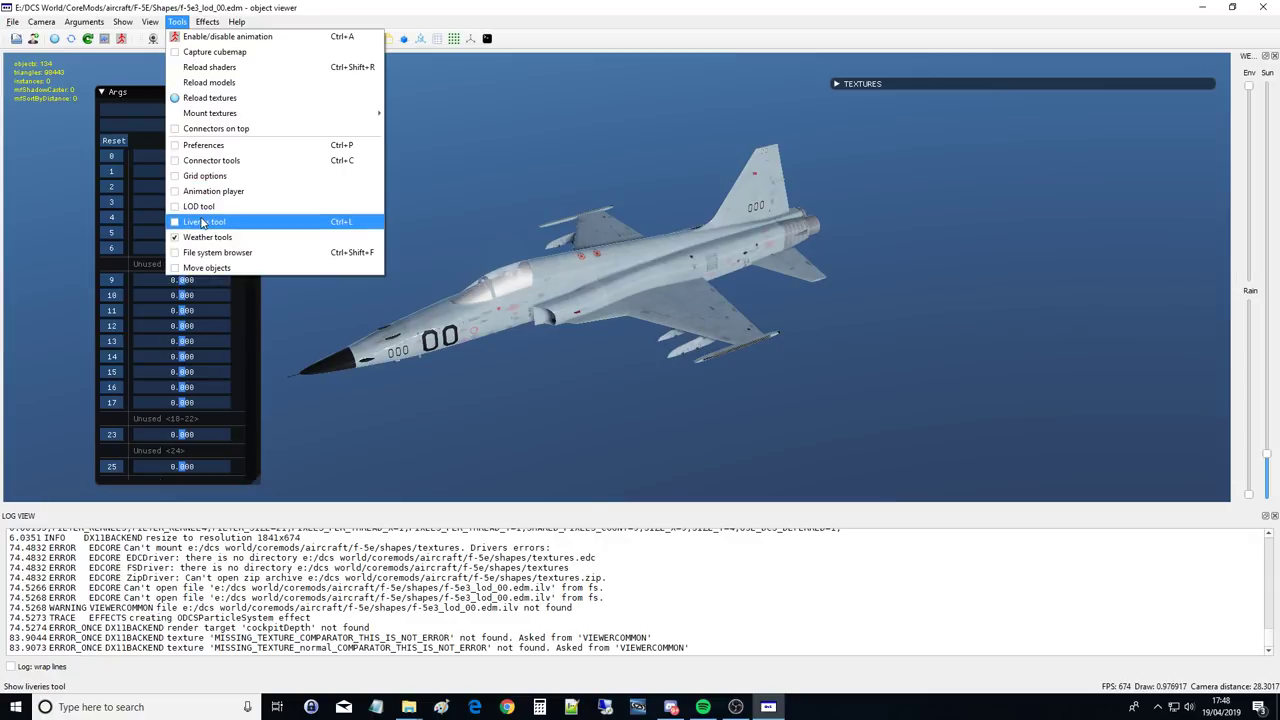
pyautogui.click(201, 222)
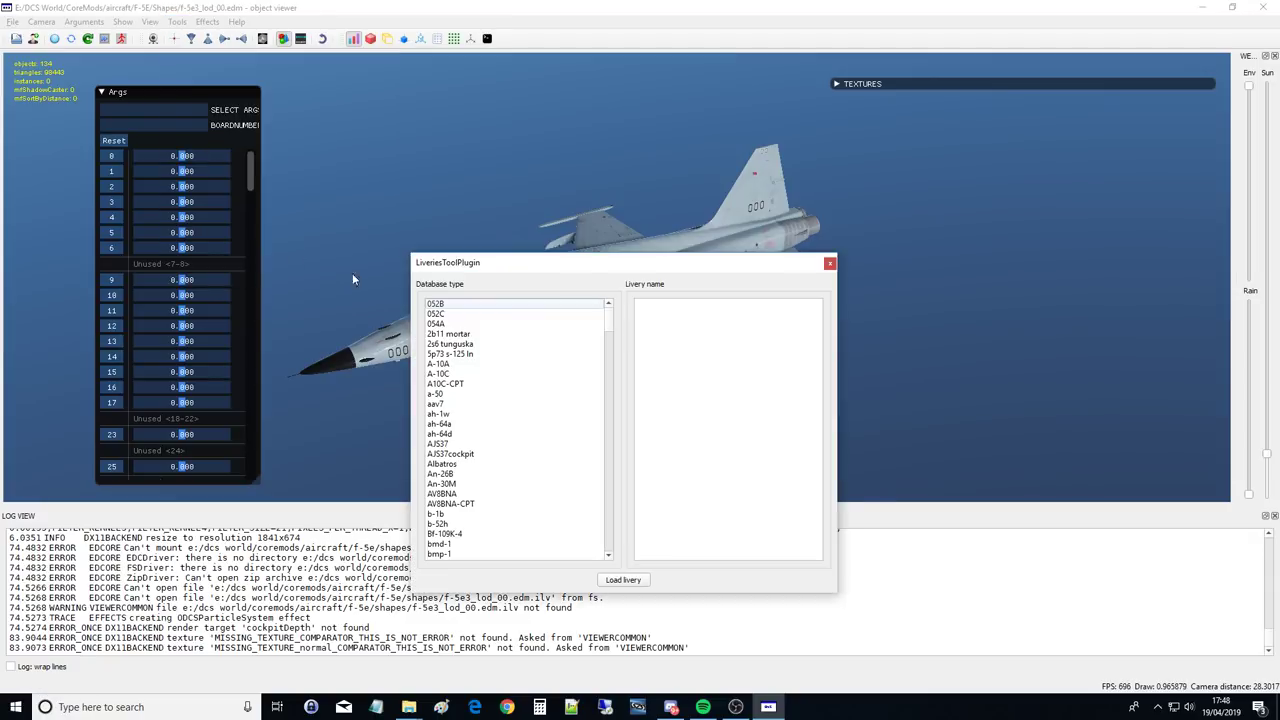
pyautogui.scroll(-3, 463, 363)
pyautogui.scroll(-10, 463, 363)
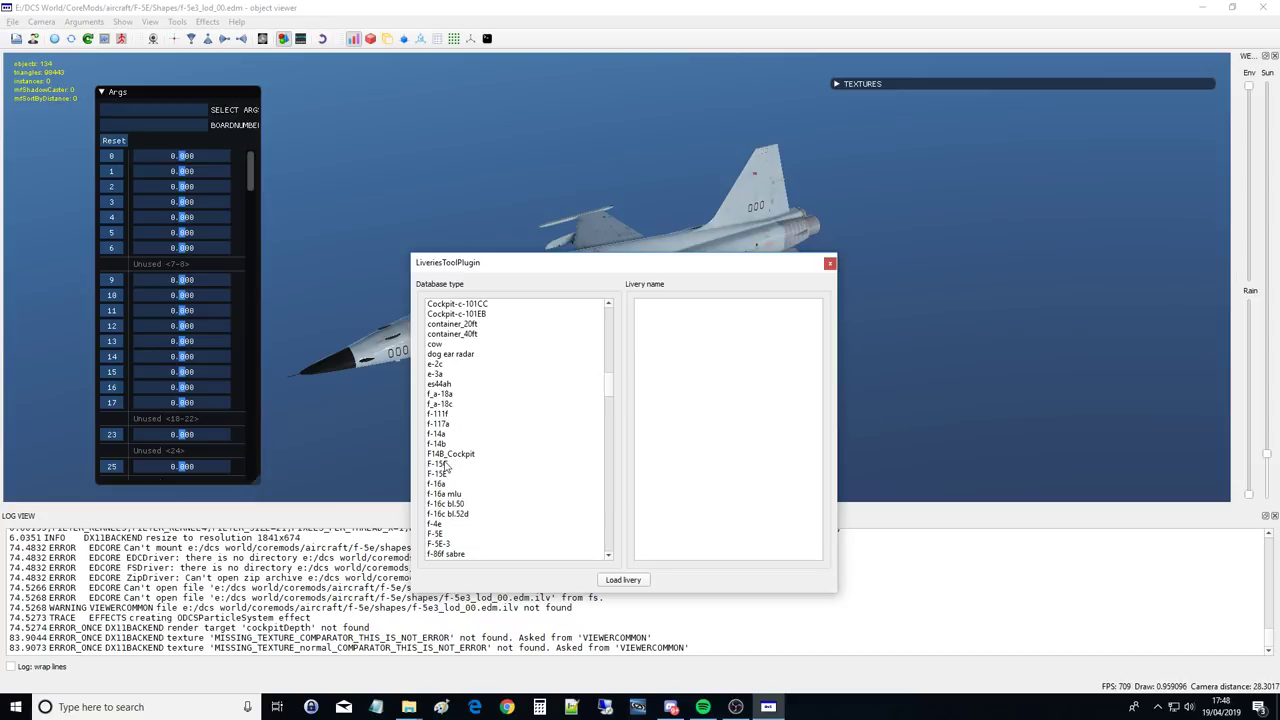
pyautogui.click(448, 544)
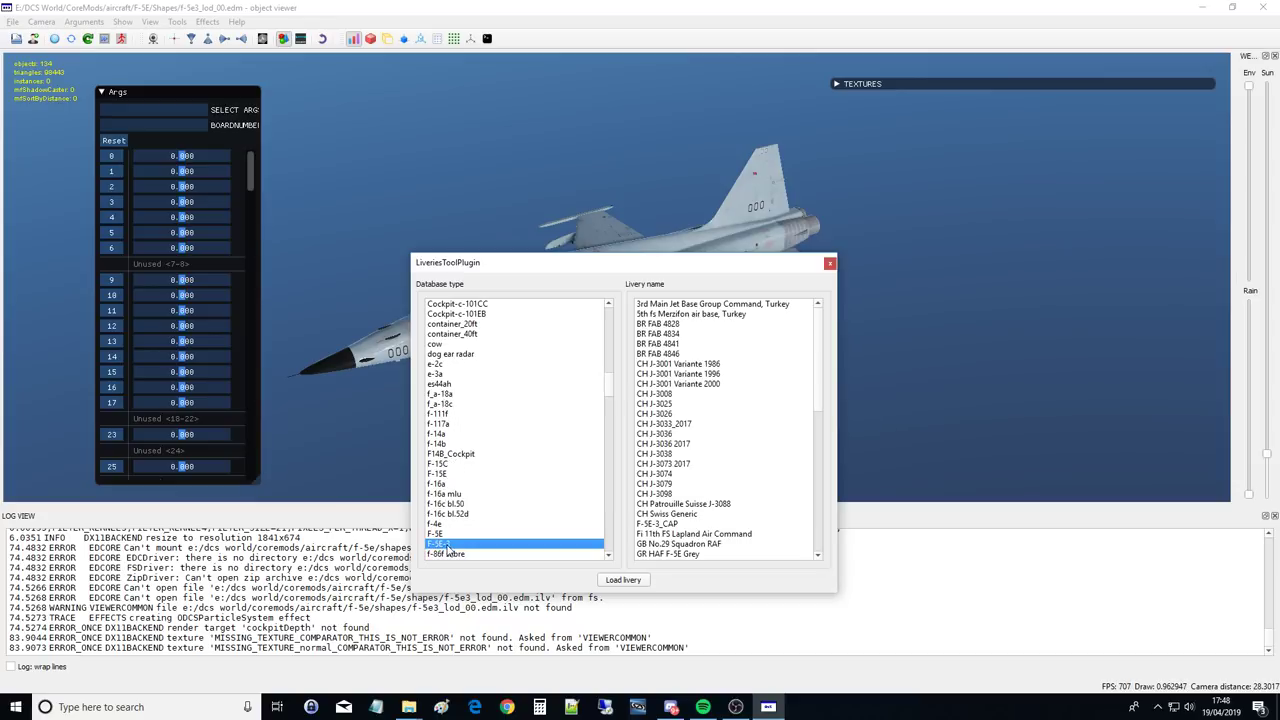
# - Load the F-5E-3_CAP livery onto the aircraft and close the Liveries tool
pyautogui.scroll(-10, 704, 393)
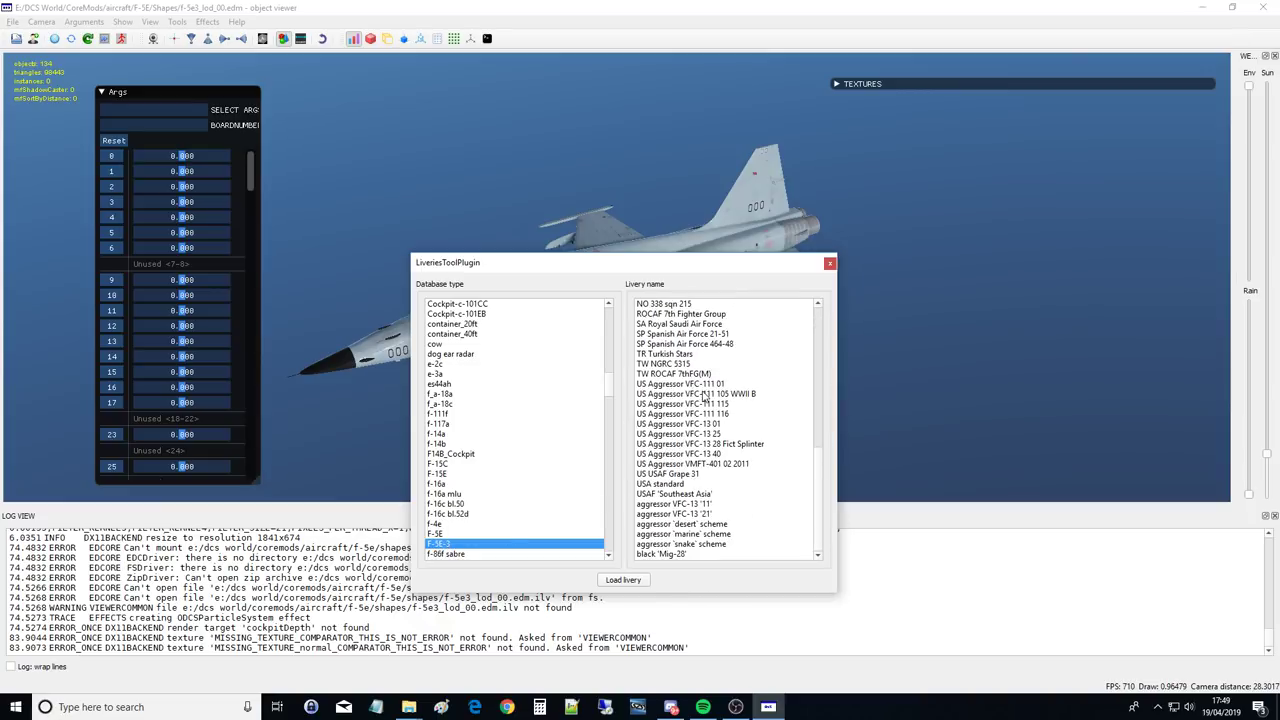
pyautogui.scroll(10, 704, 396)
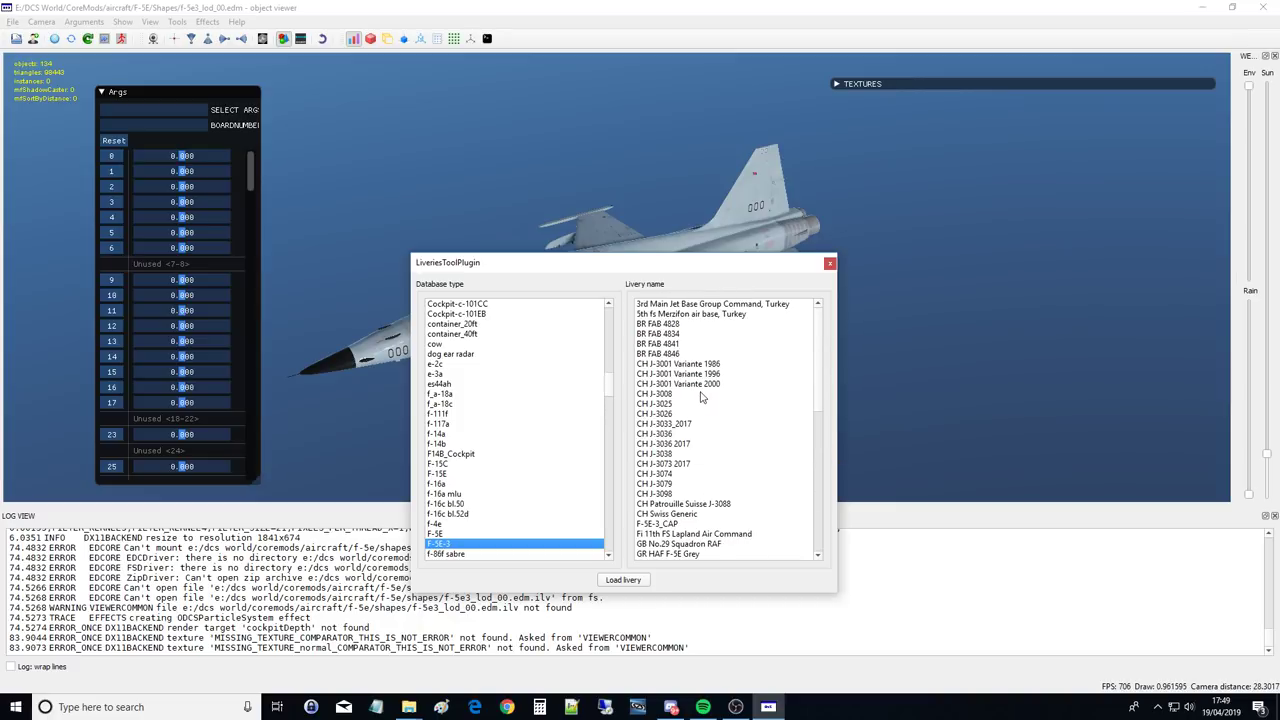
pyautogui.click(660, 524)
pyautogui.click(637, 582)
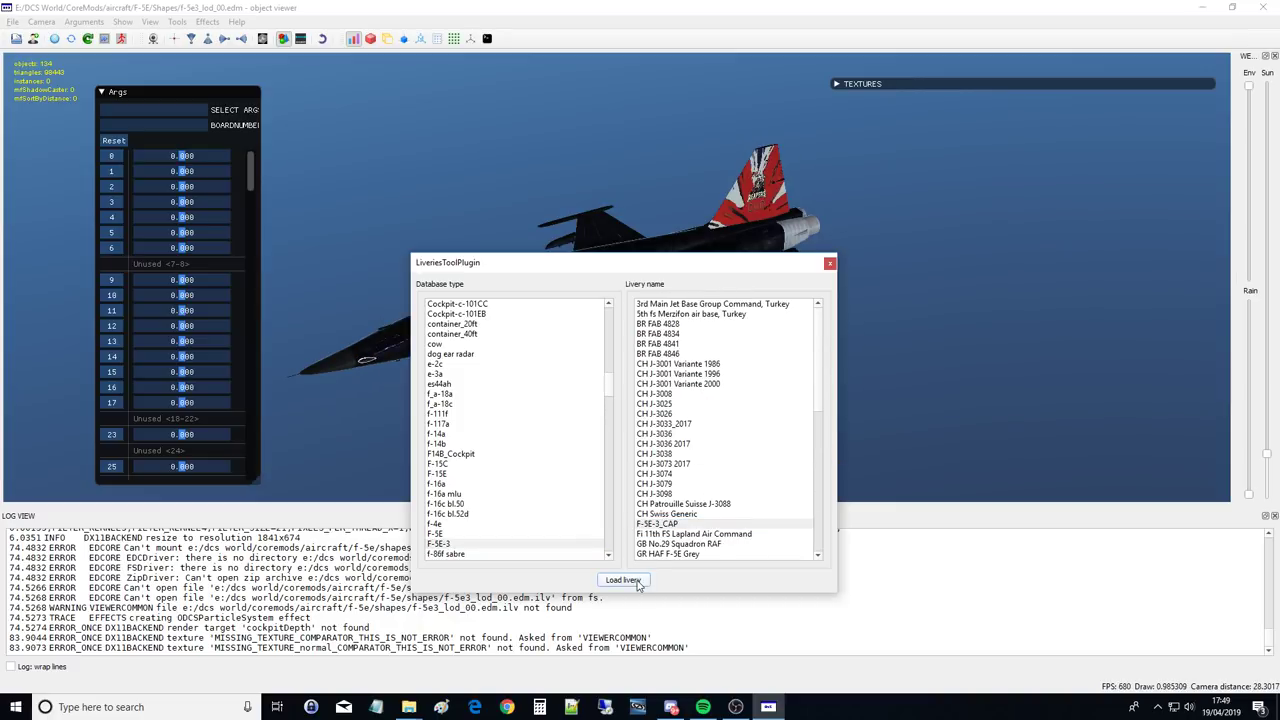
pyautogui.click(829, 263)
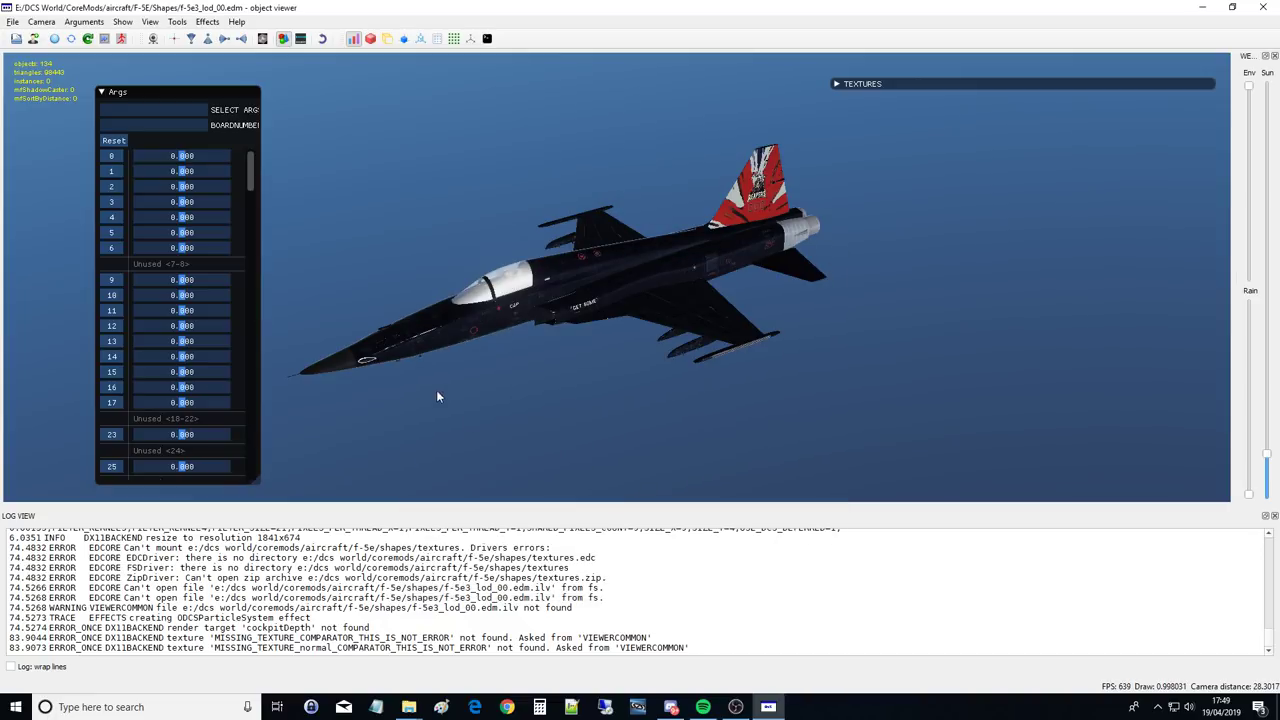
# - Examine the loaded livery on the nose, fuselage and tail from the side and from above
pyautogui.moveTo(436, 390); pyautogui.dragTo(530, 240)
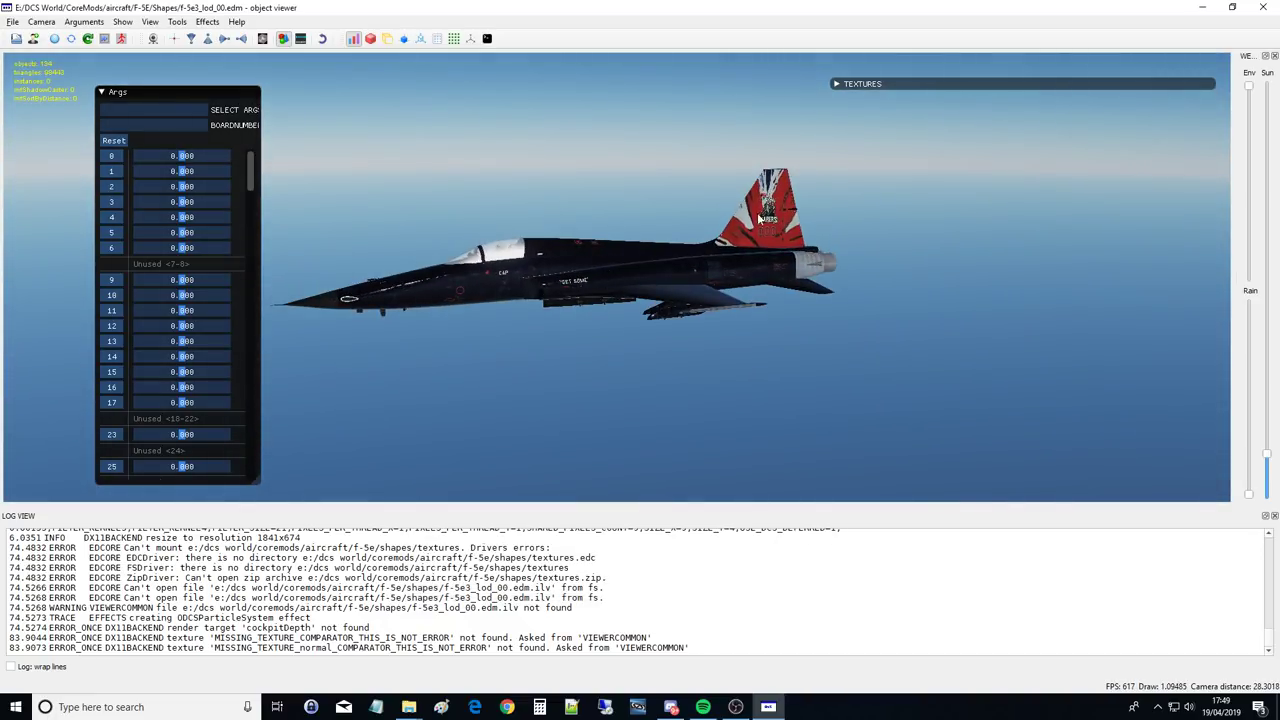
pyautogui.moveTo(760, 219); pyautogui.dragTo(688, 343)
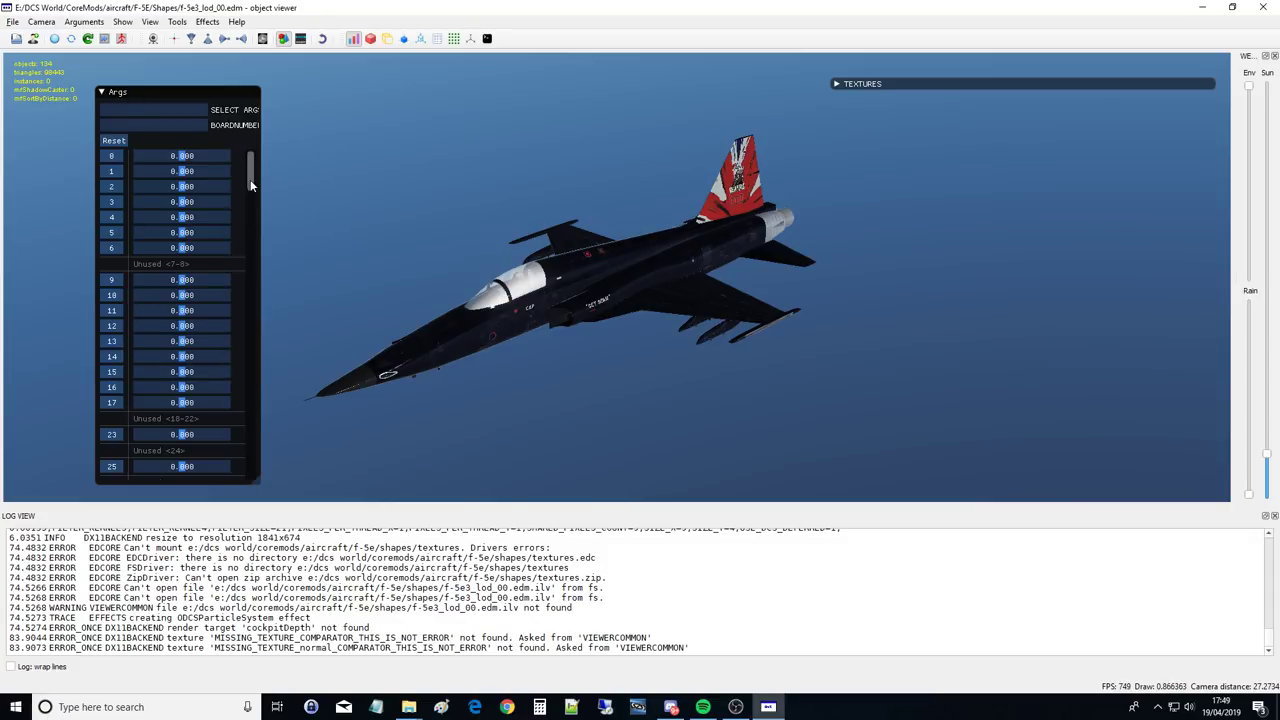
pyautogui.scroll(-1, 251, 182)
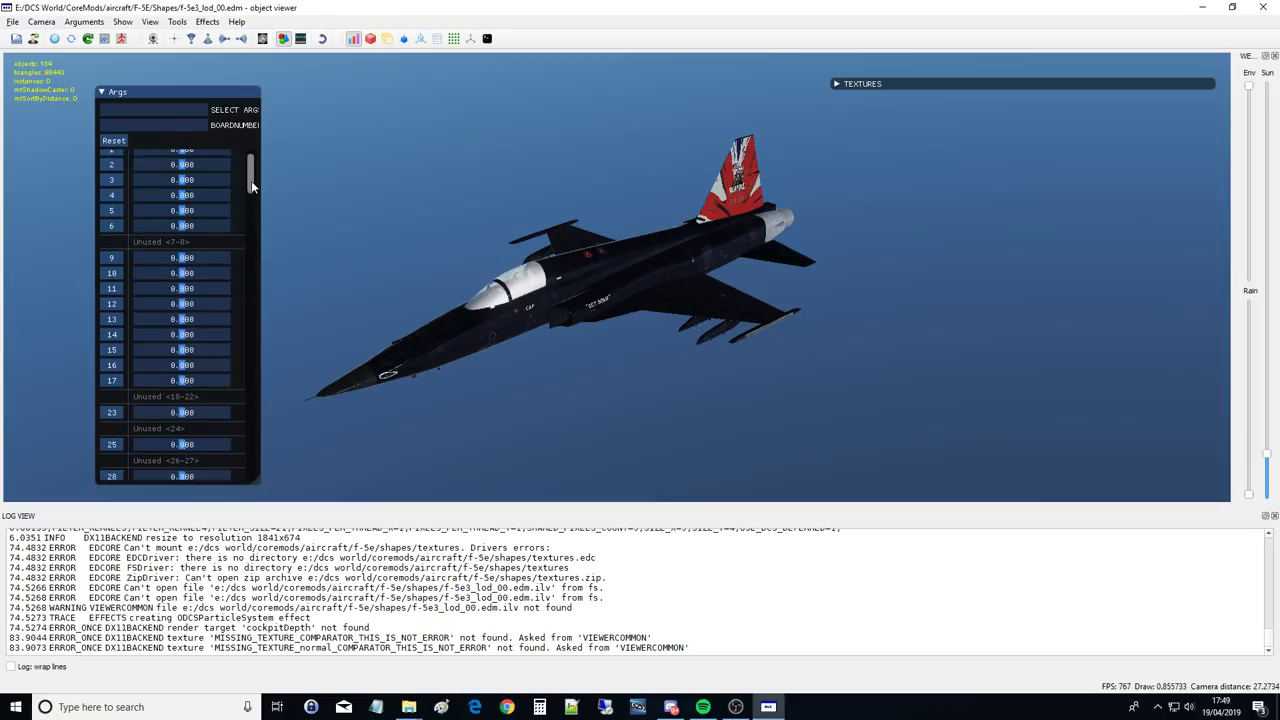
pyautogui.scroll(1, 251, 180)
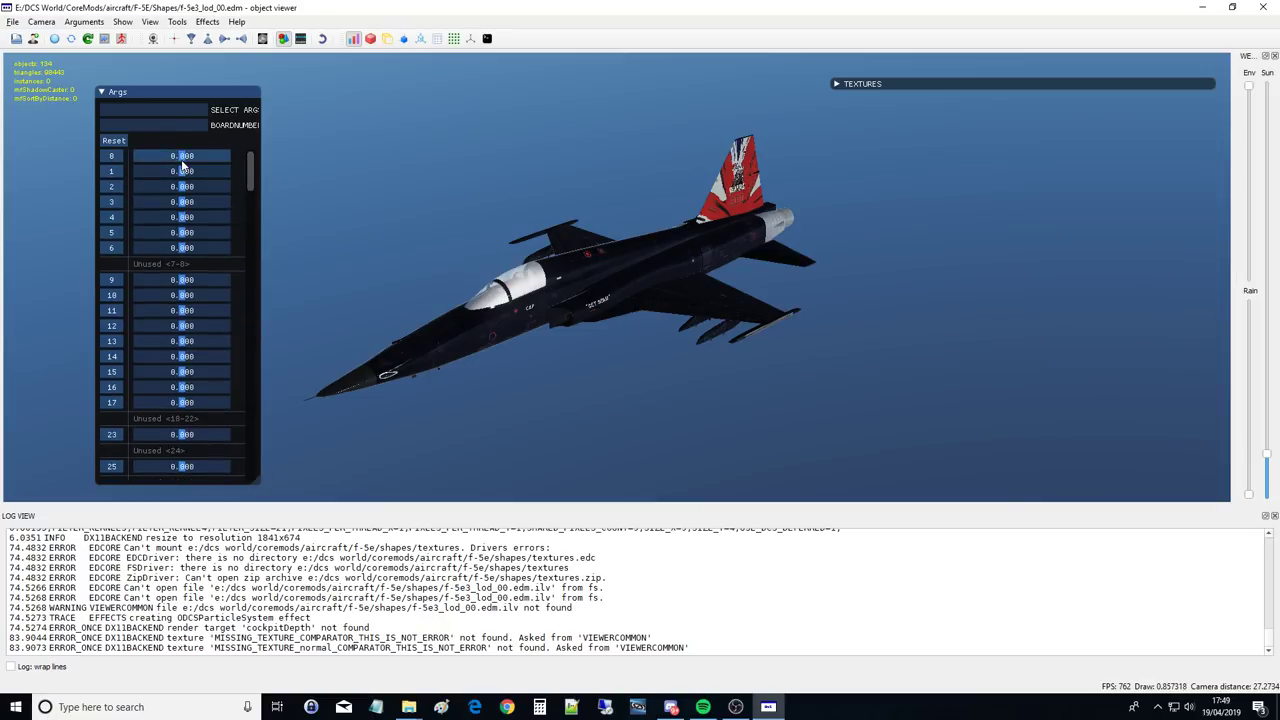
# - Try the aircraft's animation arguments 0 to 5 and 9 to 11, with argument 5 at about 0.379 and argument 10 at about 0.682
pyautogui.moveTo(181, 160)
pyautogui.mouseDown()
pyautogui.moveTo(234, 169)
pyautogui.moveTo(156, 168)
pyautogui.moveTo(229, 162)
pyautogui.moveTo(184, 170)
pyautogui.moveTo(195, 178)
pyautogui.mouseUp()
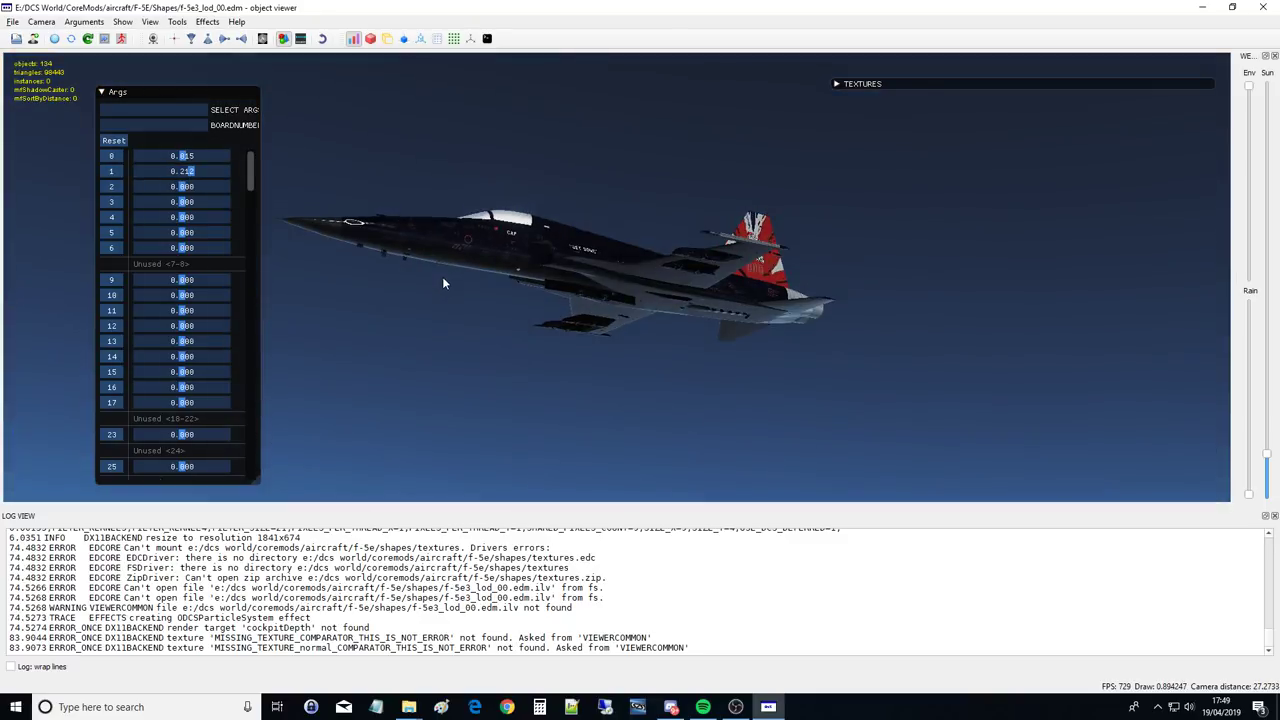
pyautogui.click(183, 188)
pyautogui.moveTo(185, 202)
pyautogui.mouseDown()
pyautogui.moveTo(222, 205)
pyautogui.moveTo(168, 215)
pyautogui.mouseUp()
pyautogui.moveTo(170, 217); pyautogui.dragTo(199, 287)
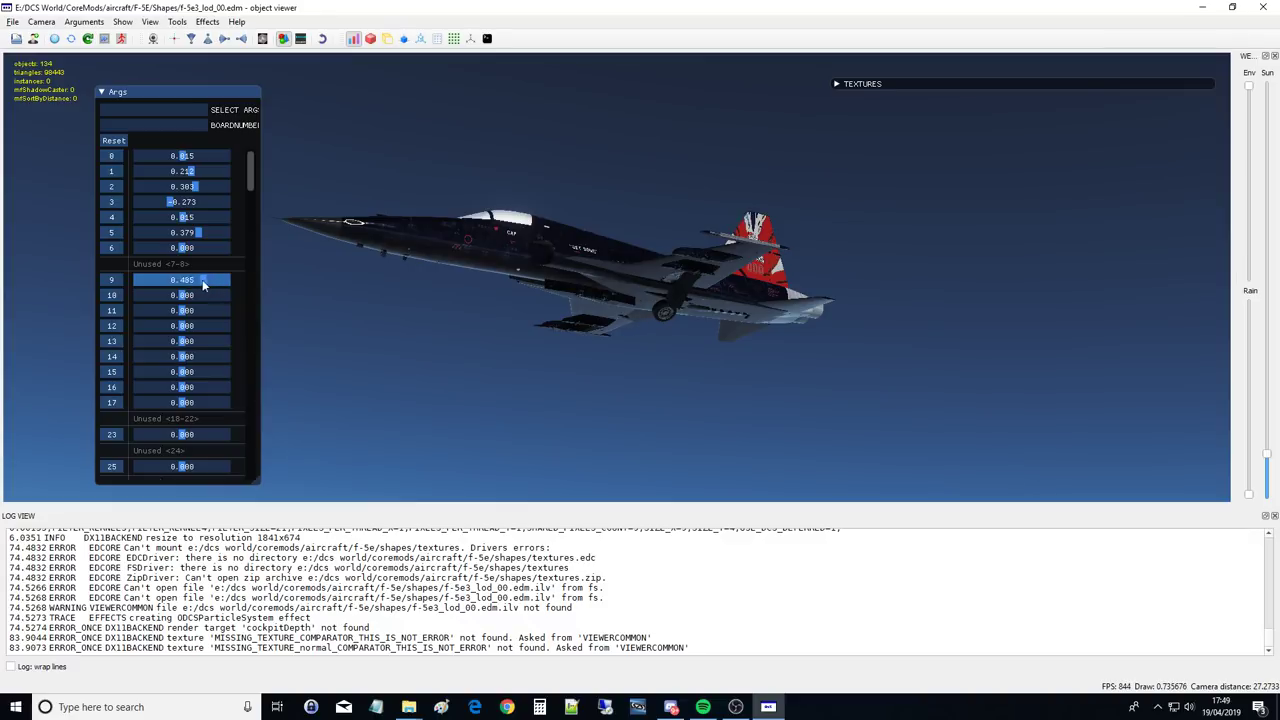
pyautogui.moveTo(205, 284); pyautogui.dragTo(204, 311)
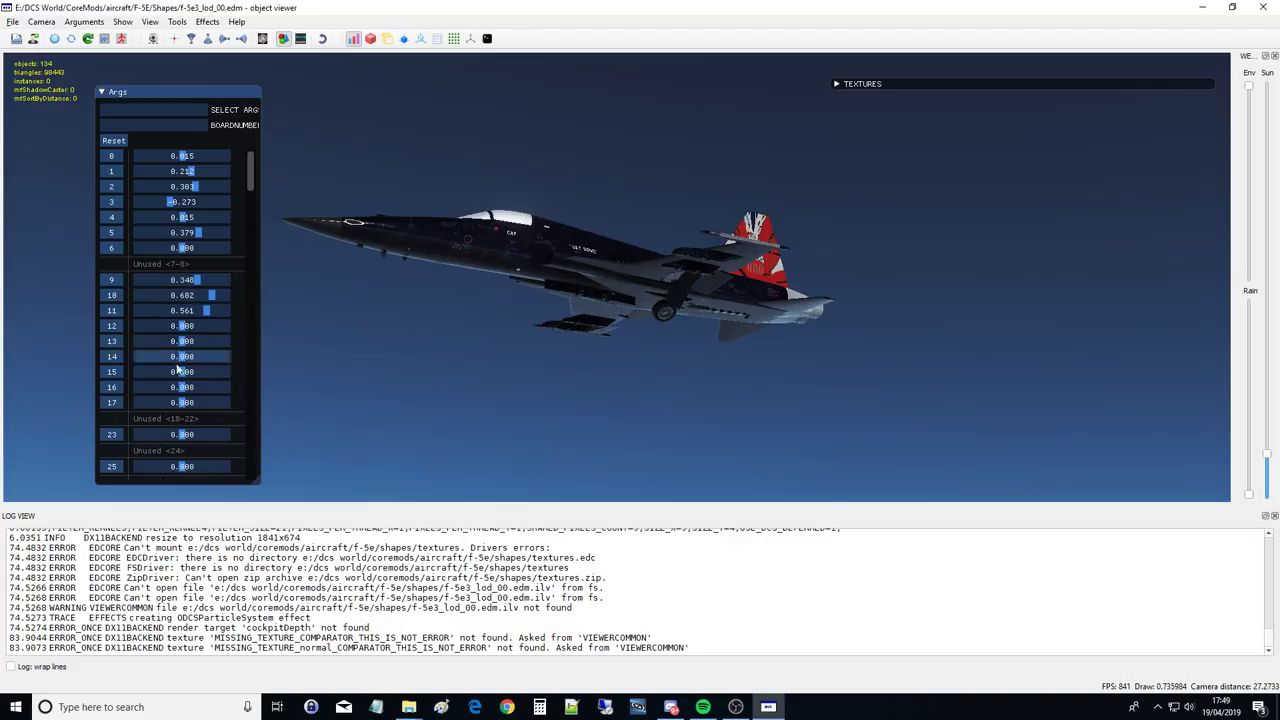
# - Try further arguments between 12 and 36 to deploy the drag chute and tail hook, with 15 and 35 at 1.000 and 25 at 0.909
pyautogui.moveTo(198, 435); pyautogui.dragTo(222, 466)
pyautogui.moveTo(200, 390); pyautogui.dragTo(185, 346)
pyautogui.moveTo(183, 328); pyautogui.dragTo(206, 474)
pyautogui.scroll(-1, 181, 310)
pyautogui.scroll(-2, 181, 310)
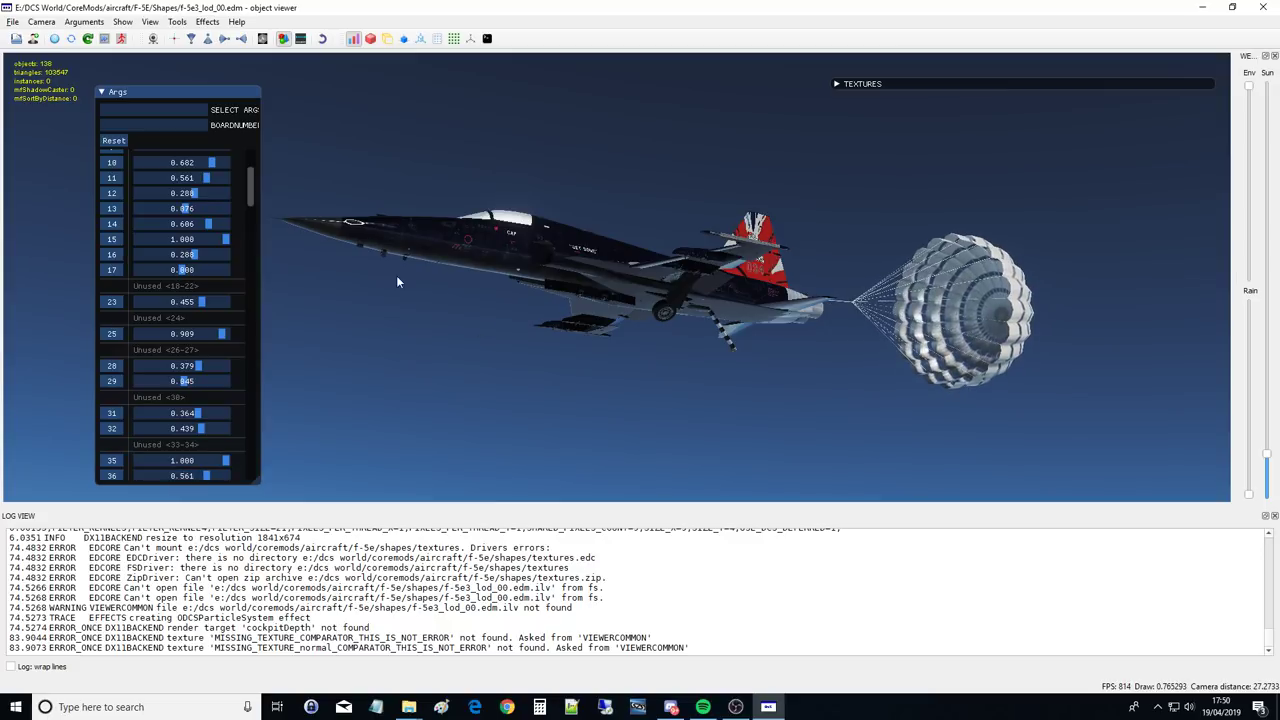
# - Raise the Sun weather setting to alter the lighting, and try the Env and Rain settings
pyautogui.moveTo(1250, 90)
pyautogui.mouseDown()
pyautogui.moveTo(1238, 285)
pyautogui.moveTo(1258, 153)
pyautogui.moveTo(1252, 90)
pyautogui.mouseUp()
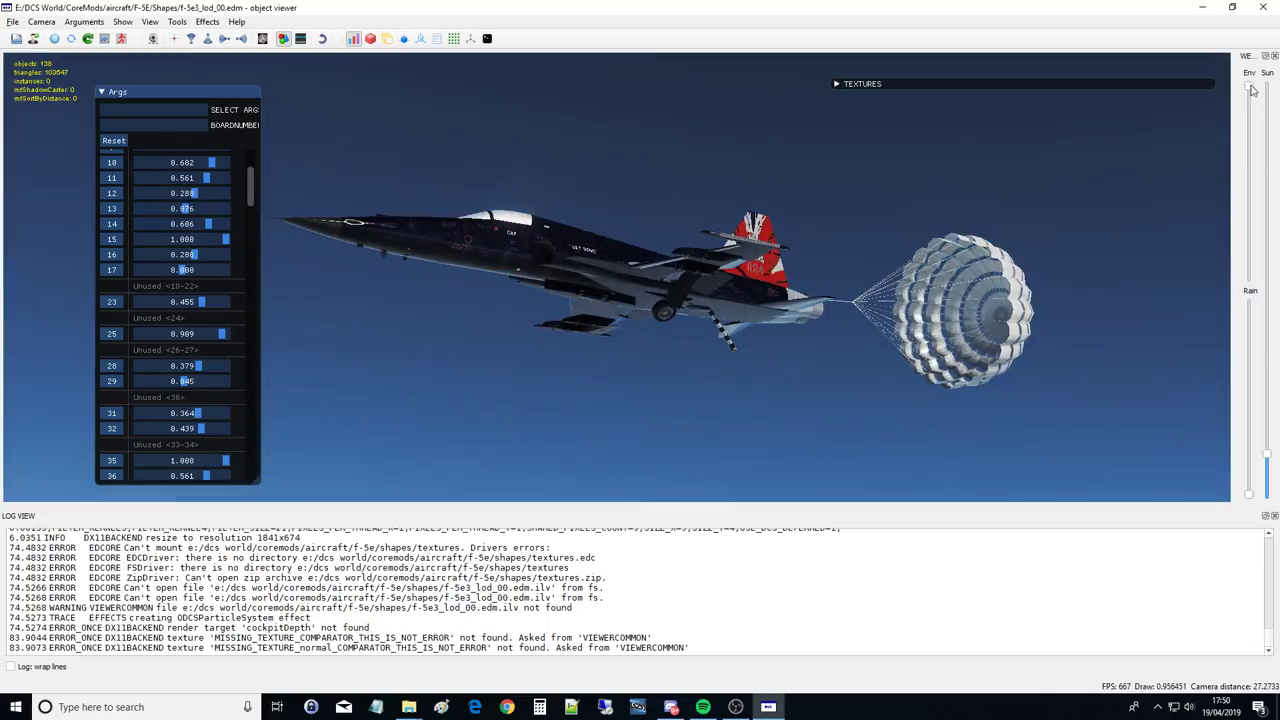
pyautogui.moveTo(1263, 453); pyautogui.dragTo(1275, 340)
pyautogui.moveTo(1250, 495); pyautogui.dragTo(1207, 517)
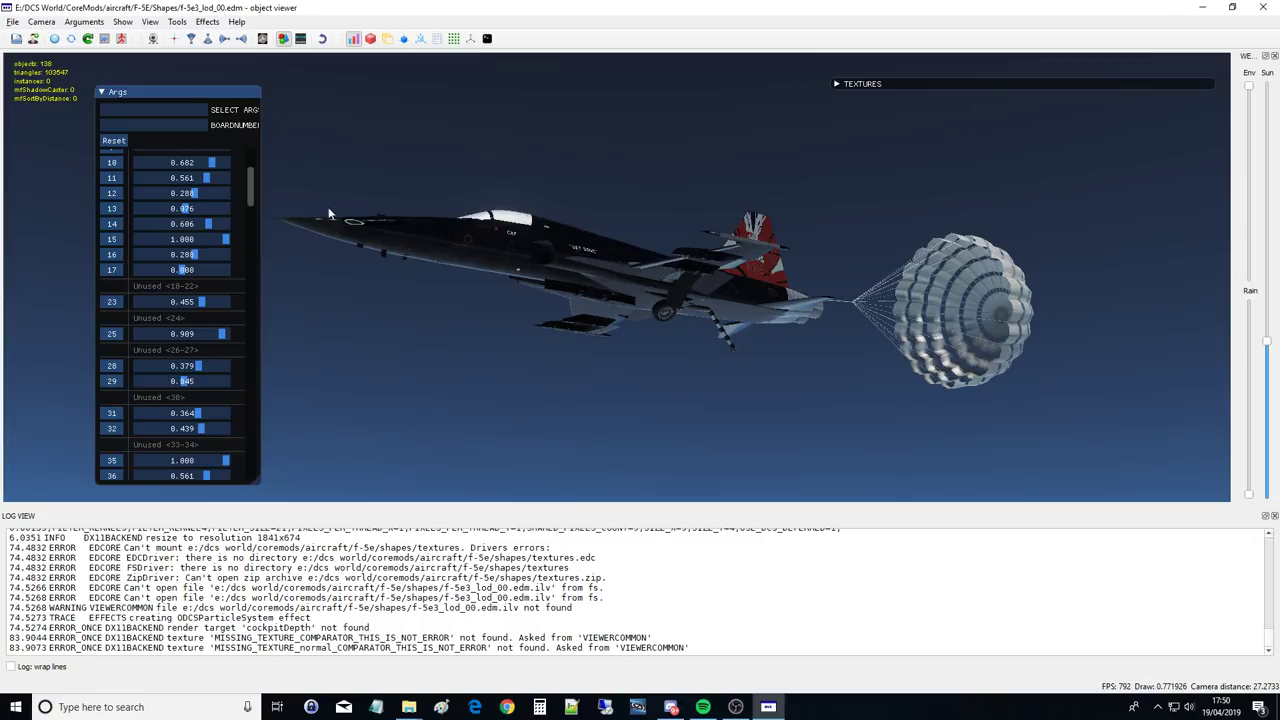
# - View the aircraft from the Top and Bottom cameras and return to the Default camera
pyautogui.click(40, 21)
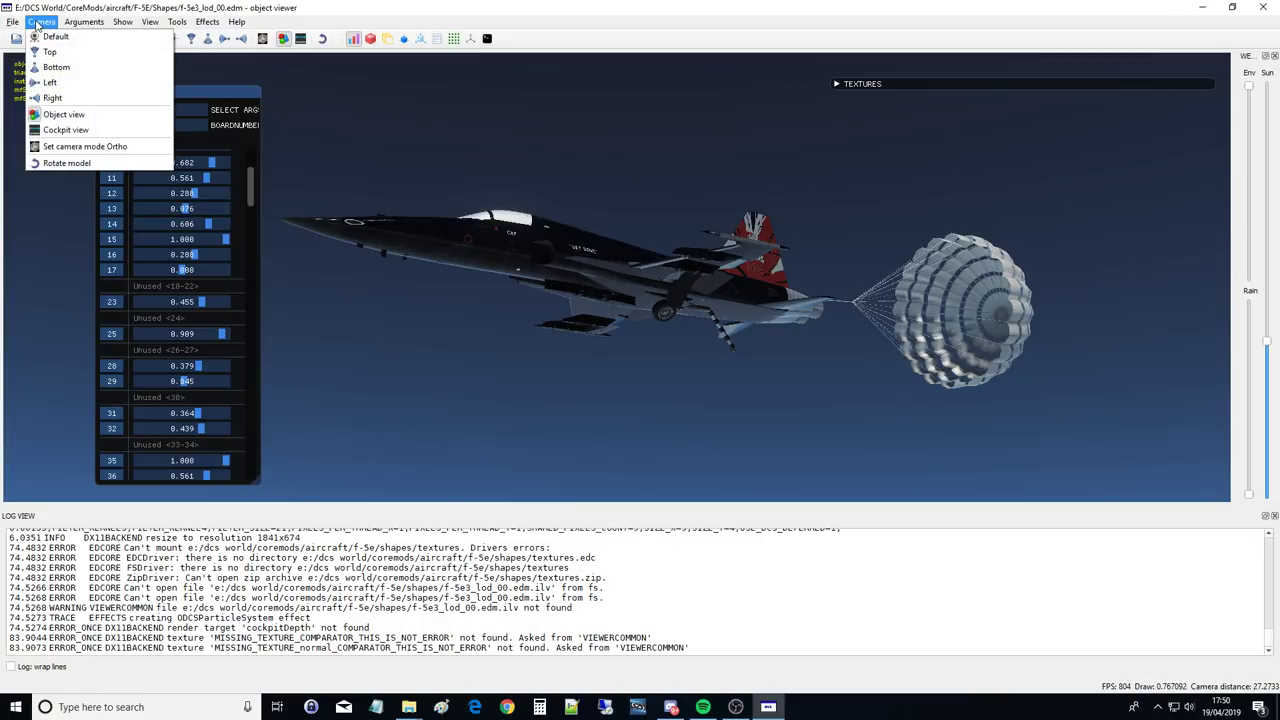
pyautogui.click(47, 57)
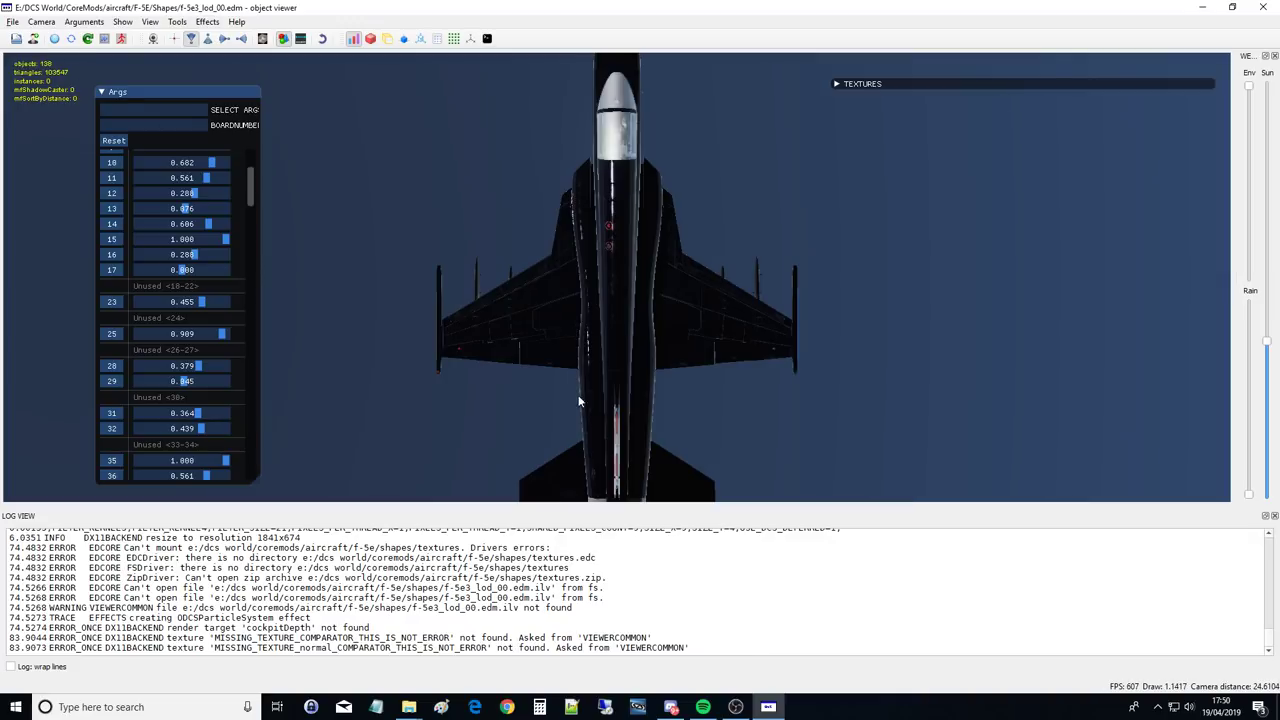
pyautogui.click(41, 21)
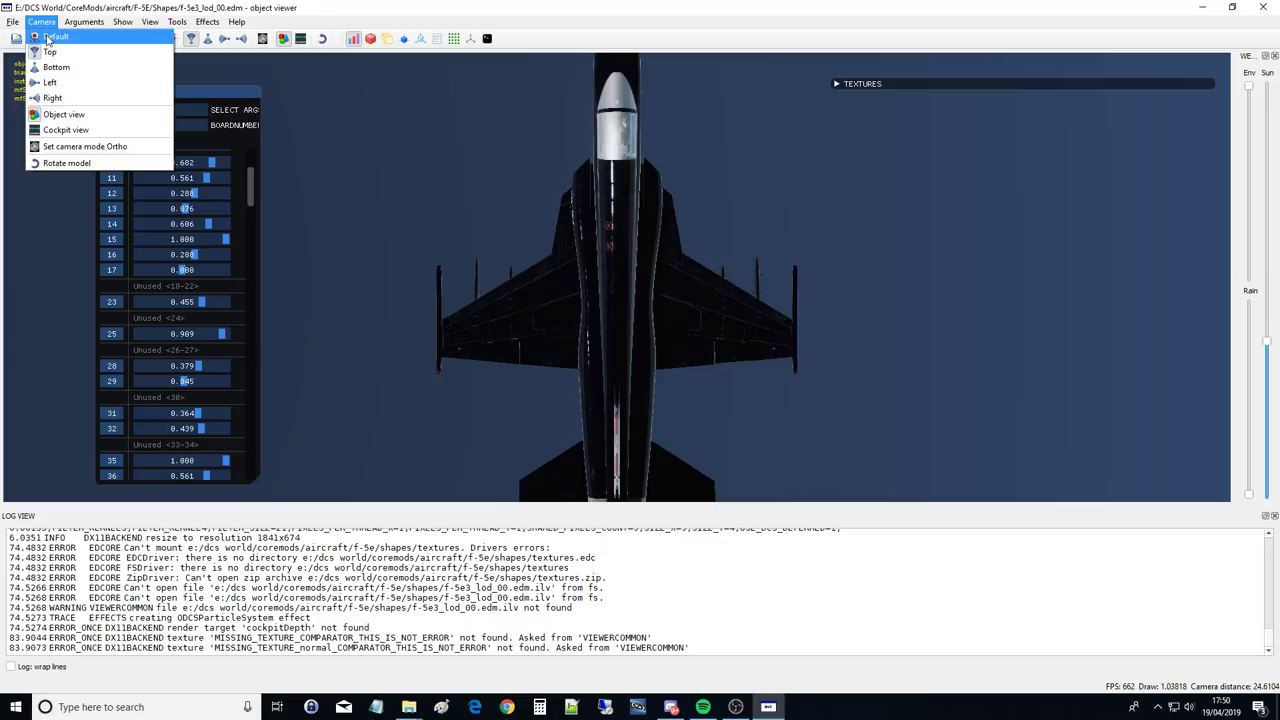
pyautogui.click(54, 65)
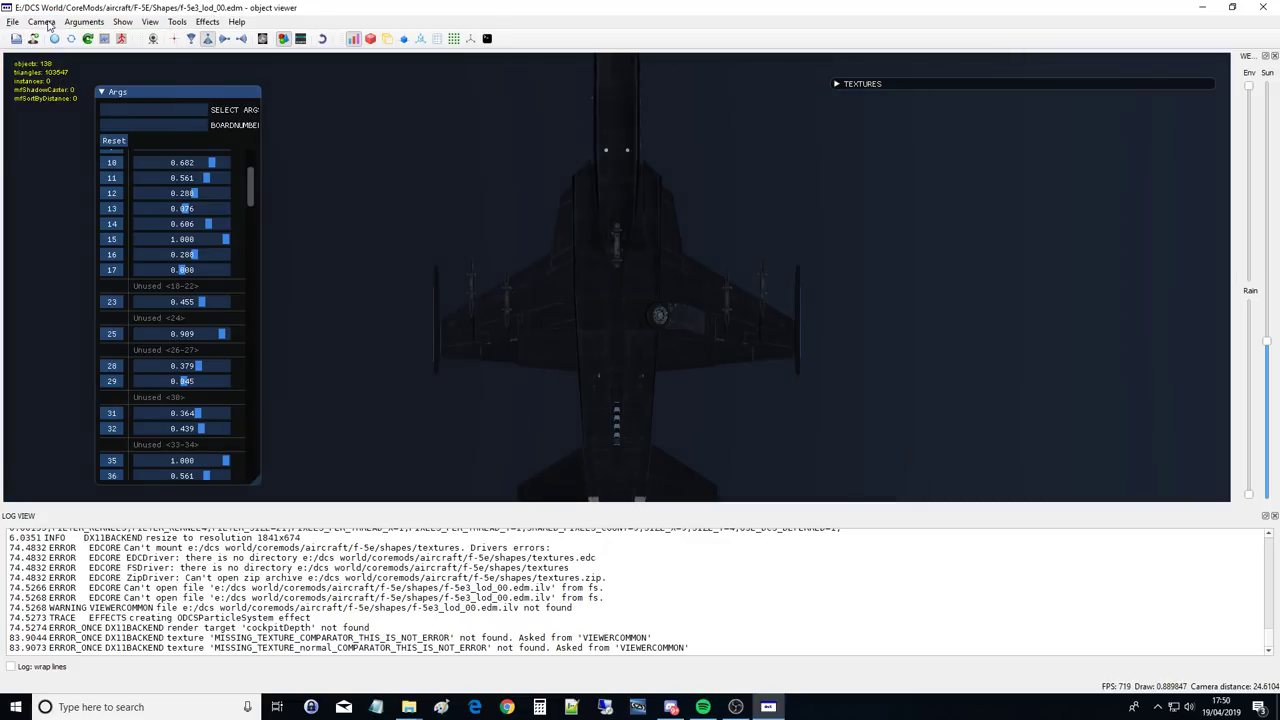
pyautogui.click(44, 22)
pyautogui.click(50, 37)
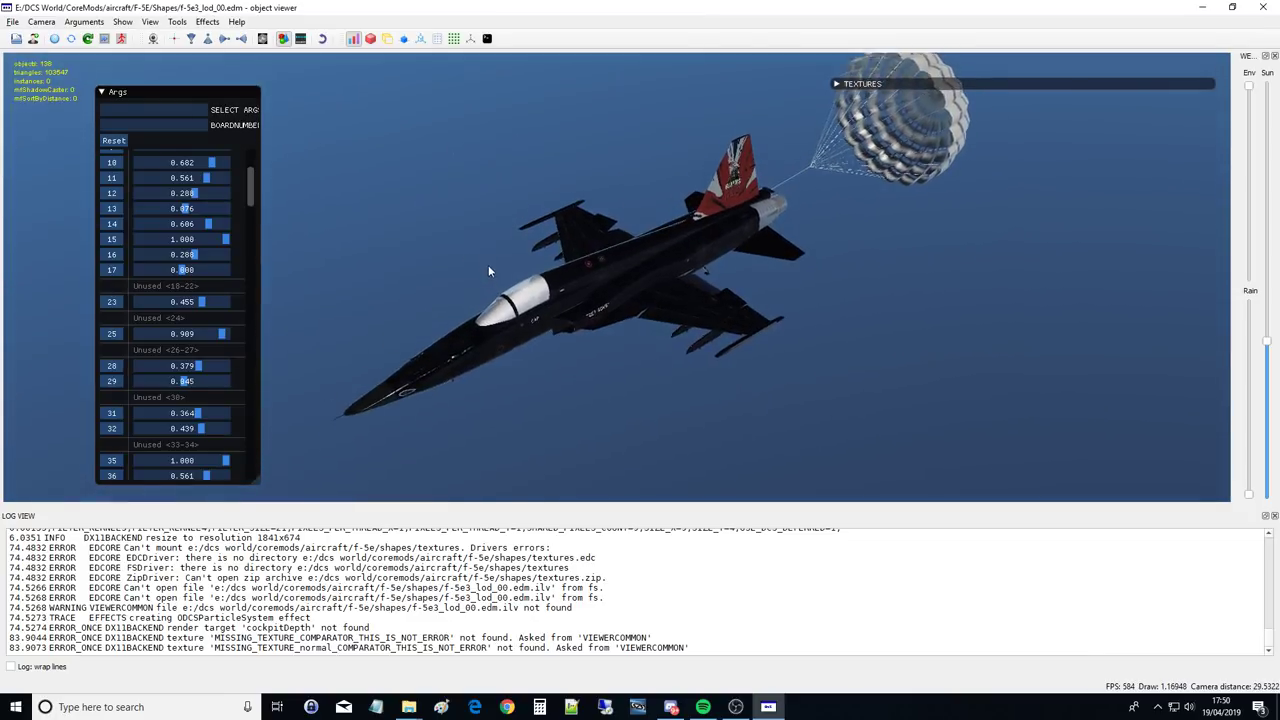
# - Set the camera mode to Ortho and restore the Default camera position
pyautogui.click(41, 21)
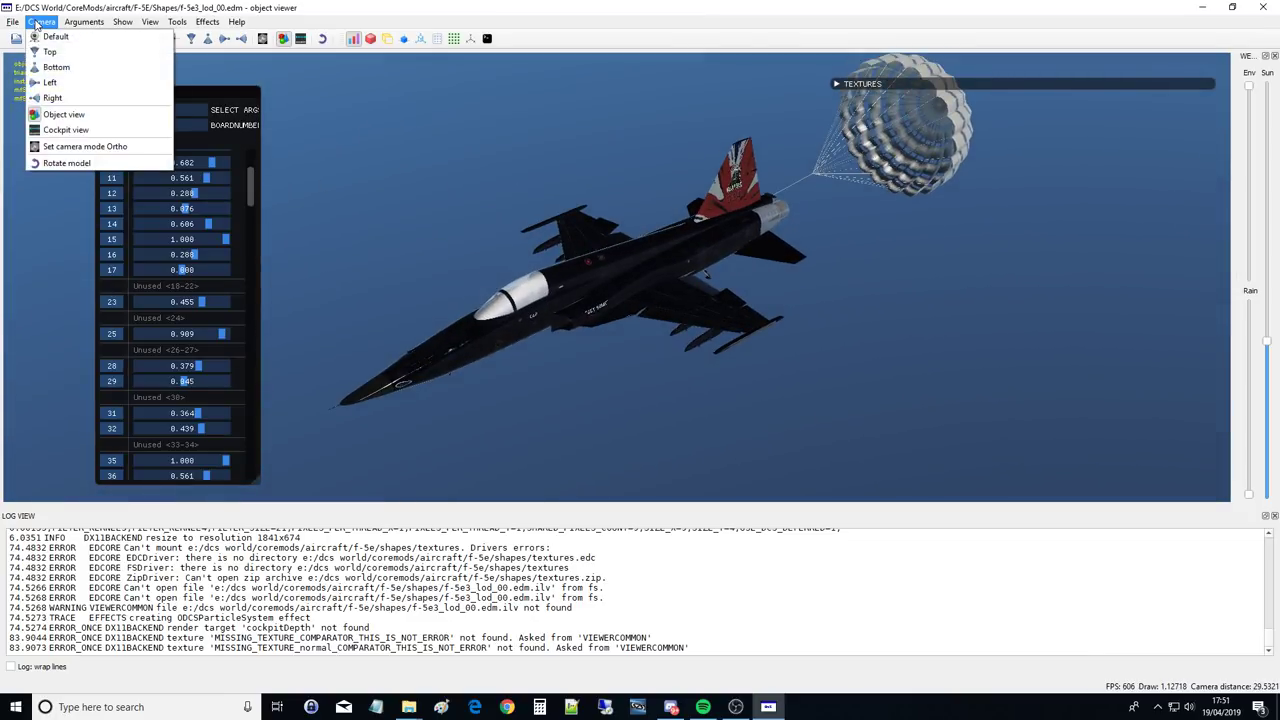
pyautogui.click(43, 147)
pyautogui.click(40, 24)
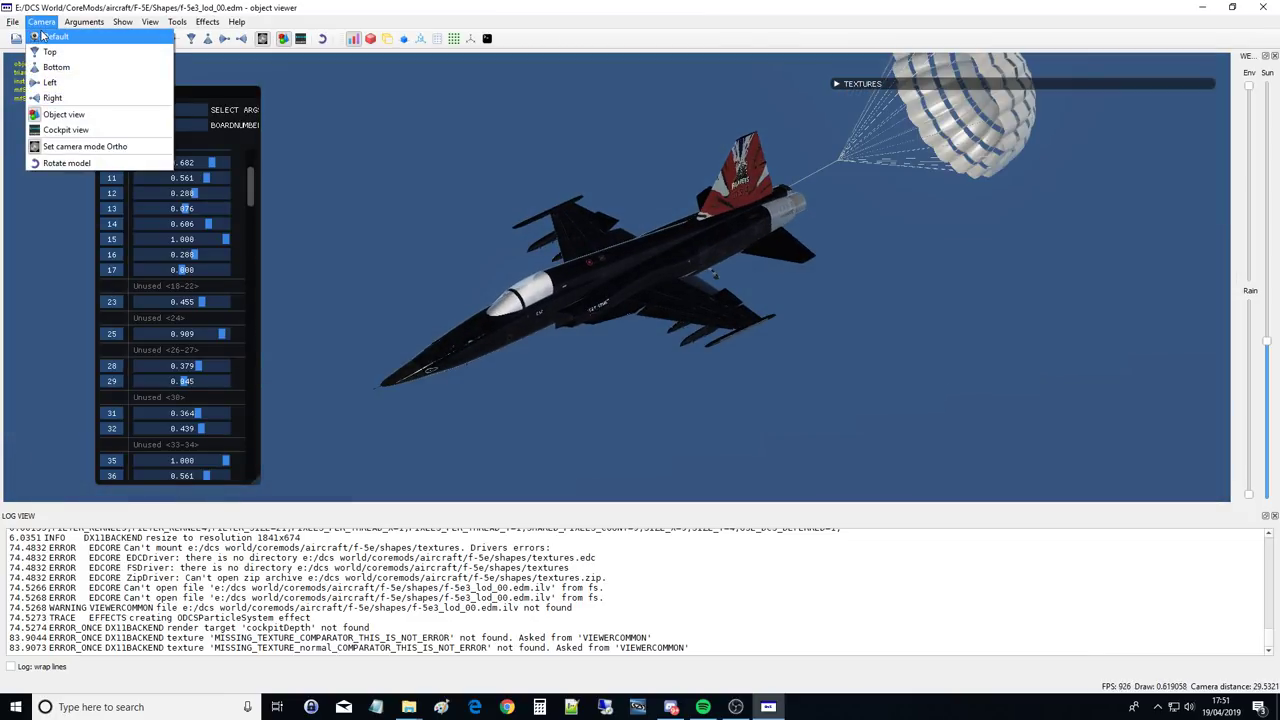
pyautogui.click(42, 36)
# - Reset all the animation arguments and look over the available display overlays
pyautogui.click(85, 22)
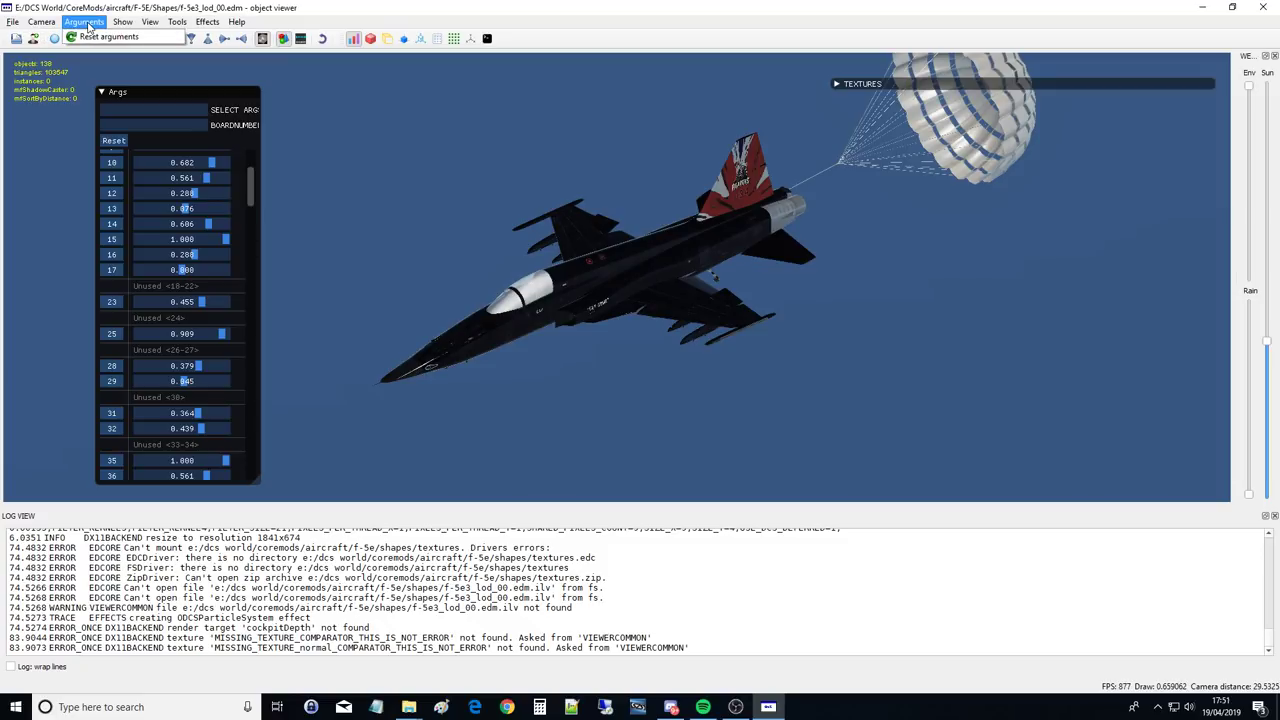
pyautogui.click(94, 38)
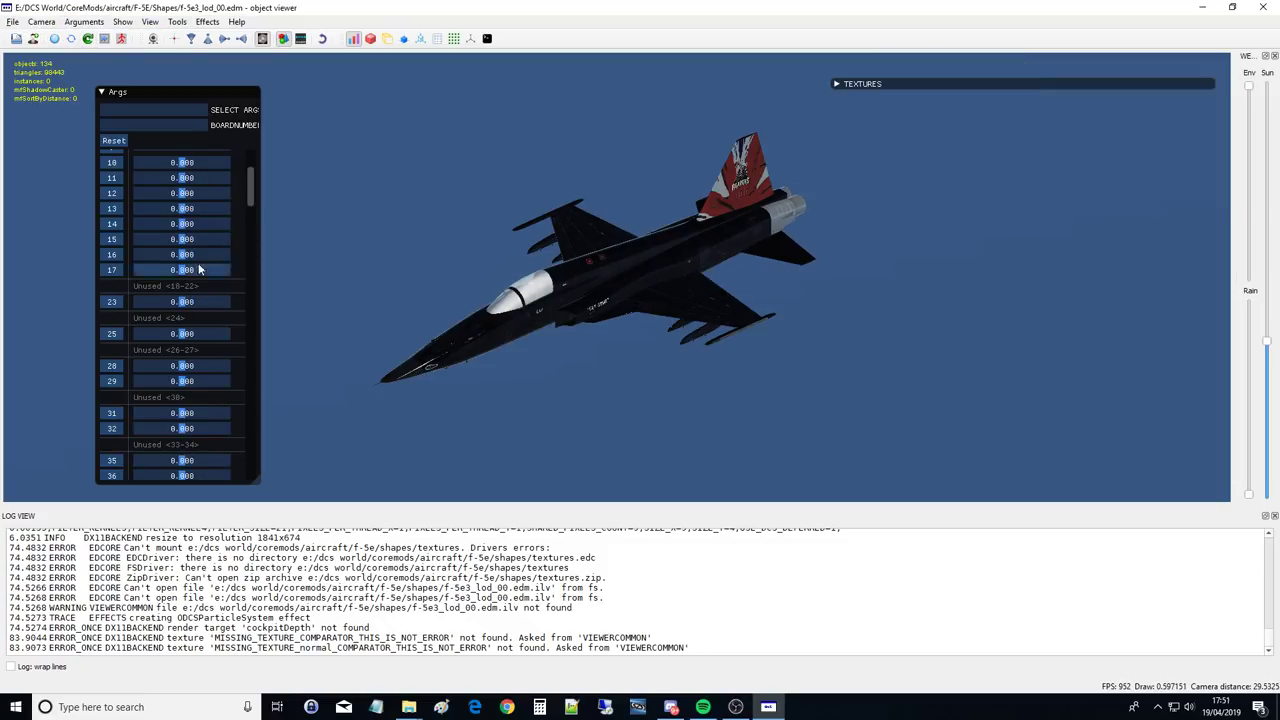
pyautogui.click(123, 22)
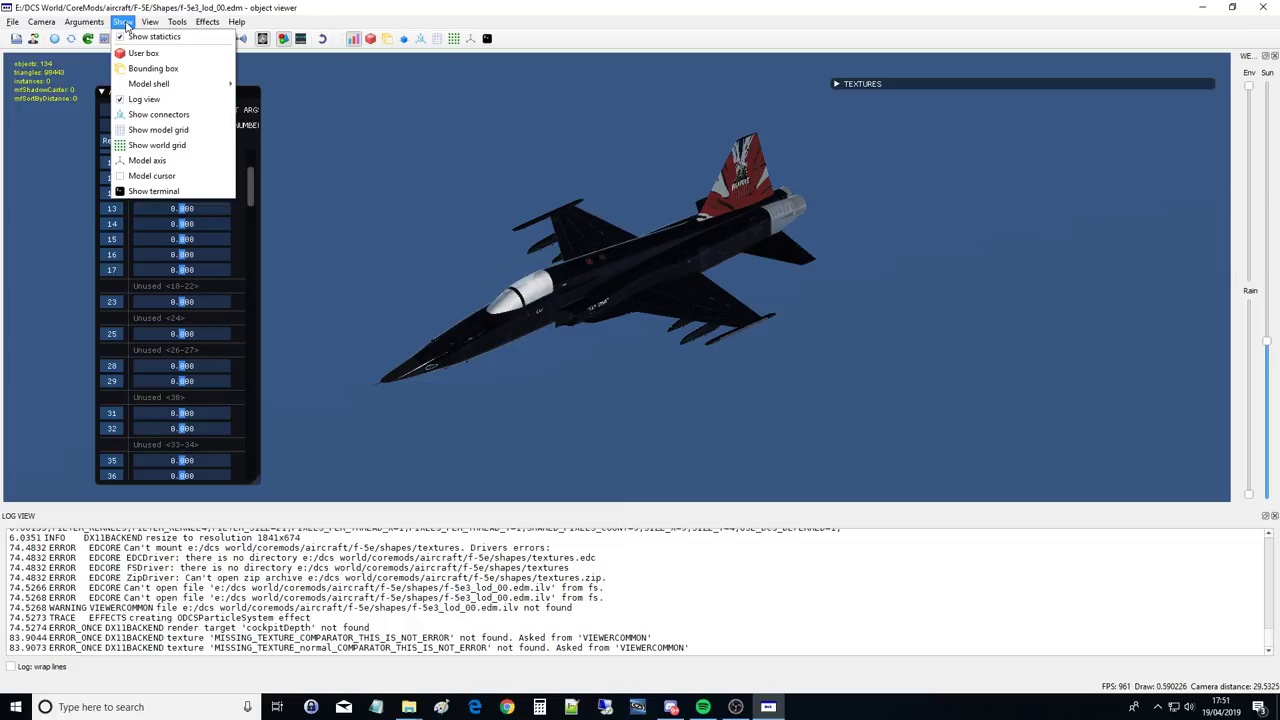
pyautogui.moveTo(129, 86)
# - Switch the draw mode to Wireframe and inspect the aircraft's mesh from several angles
pyautogui.moveTo(148, 22)
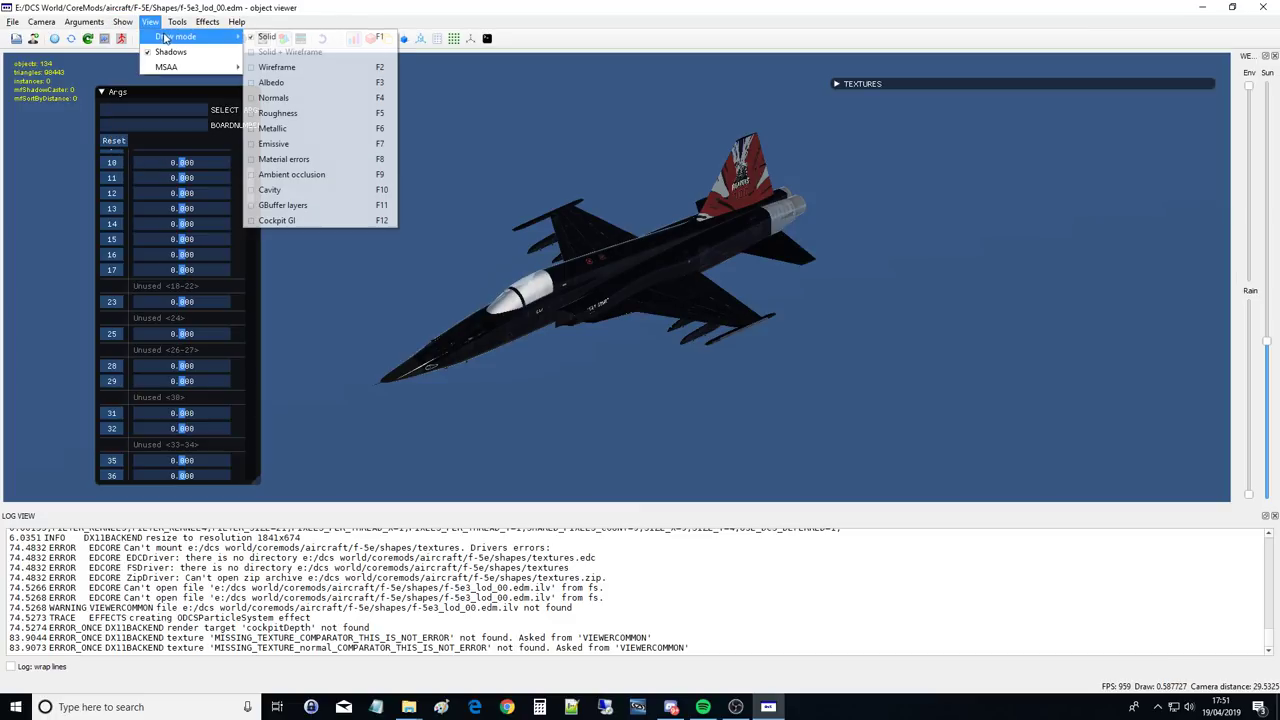
pyautogui.click(268, 67)
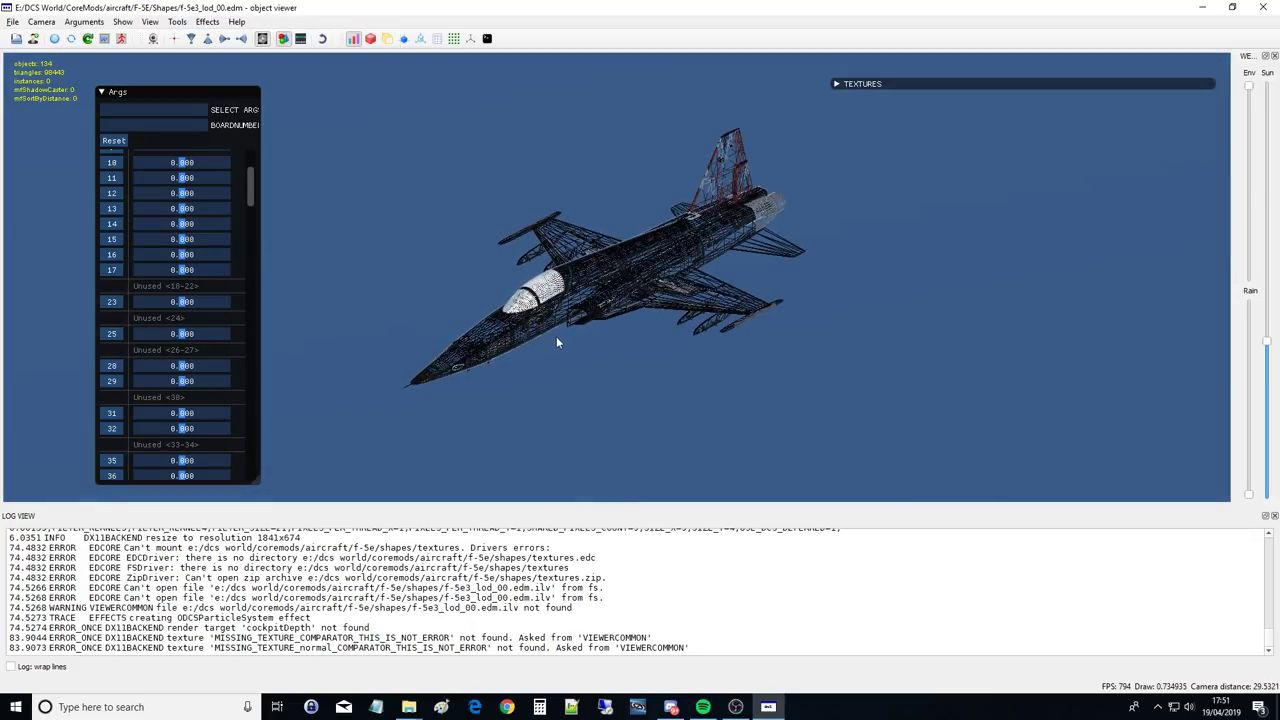
pyautogui.moveTo(549, 337); pyautogui.dragTo(743, 271)
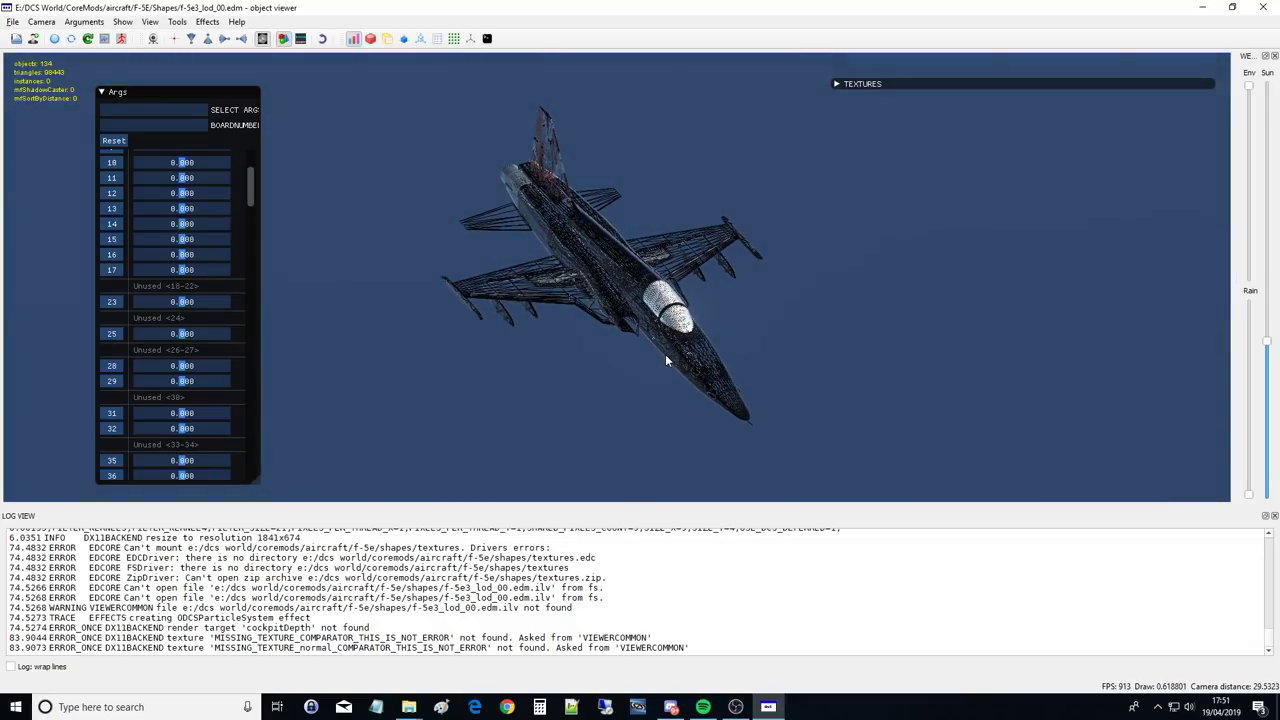
pyautogui.moveTo(665, 354); pyautogui.dragTo(617, 295)
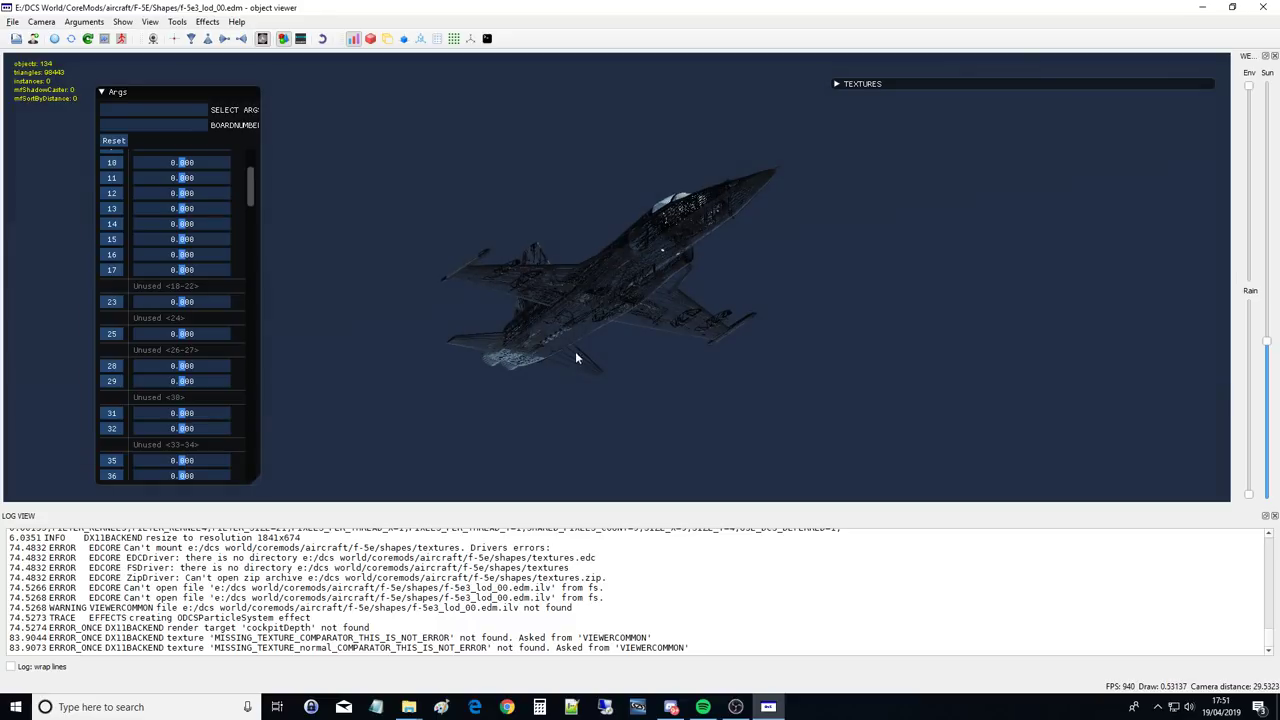
pyautogui.moveTo(576, 357); pyautogui.dragTo(700, 245)
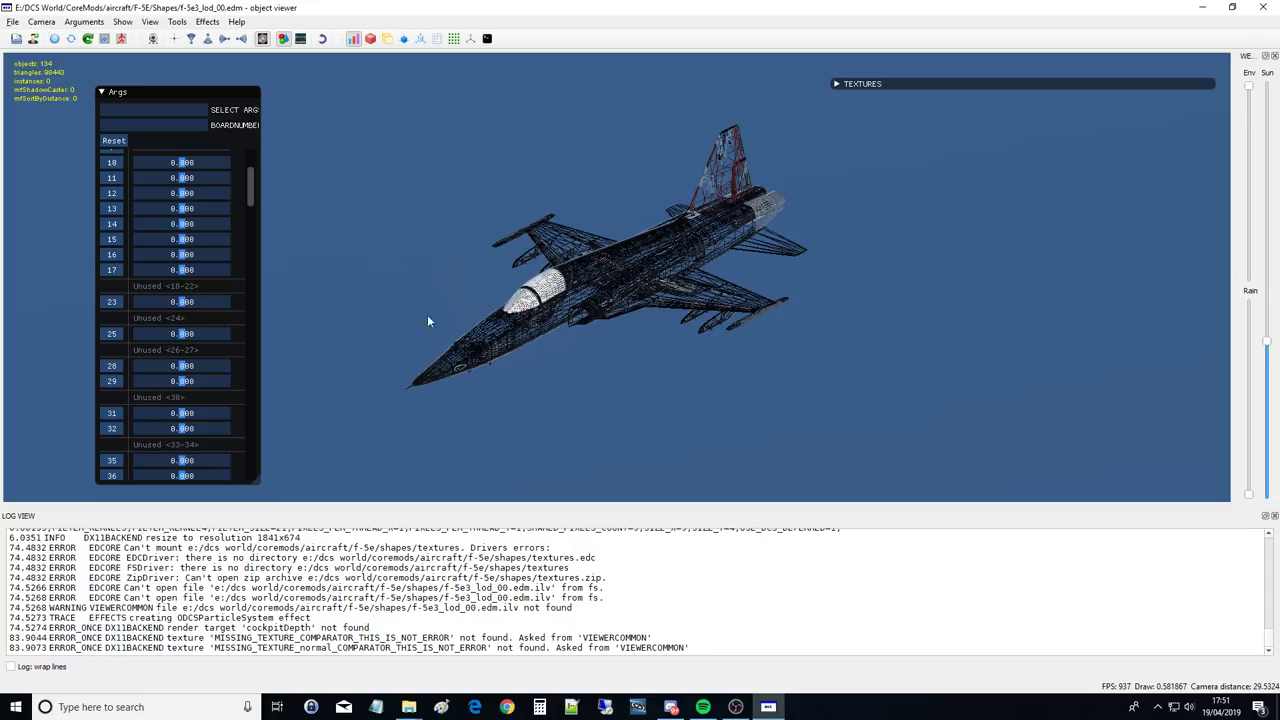
pyautogui.moveTo(427, 314); pyautogui.dragTo(755, 277)
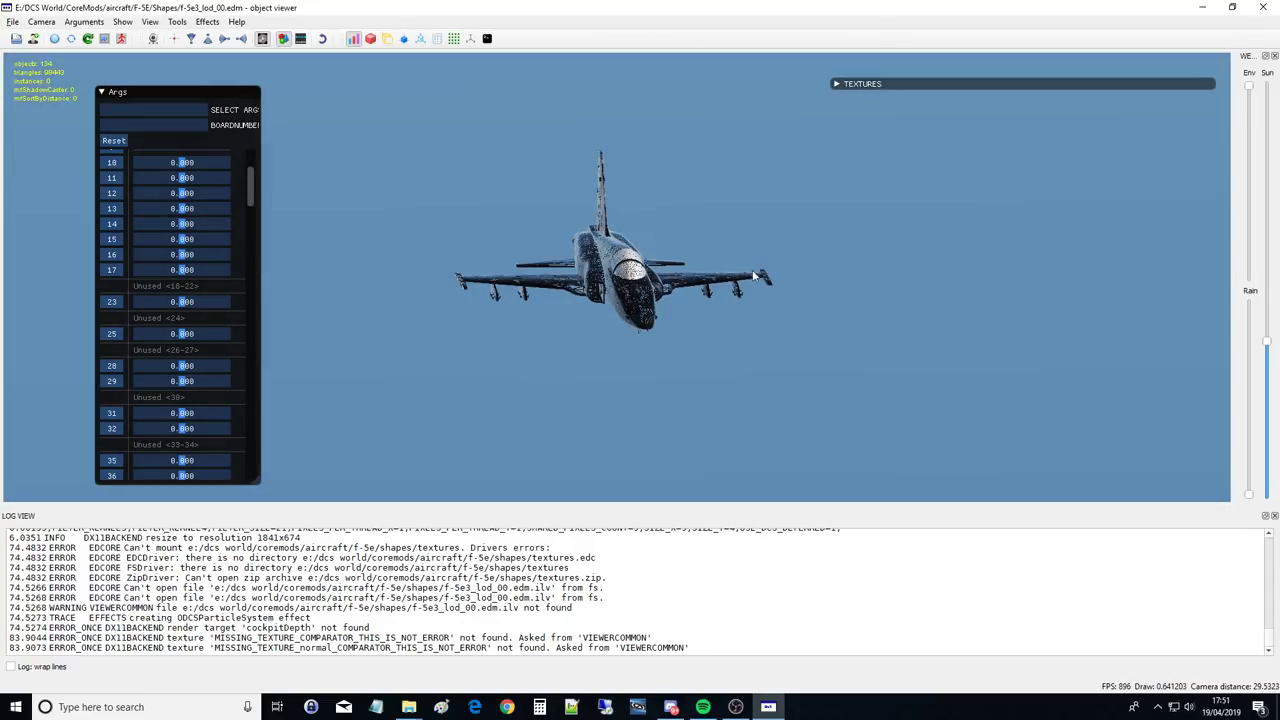
pyautogui.moveTo(604, 271); pyautogui.dragTo(507, 299)
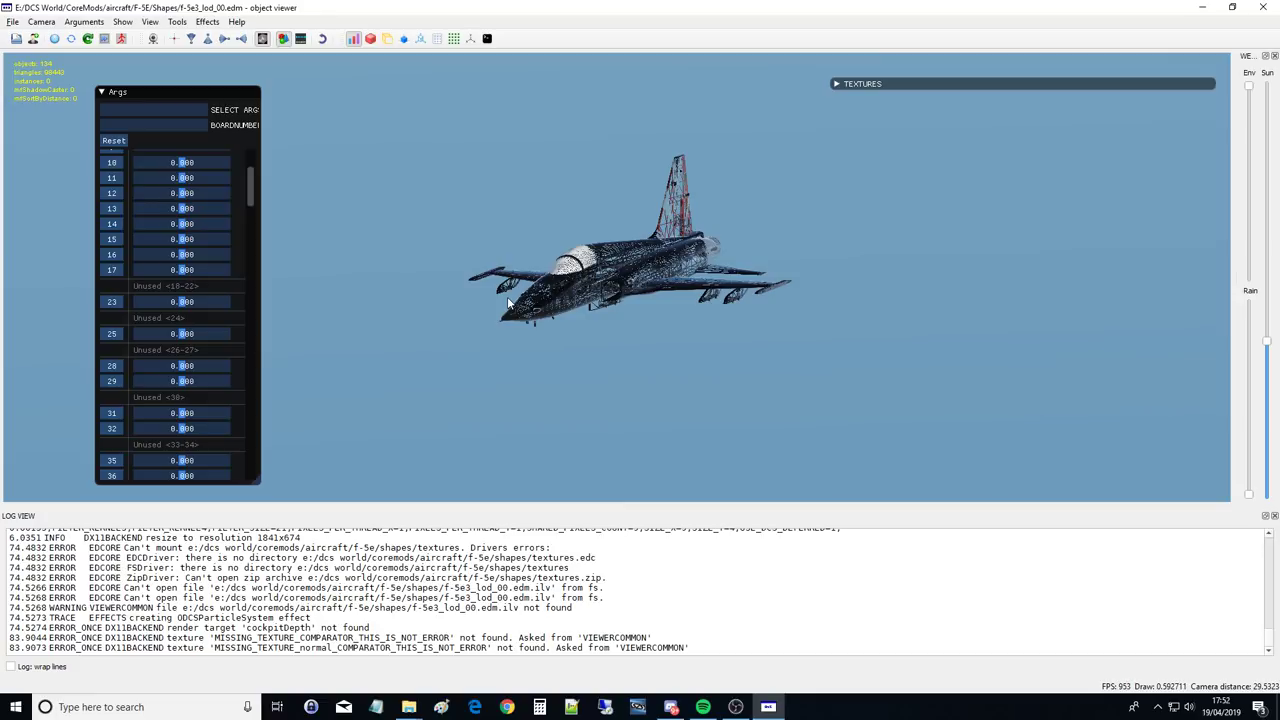
# - Examine the F-5E-3's wireframe from the front, both sides and above
pyautogui.moveTo(507, 296); pyautogui.dragTo(724, 331)
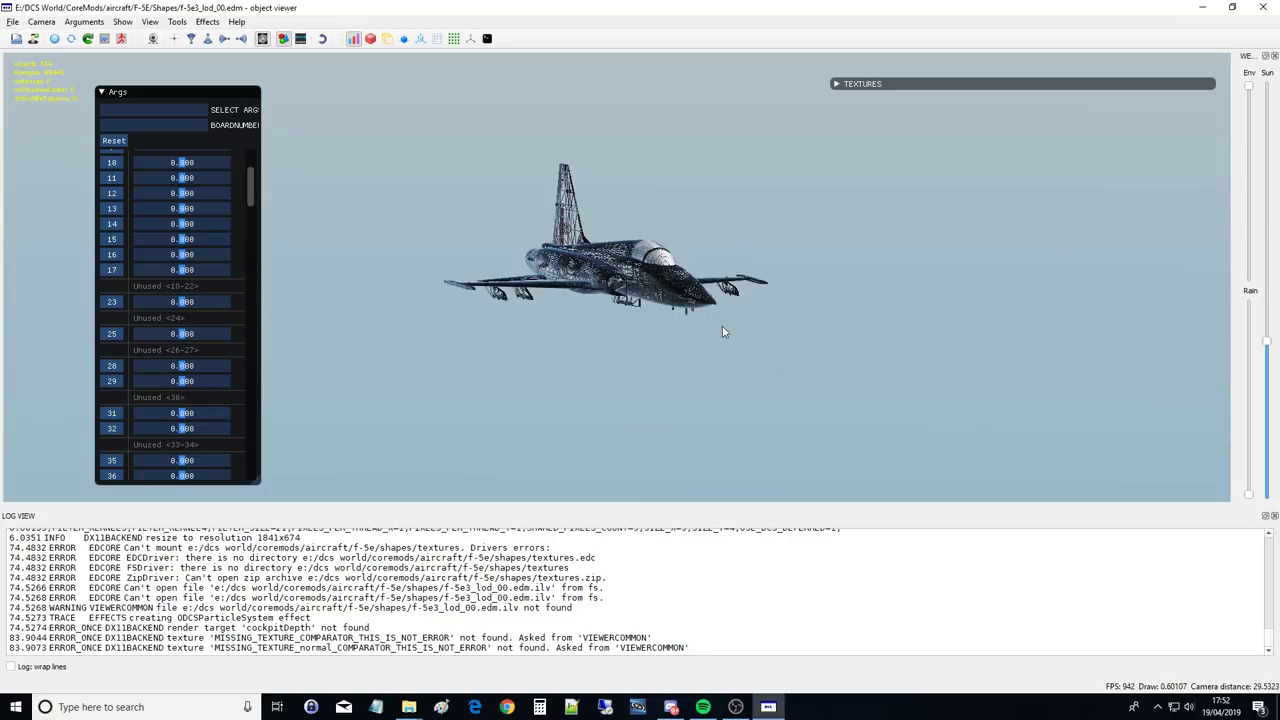
pyautogui.moveTo(734, 321); pyautogui.dragTo(583, 281)
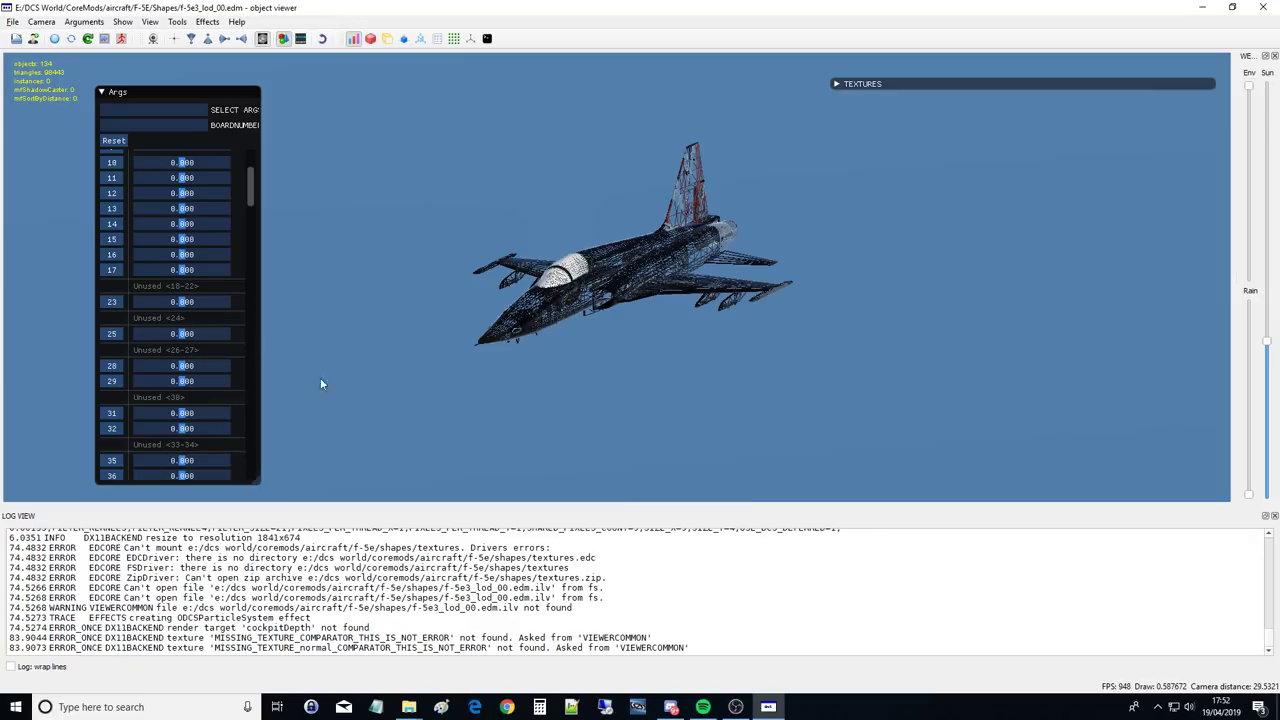
pyautogui.moveTo(321, 384); pyautogui.dragTo(680, 328)
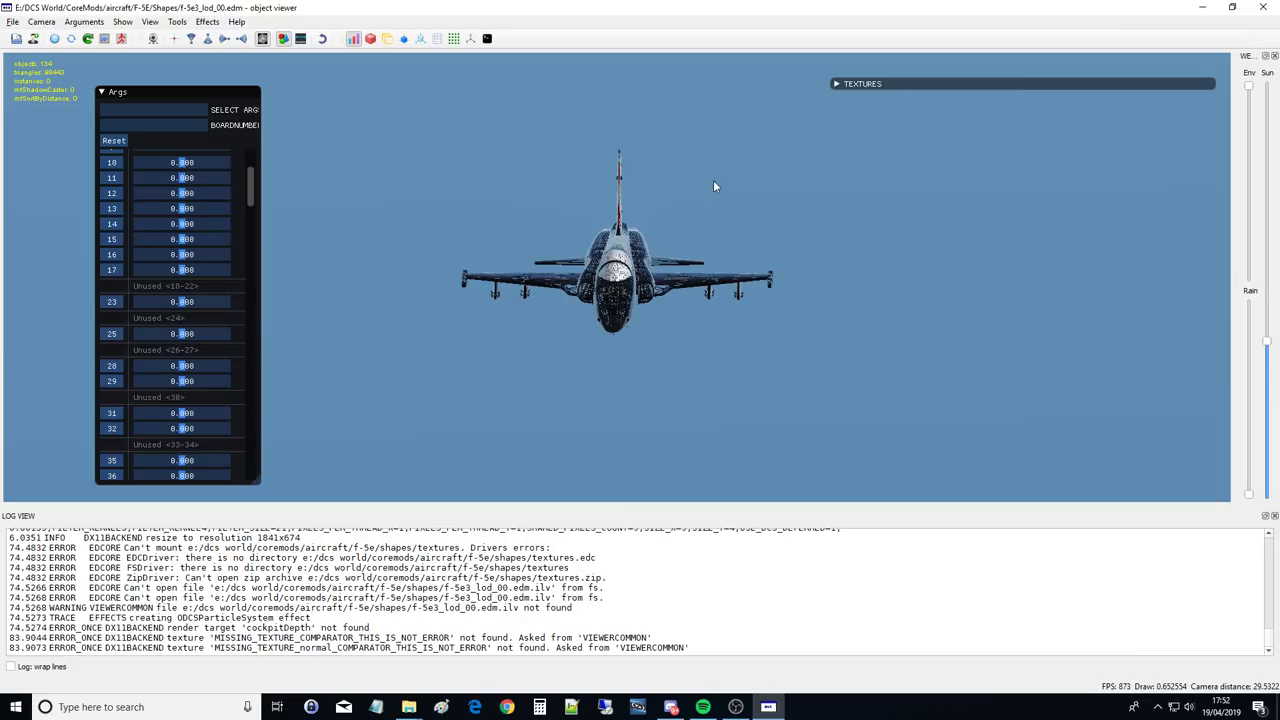
pyautogui.moveTo(650, 482); pyautogui.dragTo(698, 417)
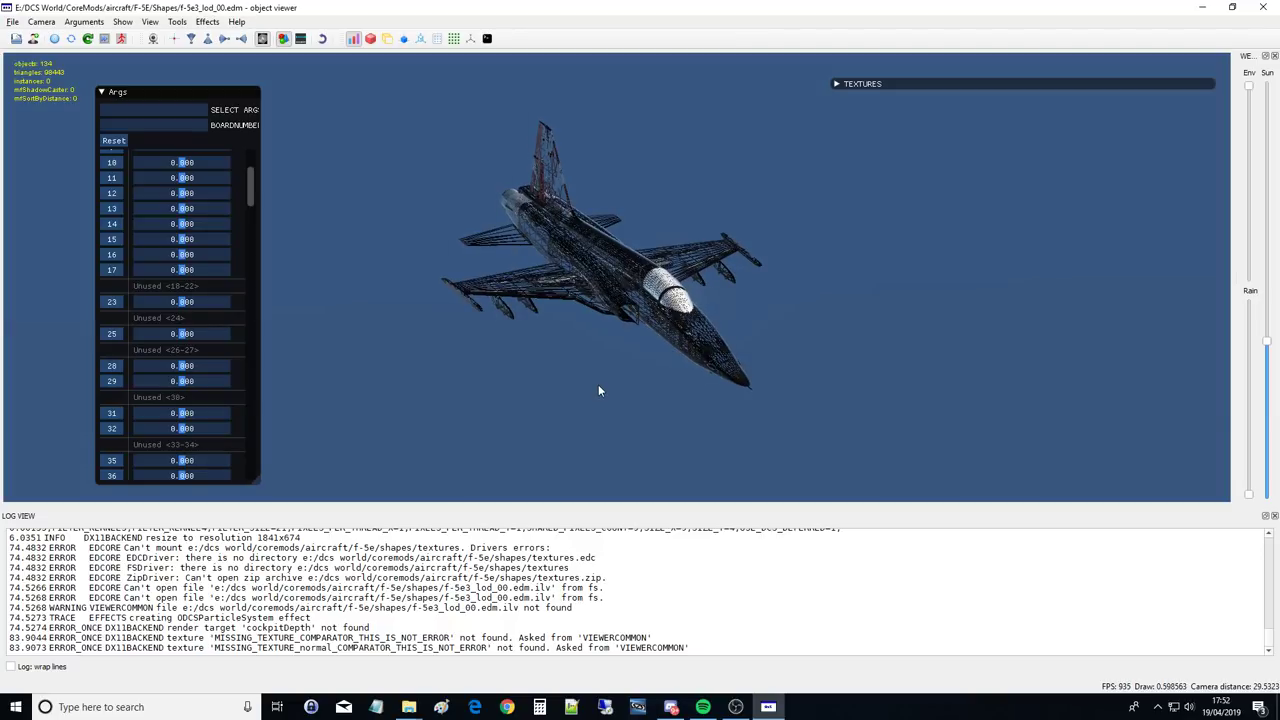
pyautogui.moveTo(695, 332); pyautogui.dragTo(527, 289)
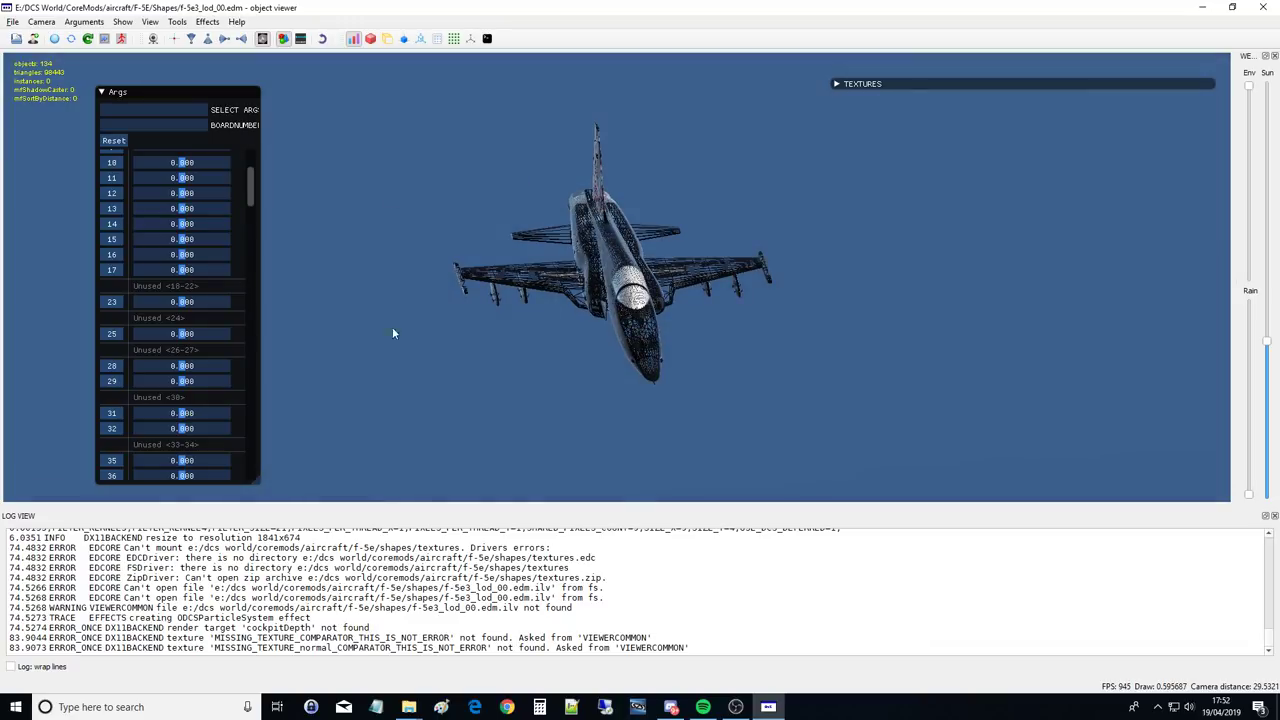
pyautogui.moveTo(393, 331); pyautogui.dragTo(283, 167)
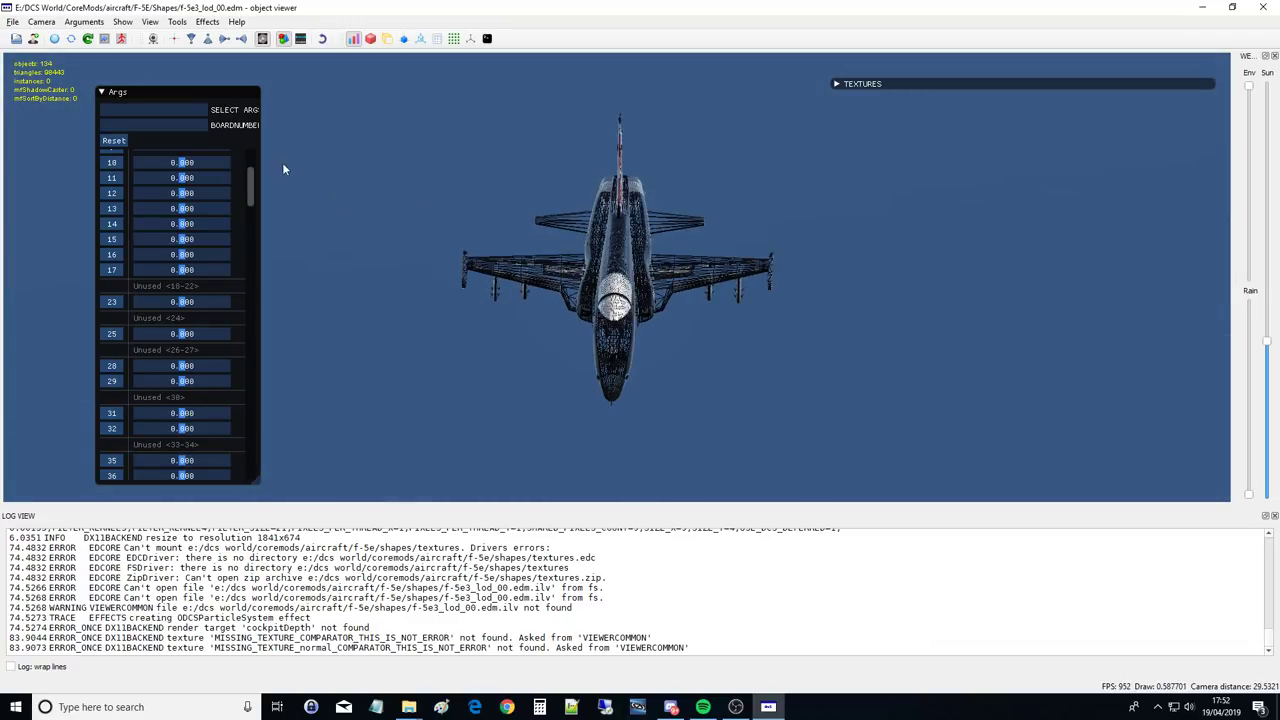
# - Look over the available draw modes and the viewer's tools
pyautogui.click(120, 22)
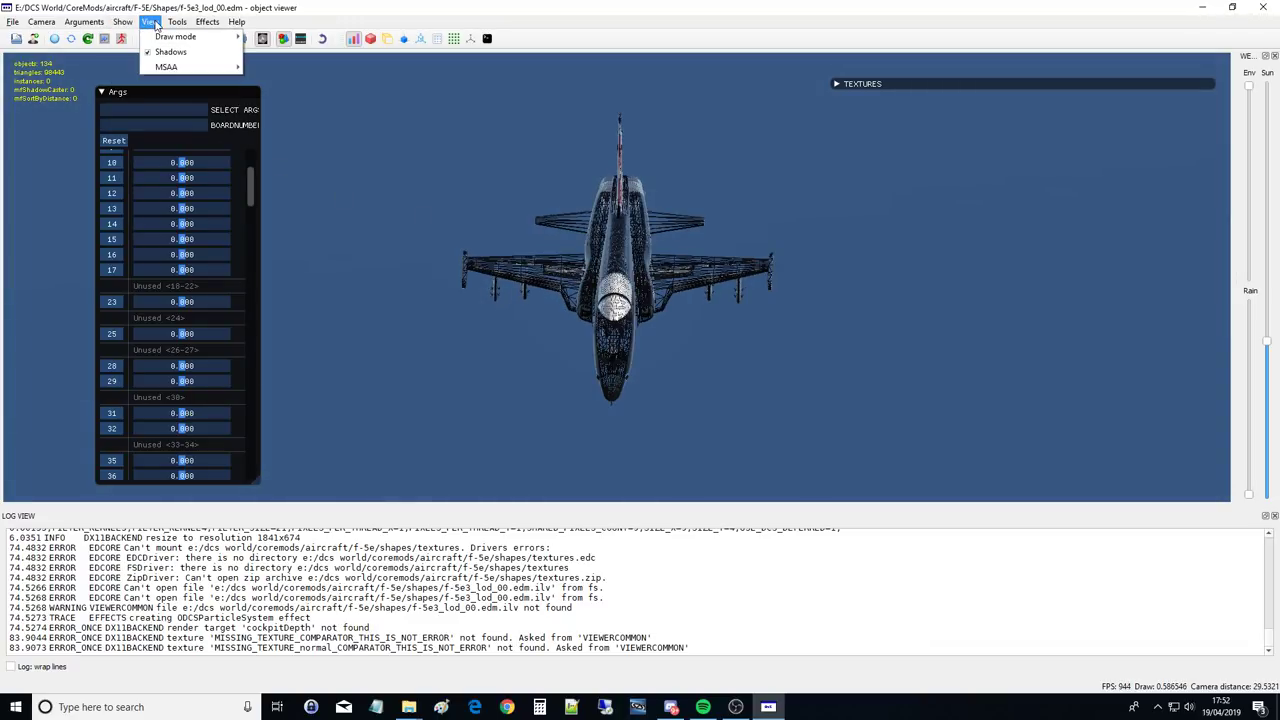
pyautogui.moveTo(153, 36)
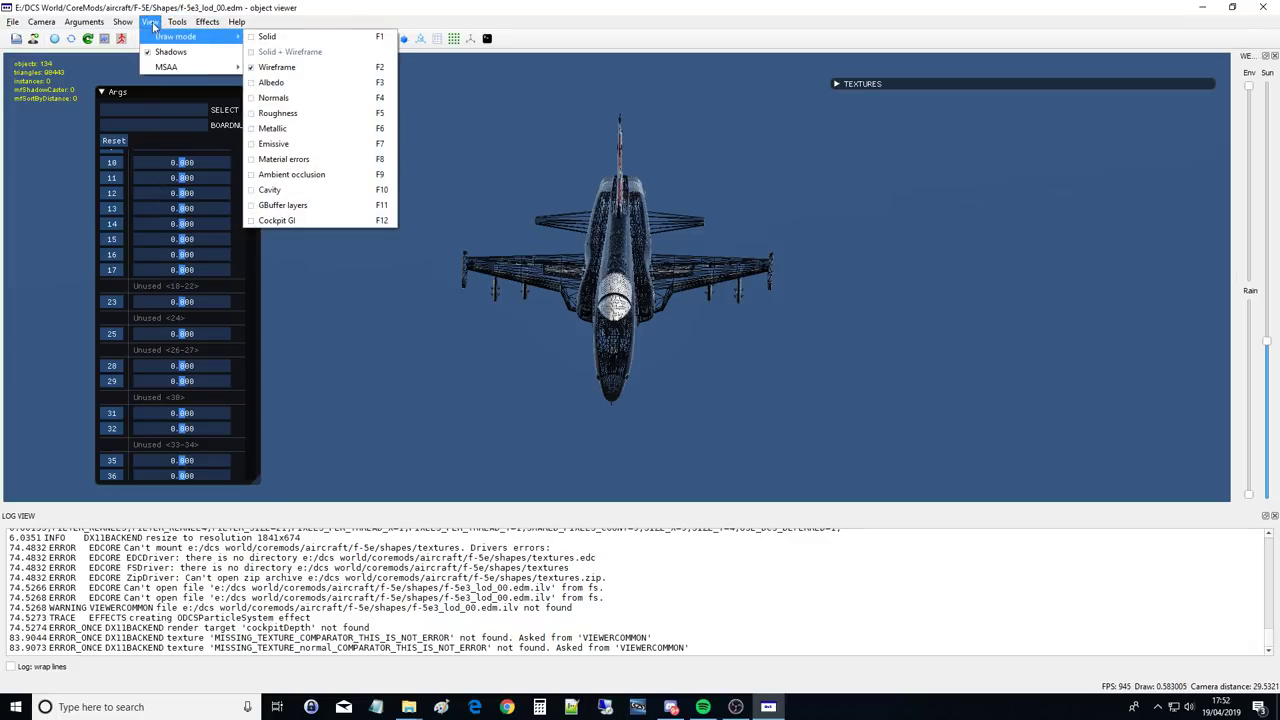
pyautogui.click(150, 22)
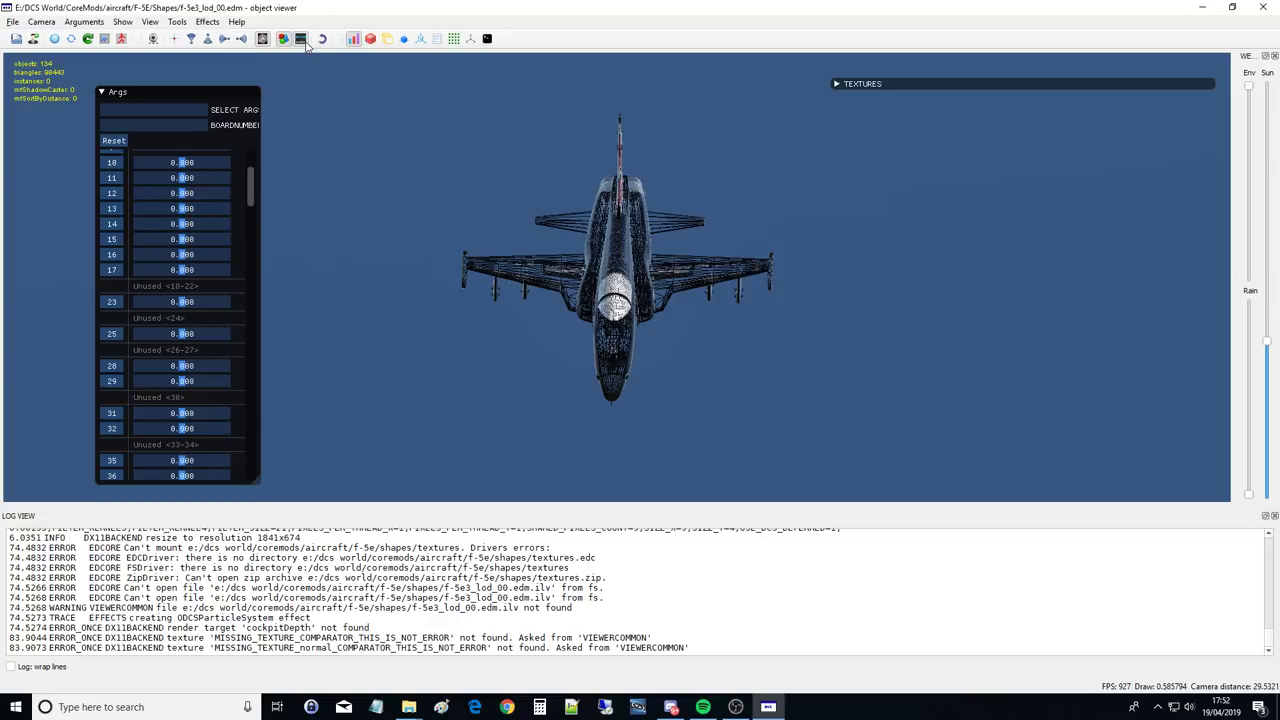
pyautogui.click(180, 22)
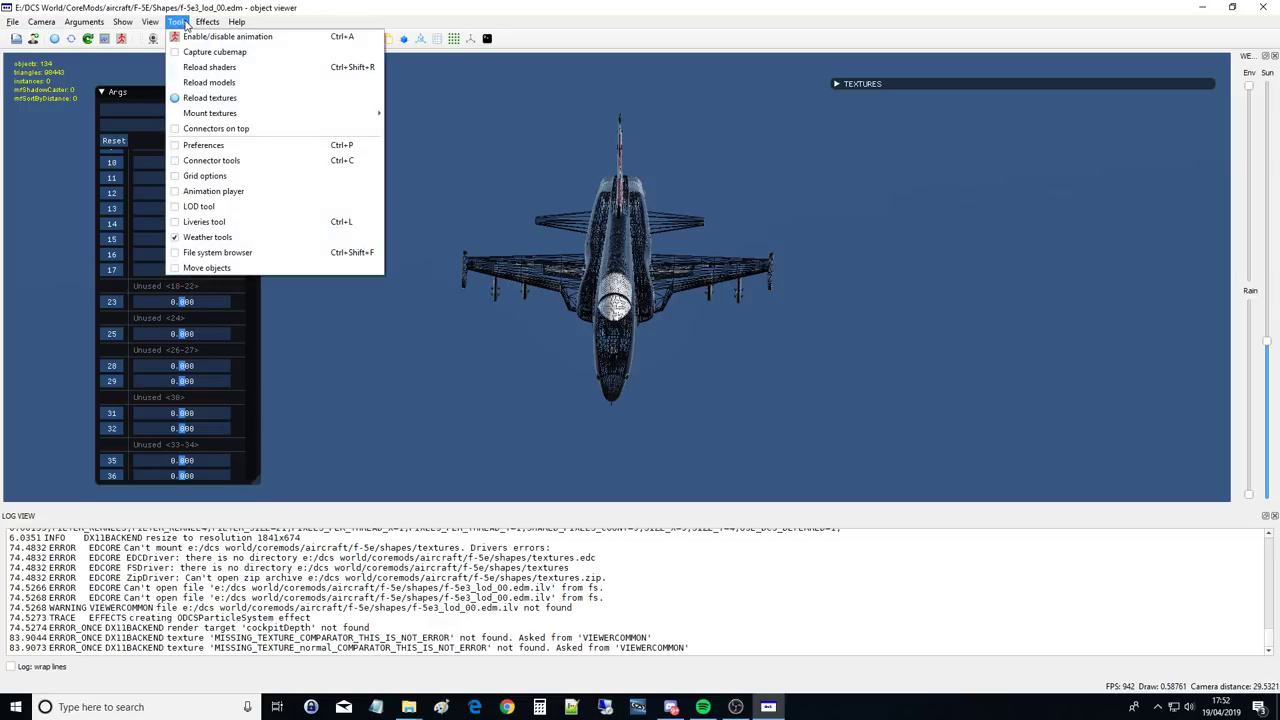
pyautogui.click(212, 191)
# - Add the movable Wingtip contrails effect and check the aircraft from an angled front view
pyautogui.click(207, 22)
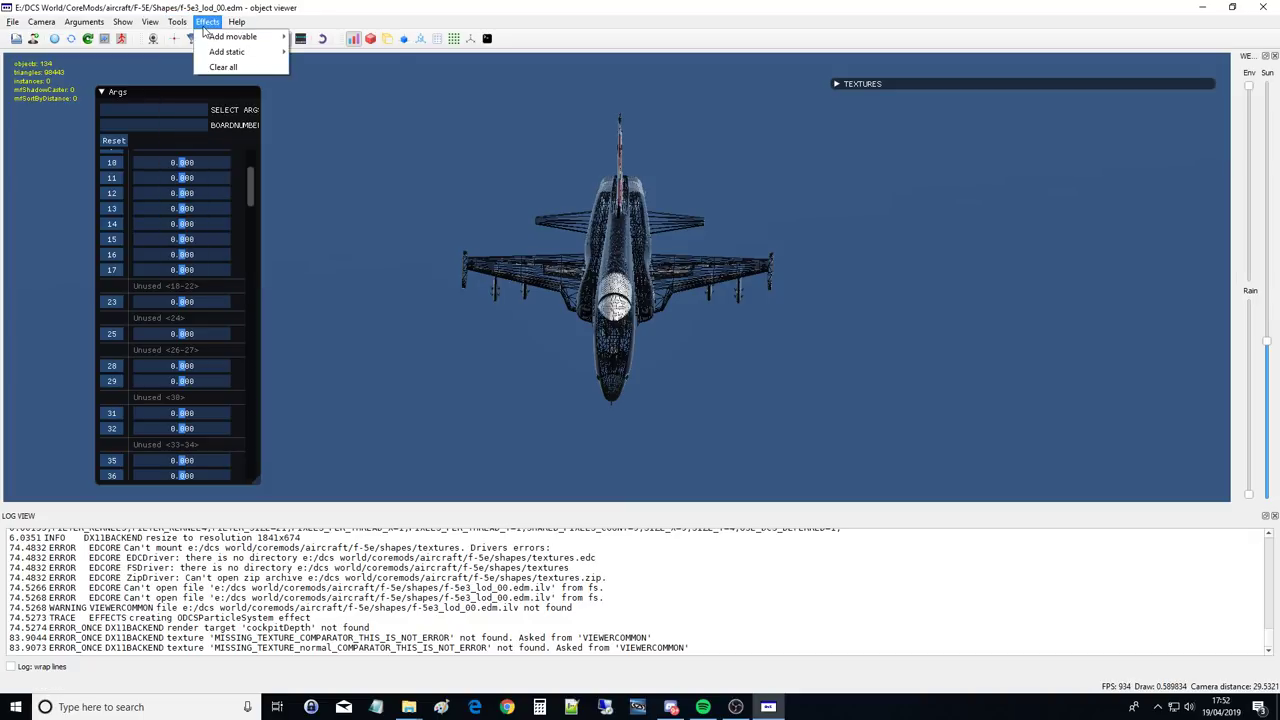
pyautogui.moveTo(229, 38)
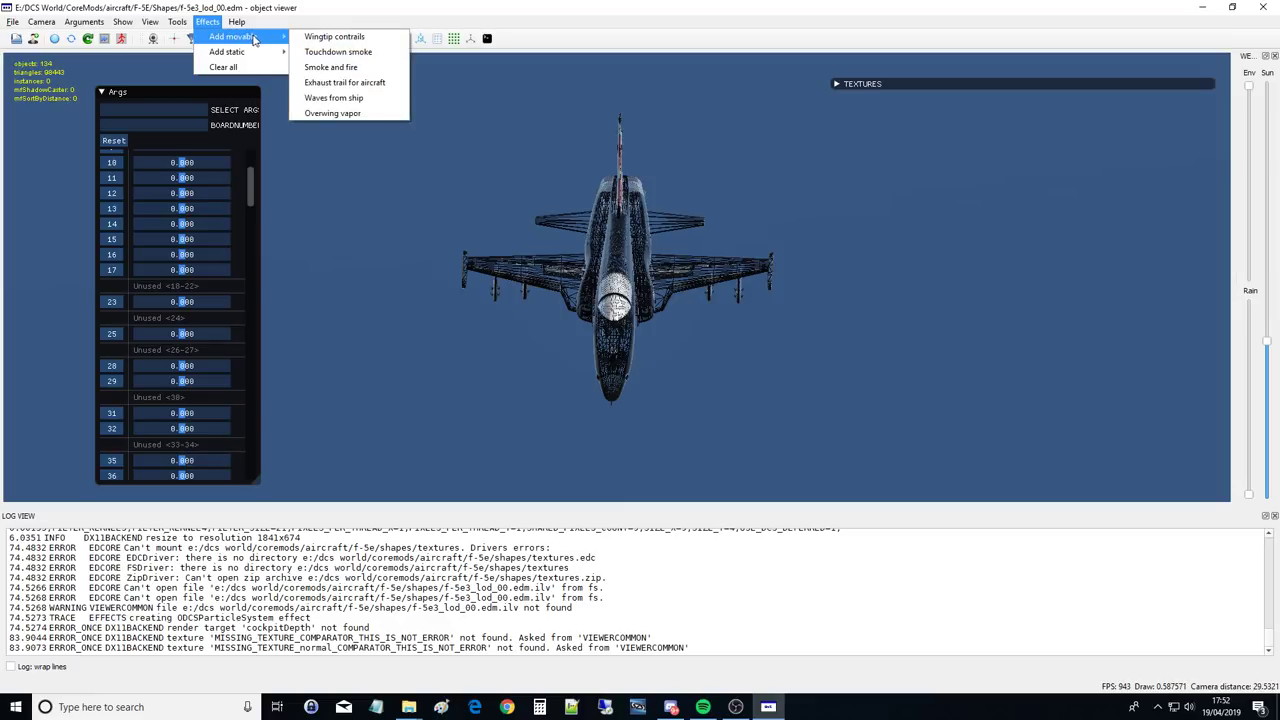
pyautogui.click(322, 37)
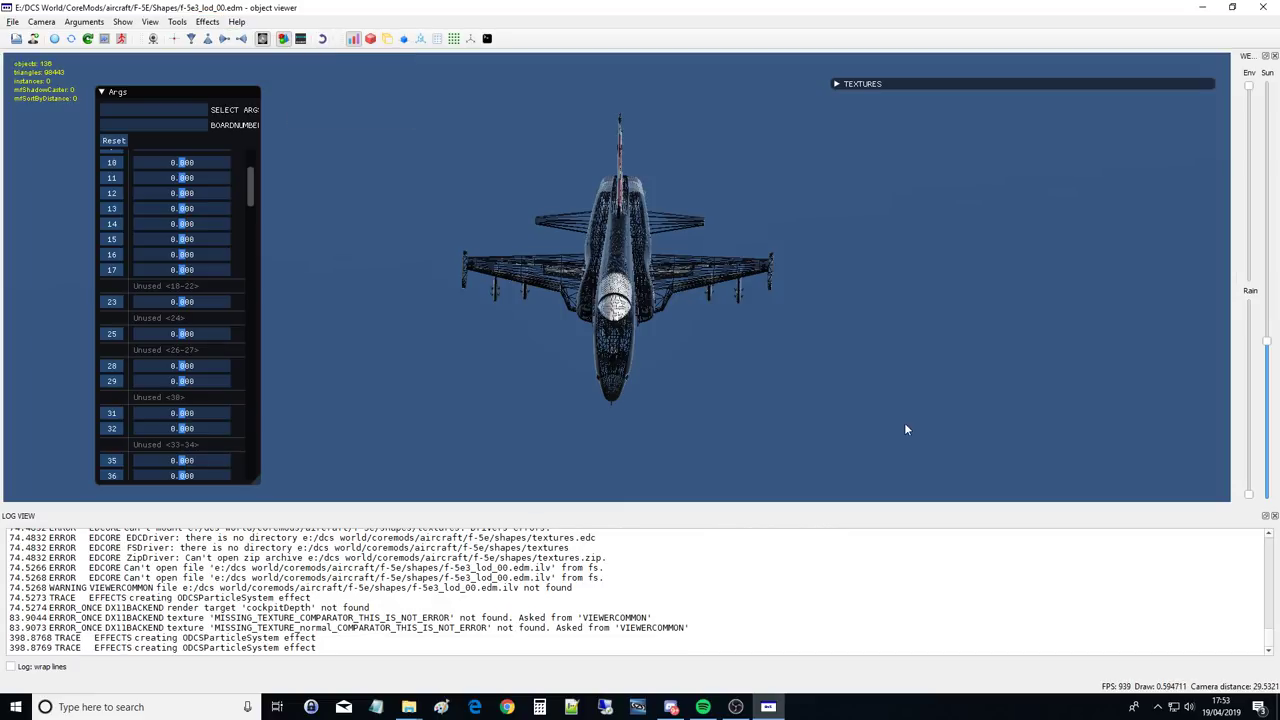
pyautogui.moveTo(904, 422); pyautogui.dragTo(820, 404)
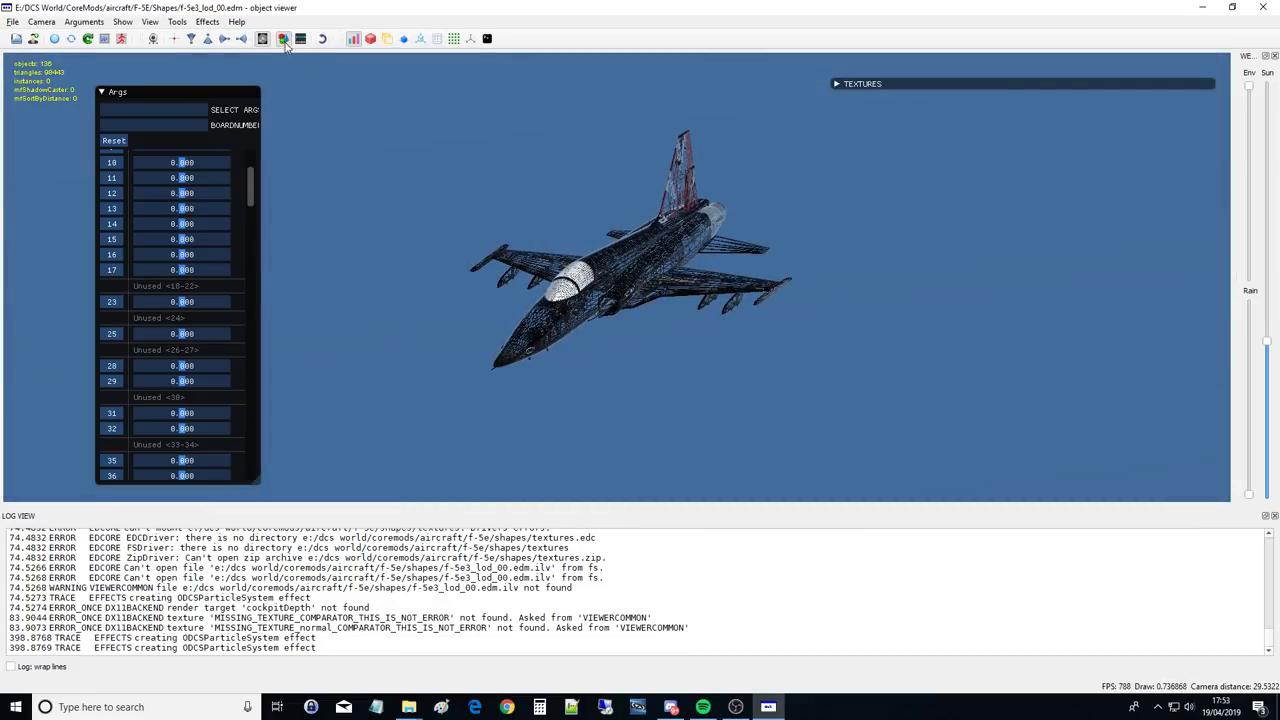
# - Set the draw mode back to Solid and inspect the textured livery from the side and above
pyautogui.click(204, 22)
pyautogui.moveTo(152, 22)
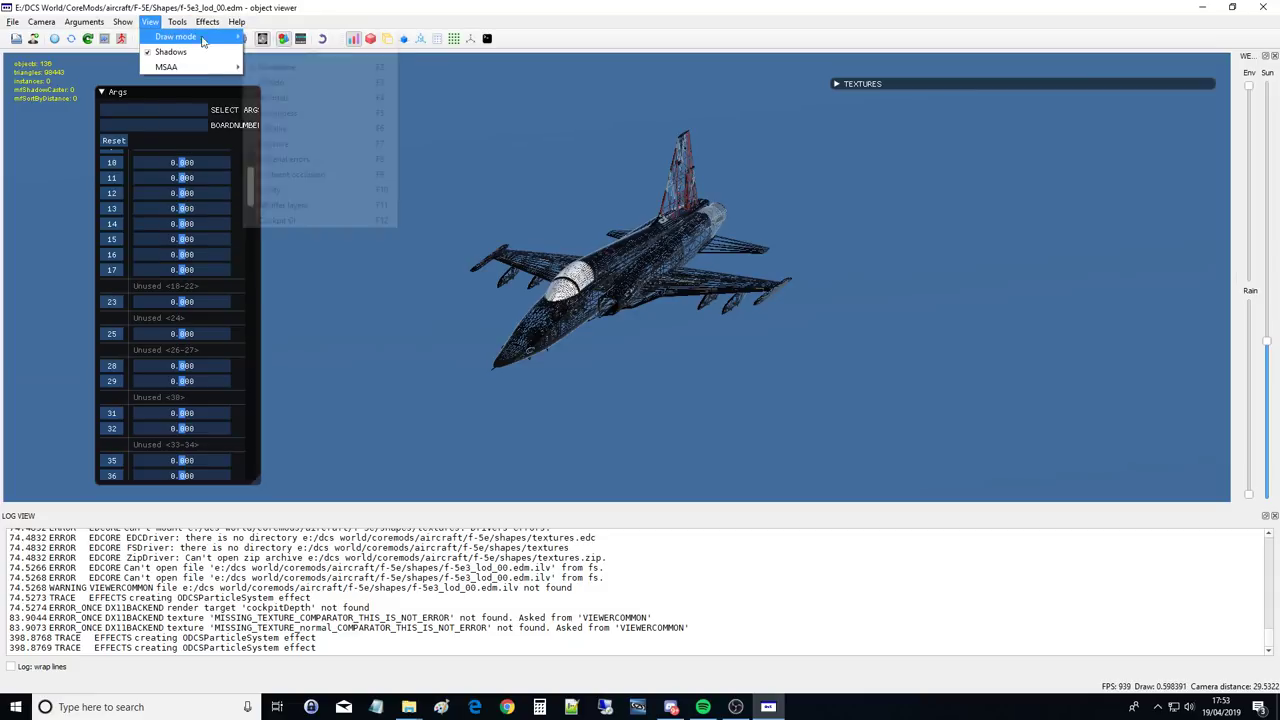
pyautogui.click(273, 40)
pyautogui.moveTo(811, 367); pyautogui.dragTo(631, 225)
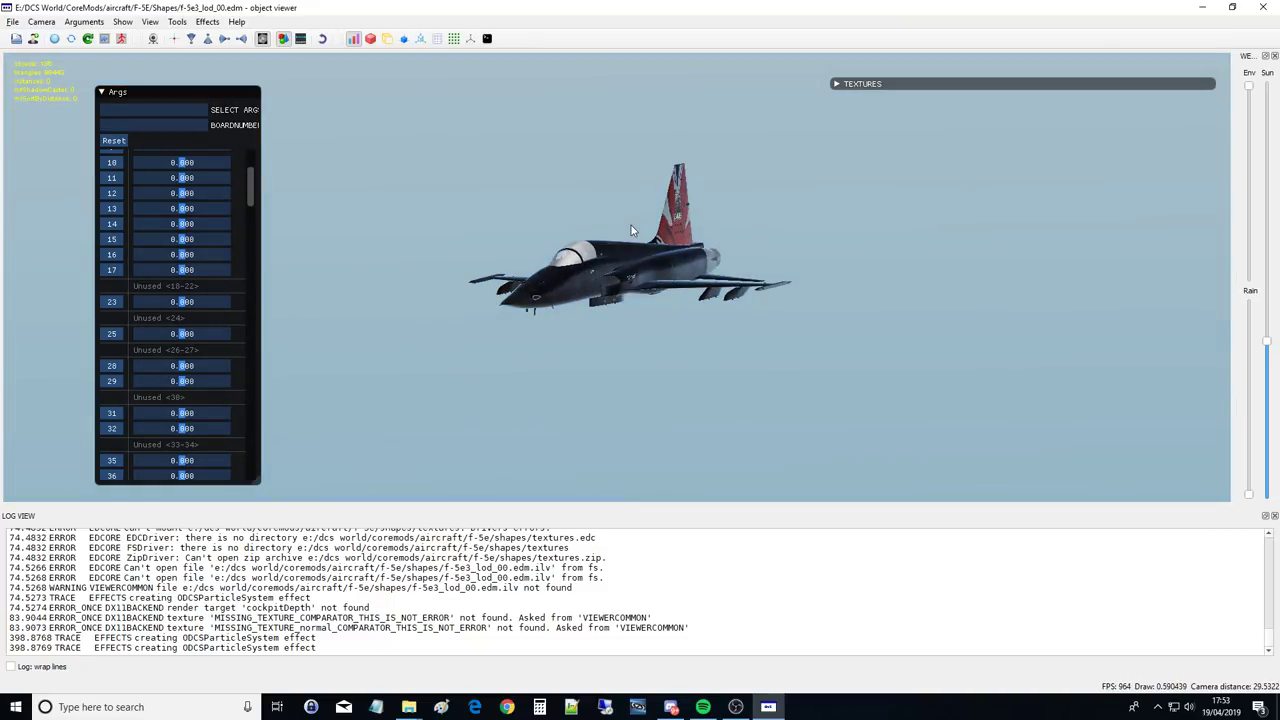
pyautogui.moveTo(631, 230); pyautogui.dragTo(680, 270)
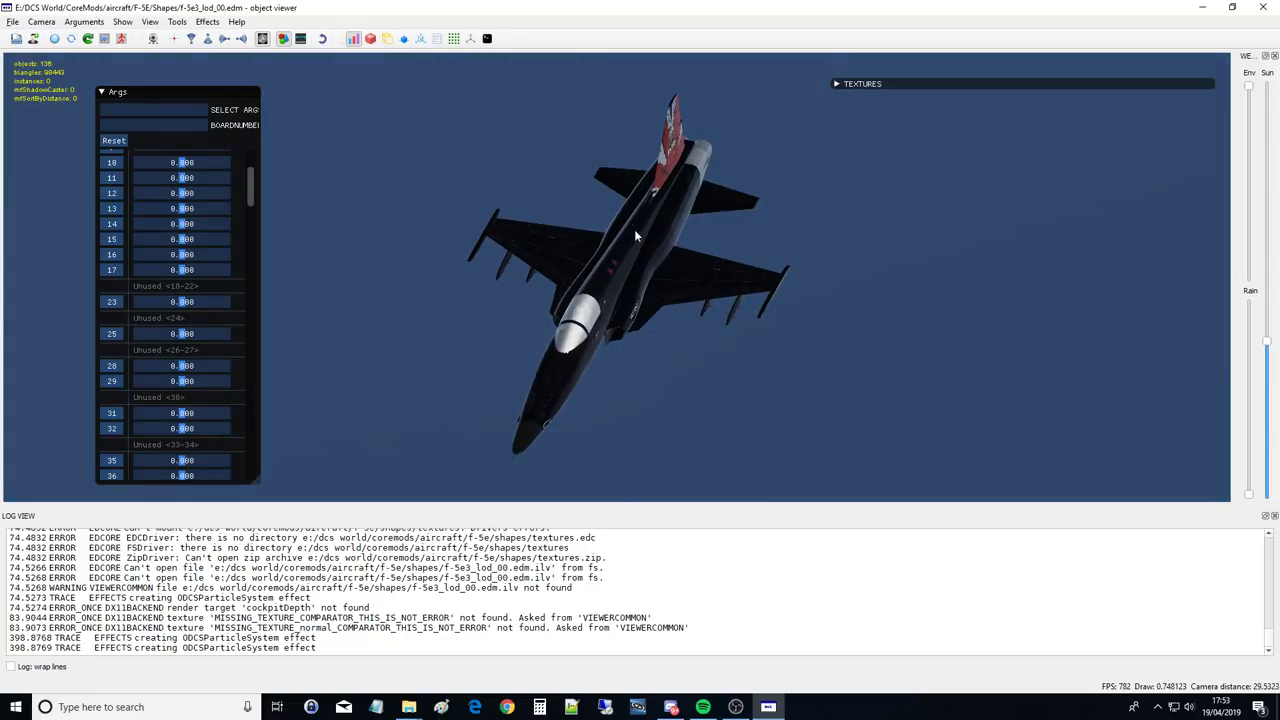
pyautogui.moveTo(634, 229); pyautogui.dragTo(572, 289)
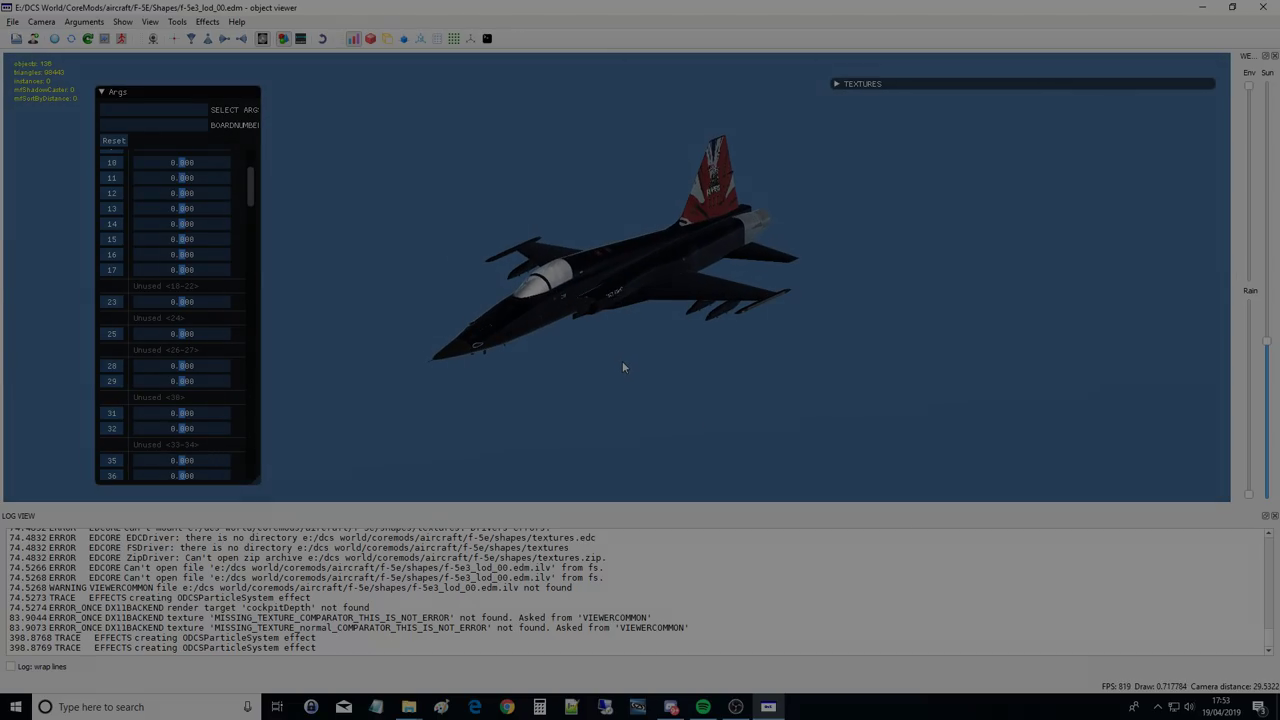